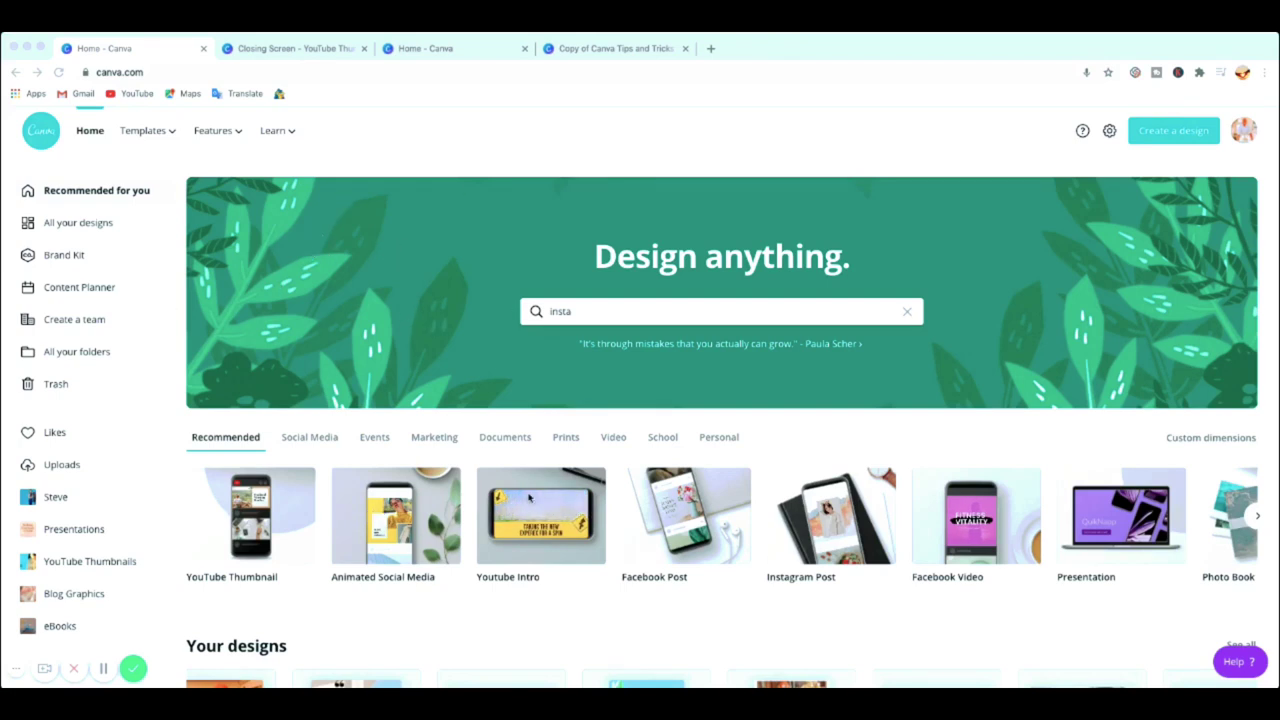
# Look through the home page's recommended design types, existing designs, and Instagram and poster template rows.
pyautogui.hscroll(3, 578, 498)
pyautogui.hscroll(-3, 636, 505)
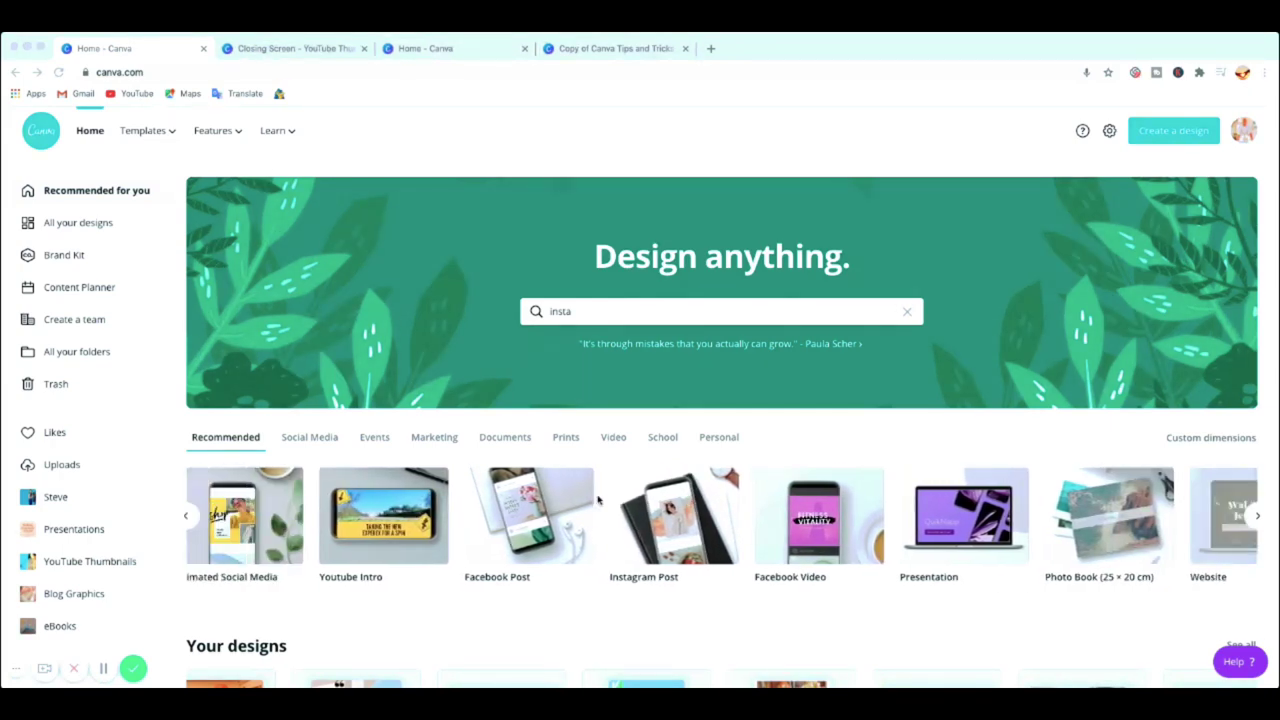
pyautogui.scroll(-2, 674, 505)
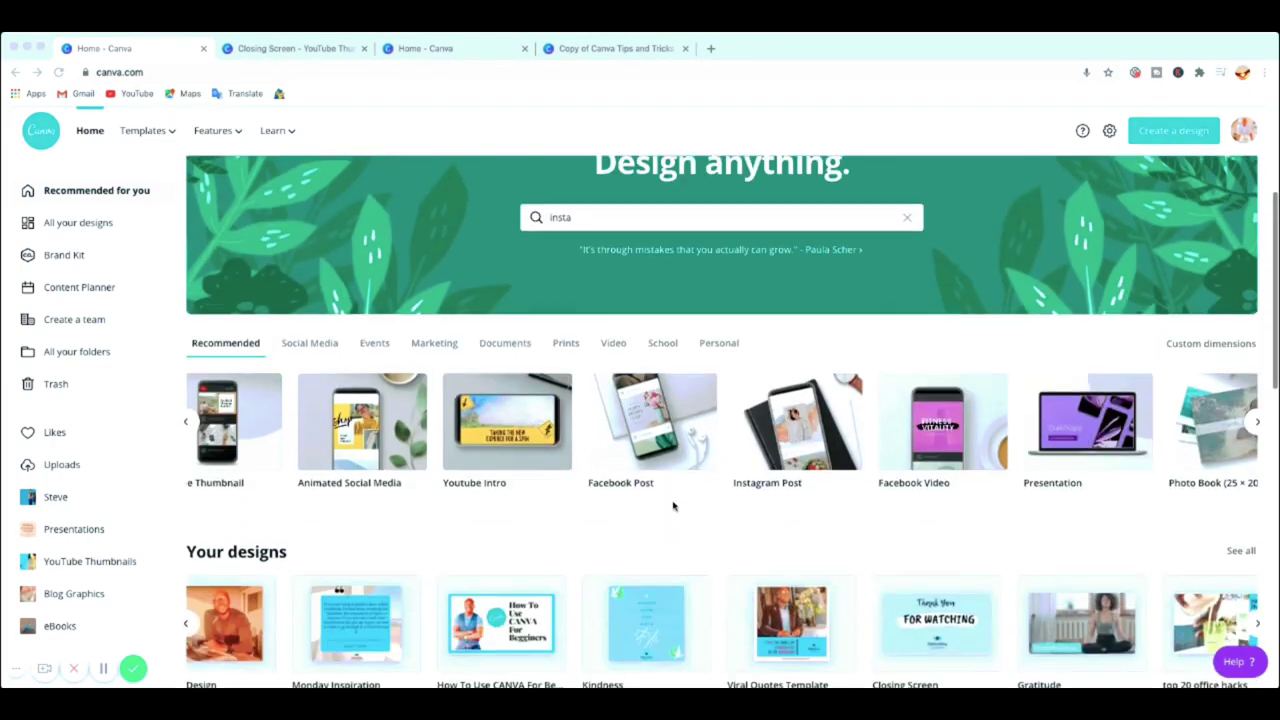
pyautogui.scroll(-2, 676, 499)
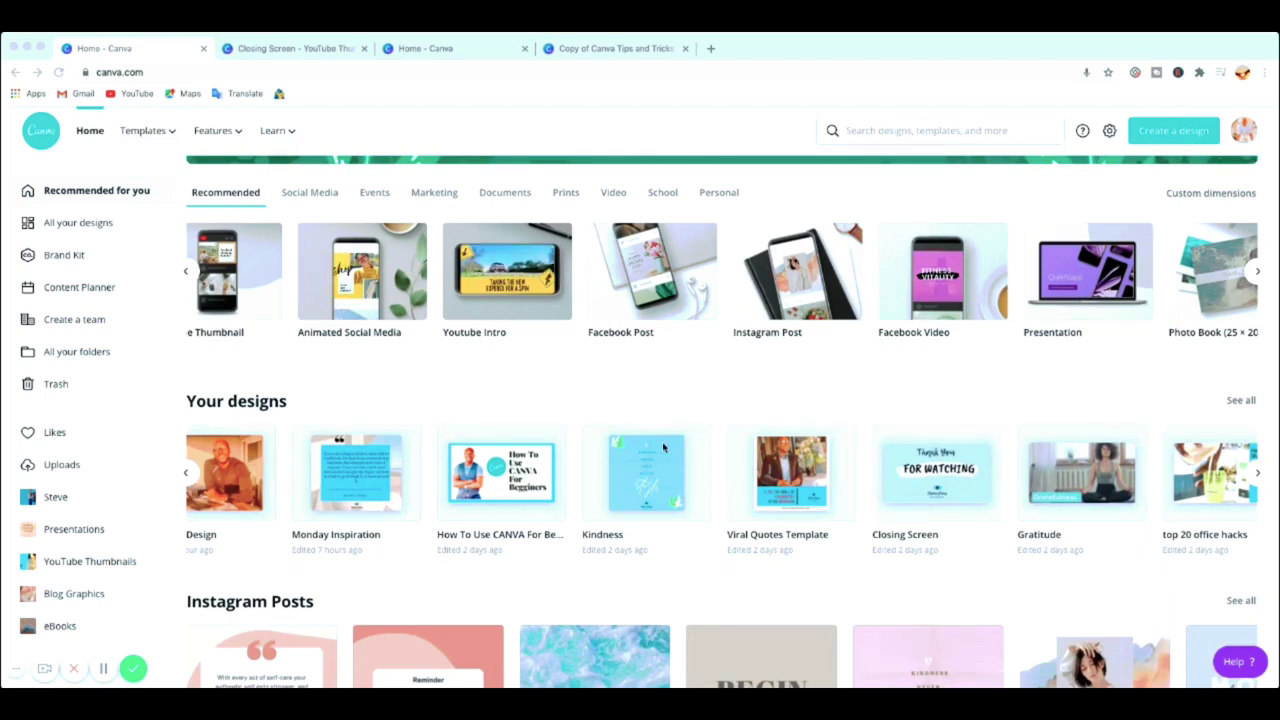
pyautogui.hscroll(-2, 780, 460)
pyautogui.hscroll(3, 655, 450)
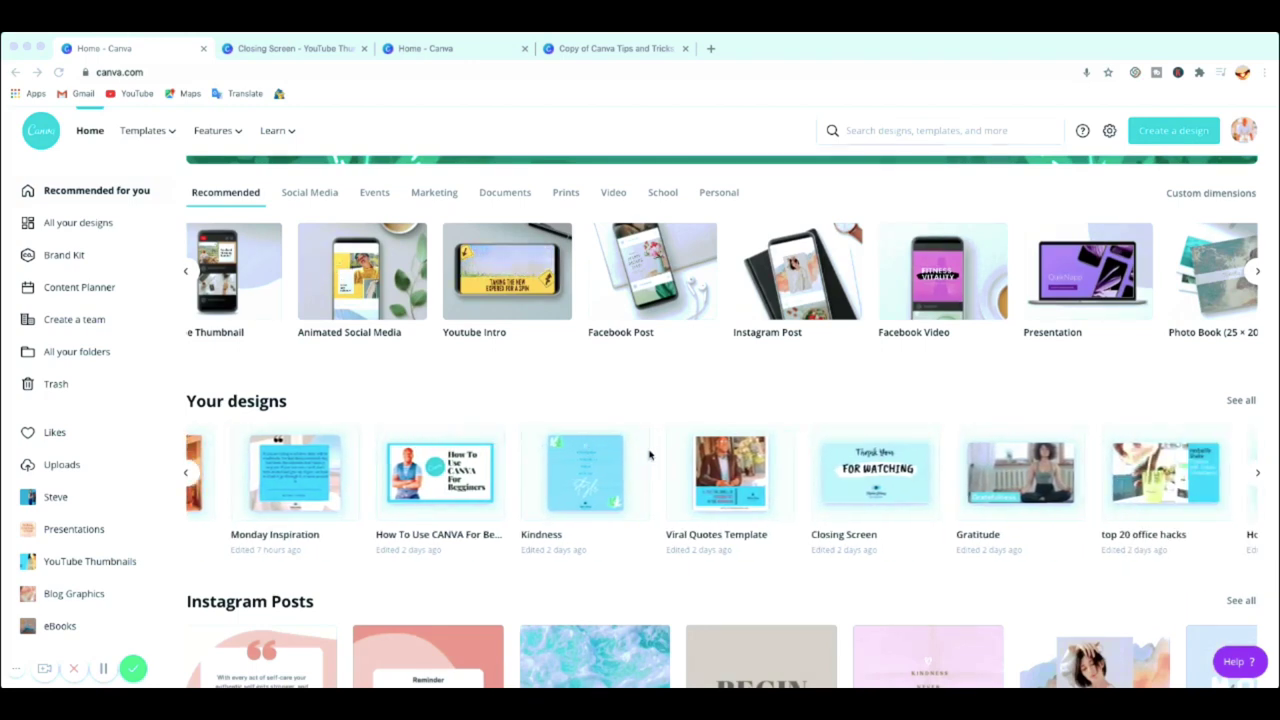
pyautogui.scroll(-4, 655, 450)
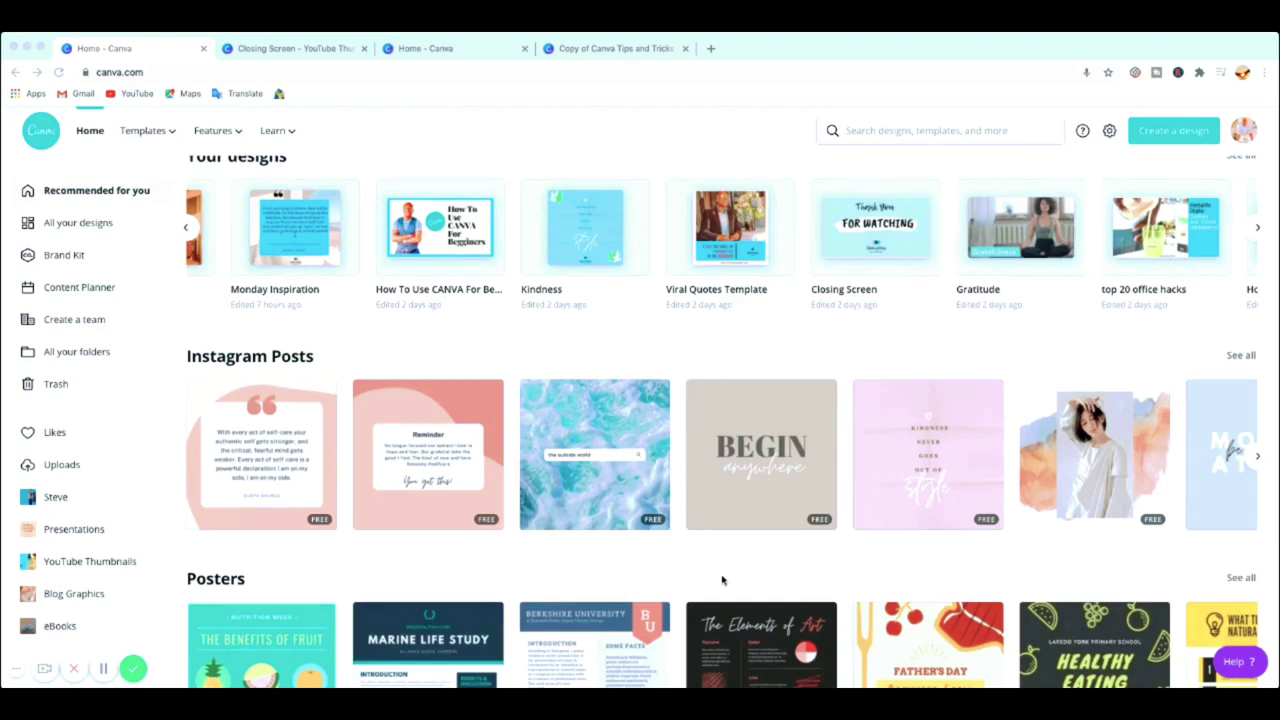
pyautogui.scroll(-5, 655, 585)
pyautogui.scroll(7, 683, 373)
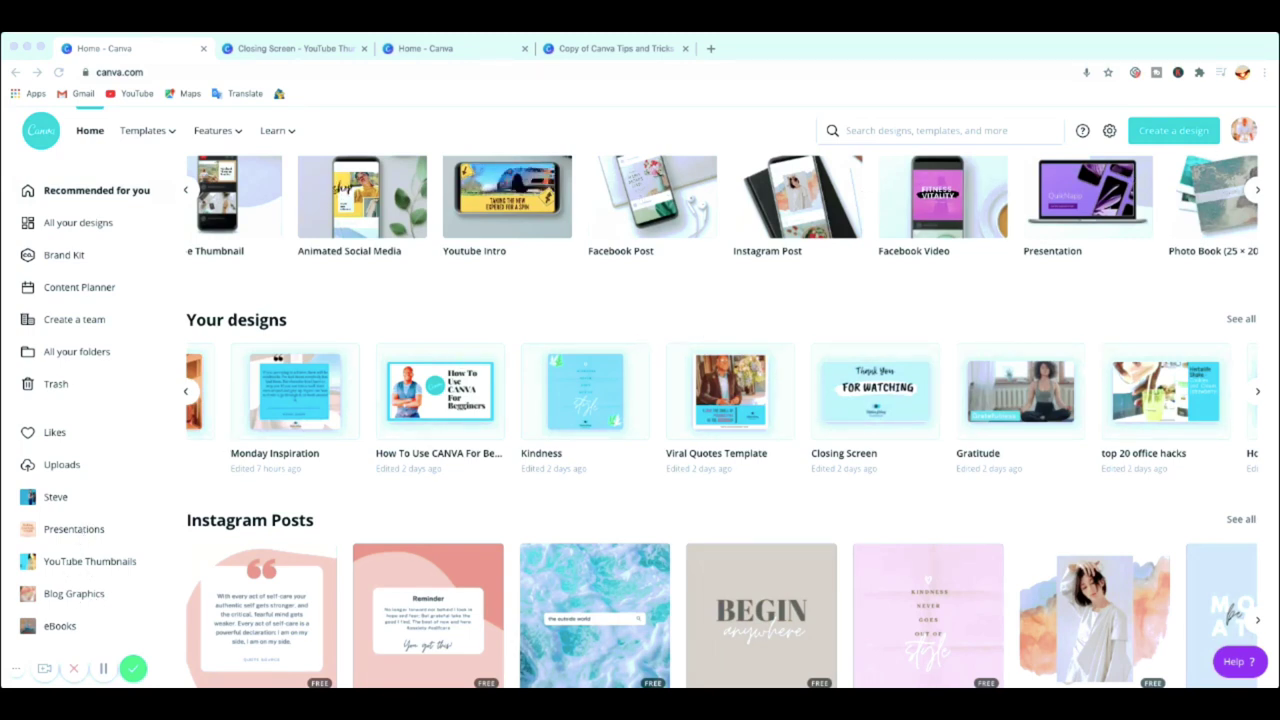
pyautogui.click(1173, 134)
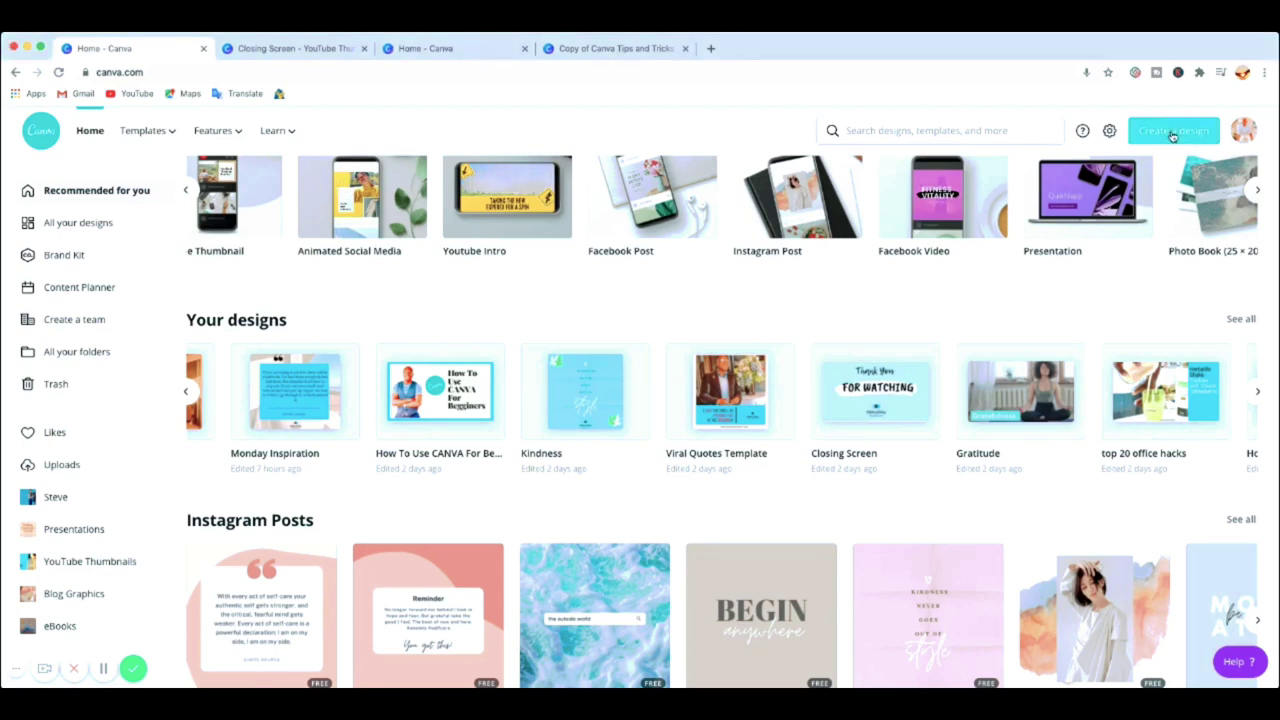
pyautogui.click(1171, 135)
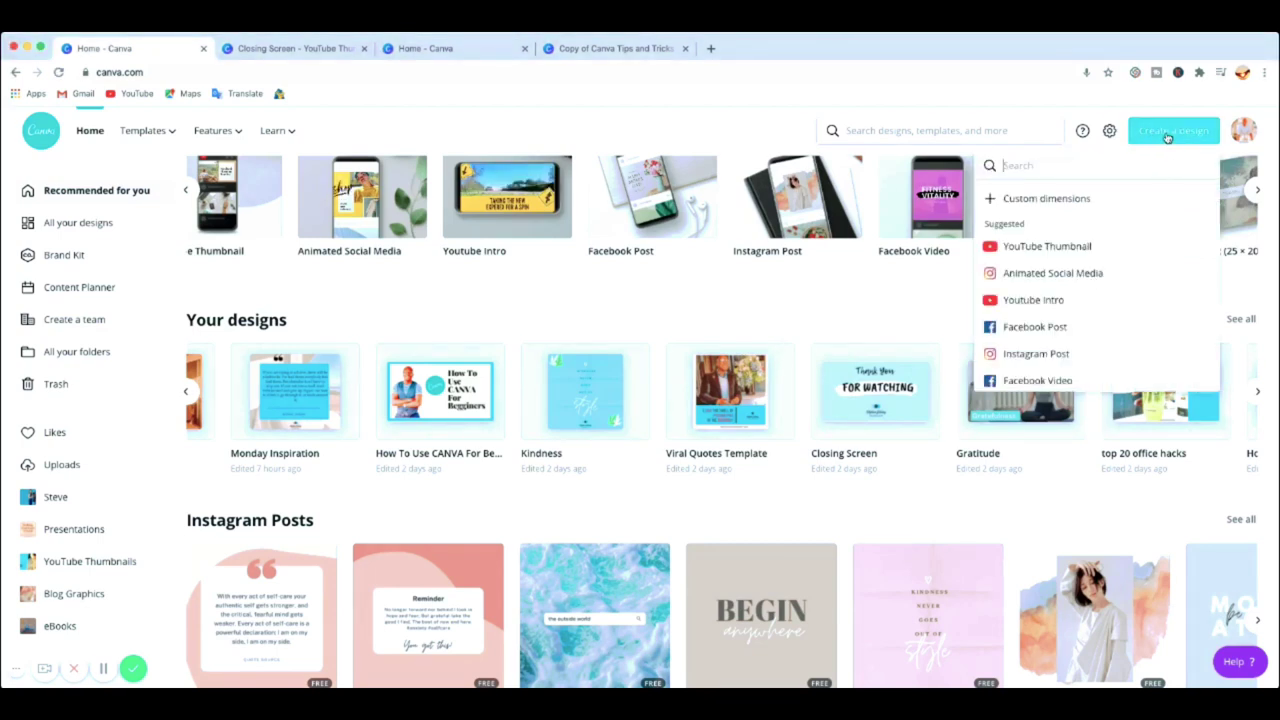
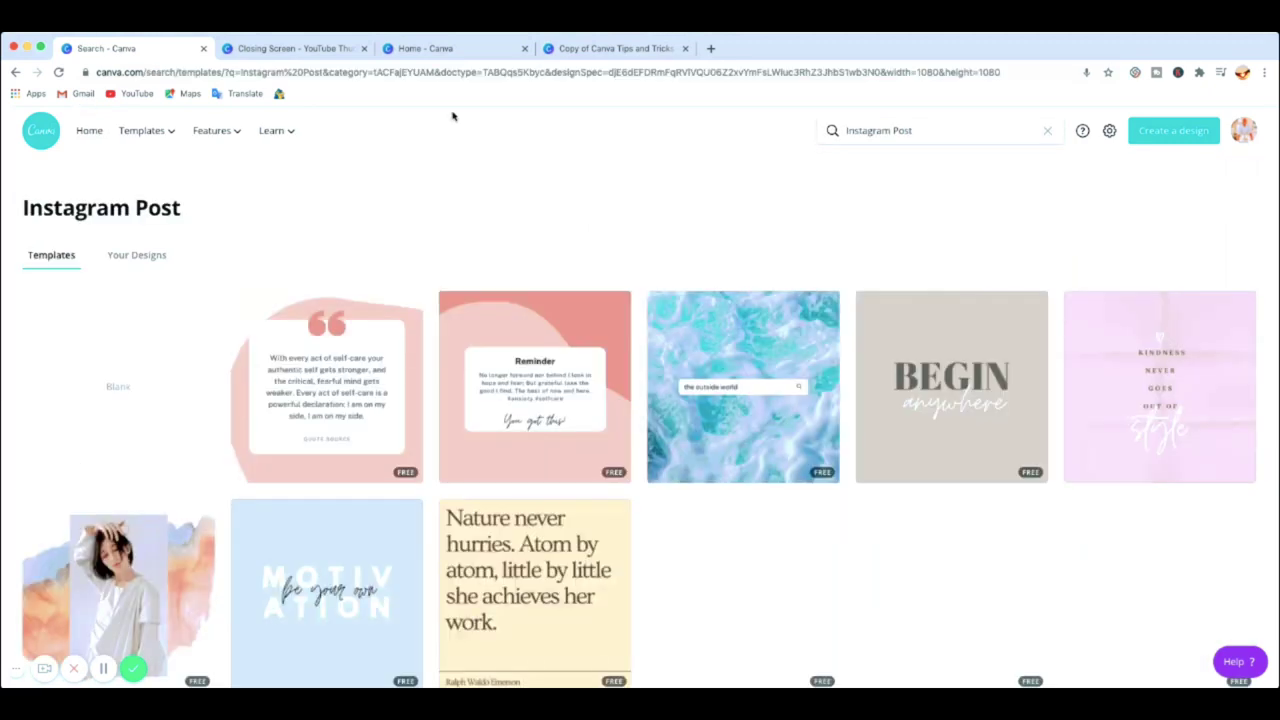
pyautogui.click(15, 72)
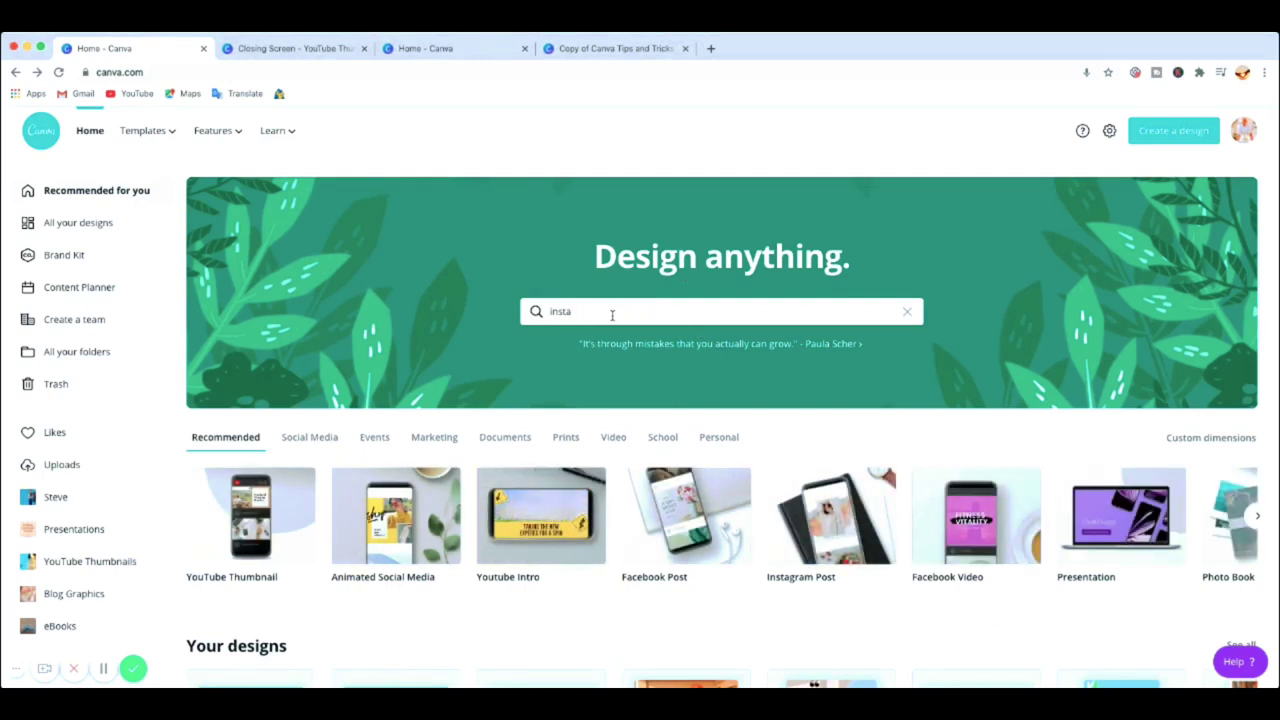
# Search "instag" for Instagram Post templates and open the pink "Kindness never goes out of style" quote template.
pyautogui.write('g')
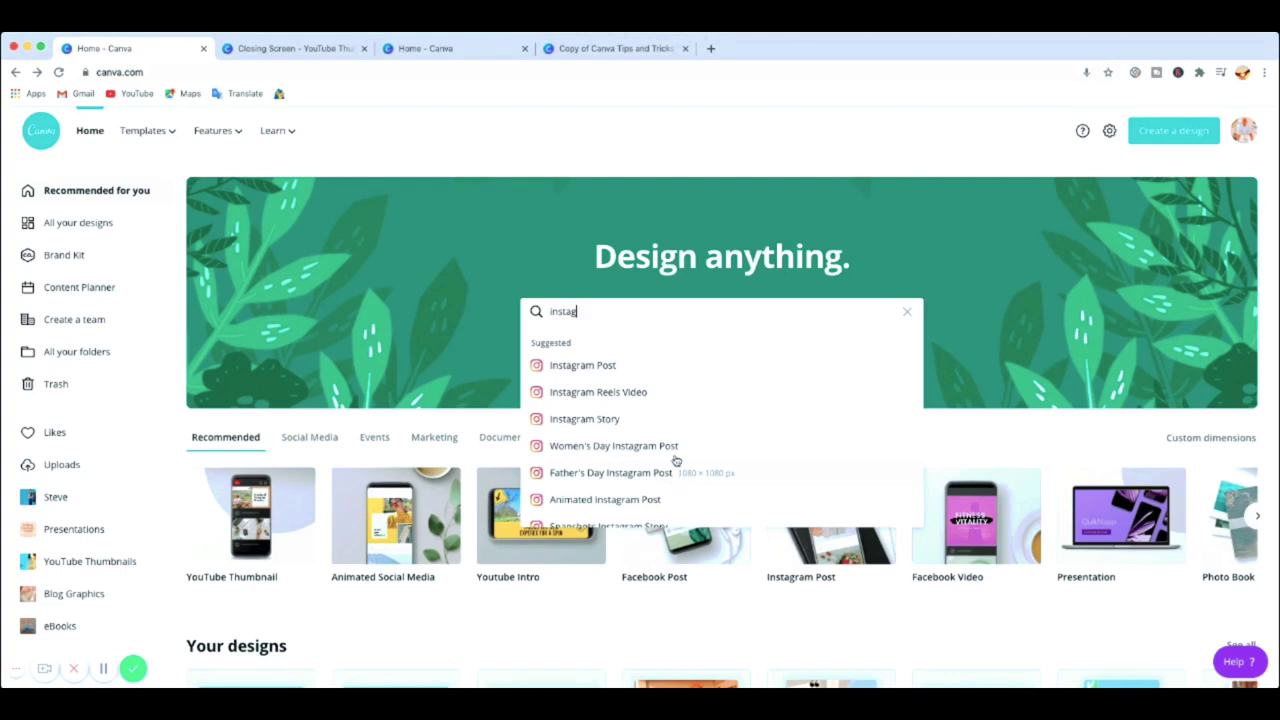
pyautogui.click(642, 370)
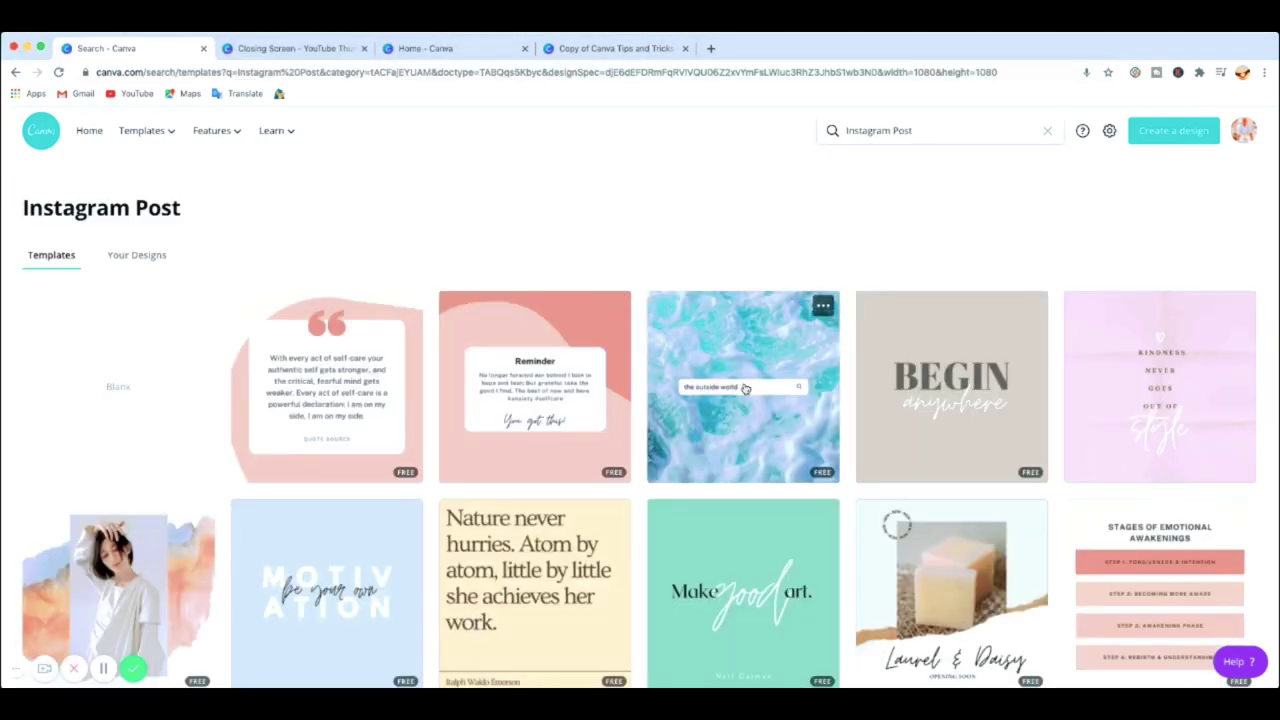
pyautogui.scroll(-3, 709, 420)
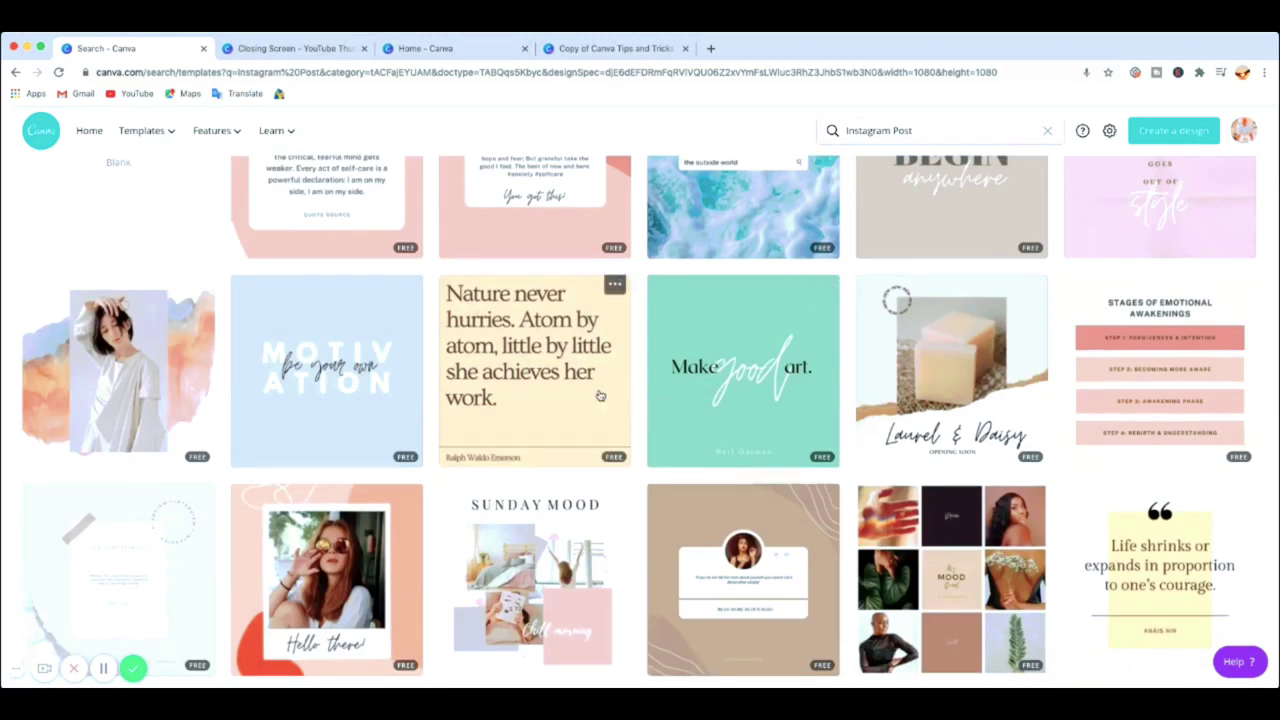
pyautogui.scroll(-1, 557, 384)
pyautogui.scroll(-3, 557, 384)
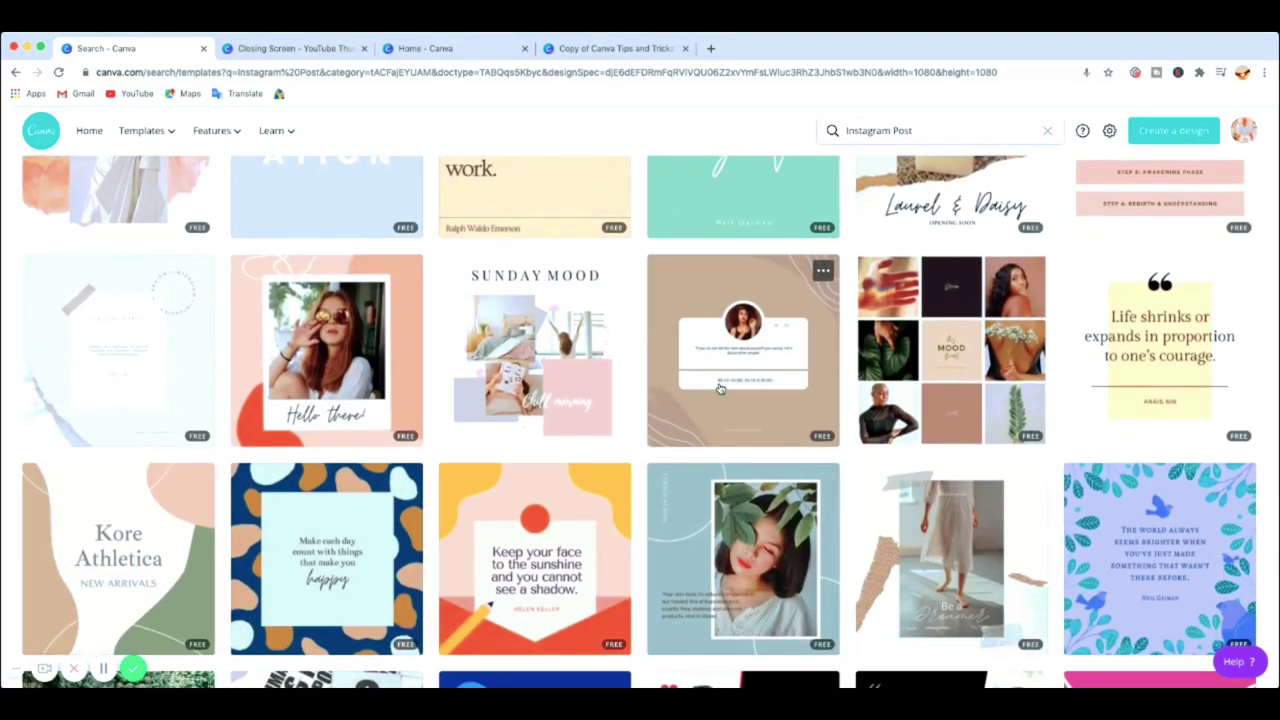
pyautogui.scroll(-3, 719, 388)
pyautogui.scroll(5, 700, 386)
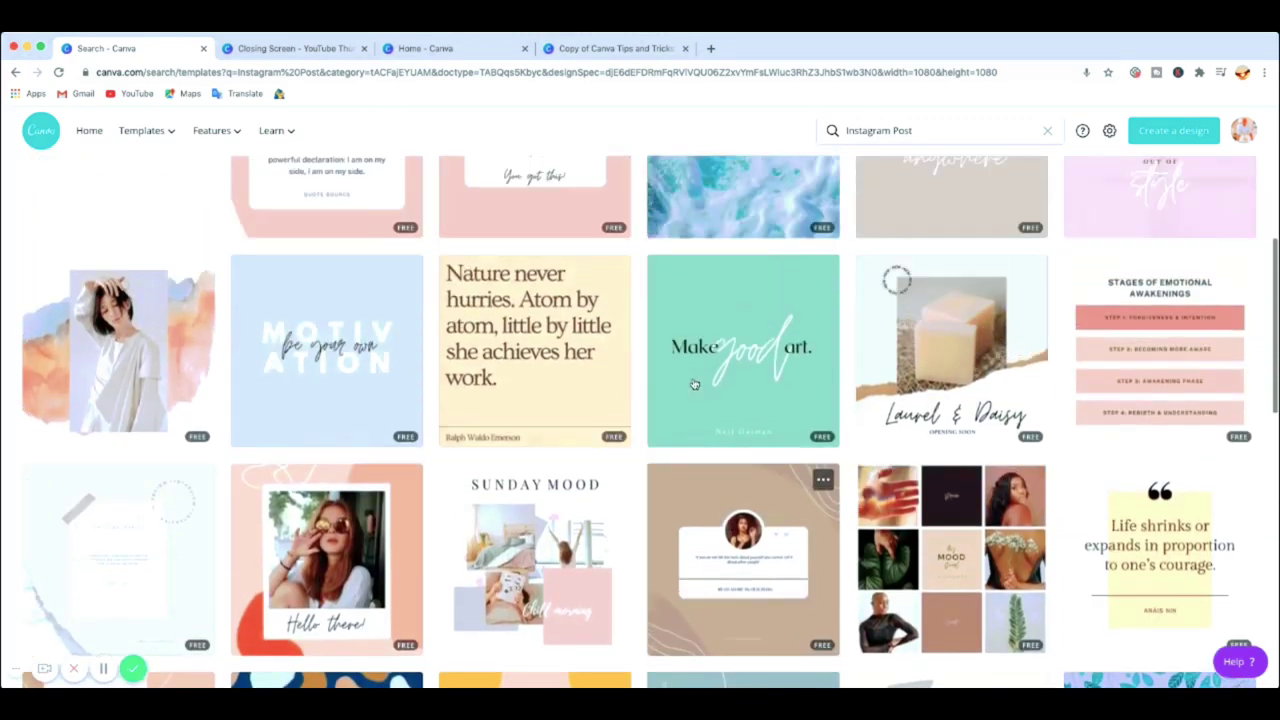
pyautogui.scroll(4, 694, 384)
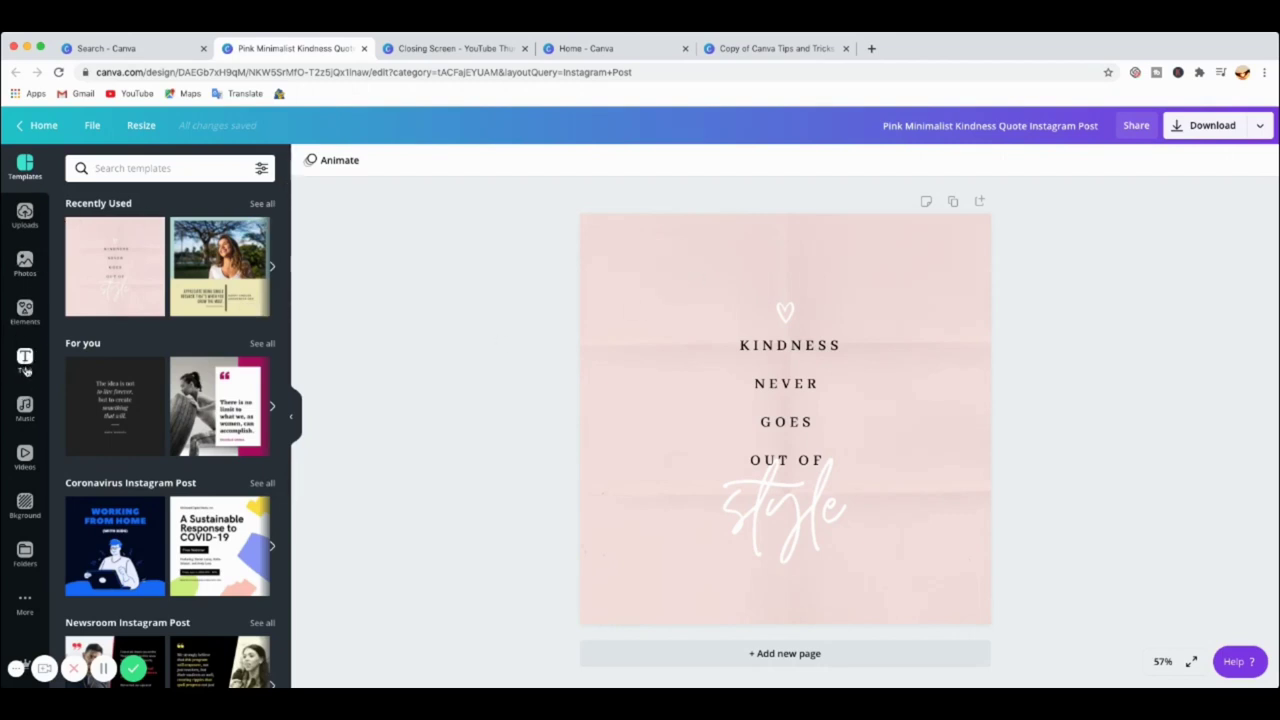
# Add a text box reading CANVA to the pink quote design.
pyautogui.click(663, 268)
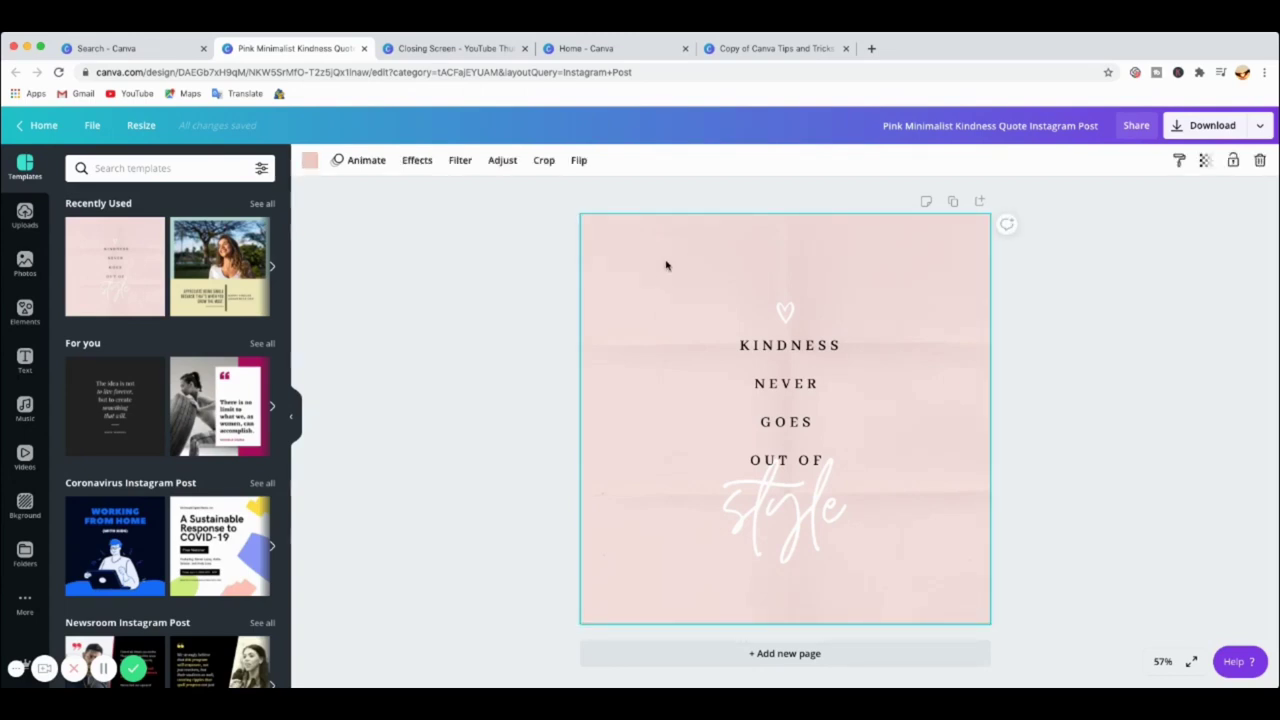
pyautogui.press('t')
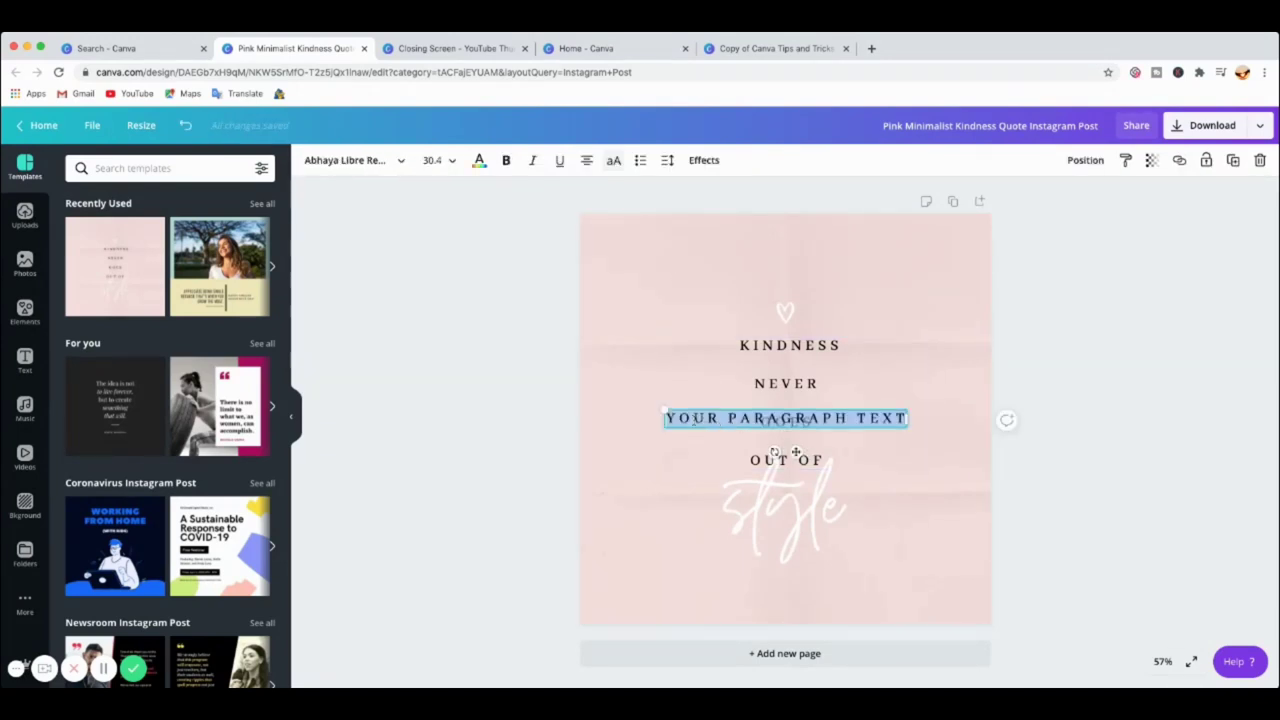
pyautogui.write('GOES')
pyautogui.write('NVA')
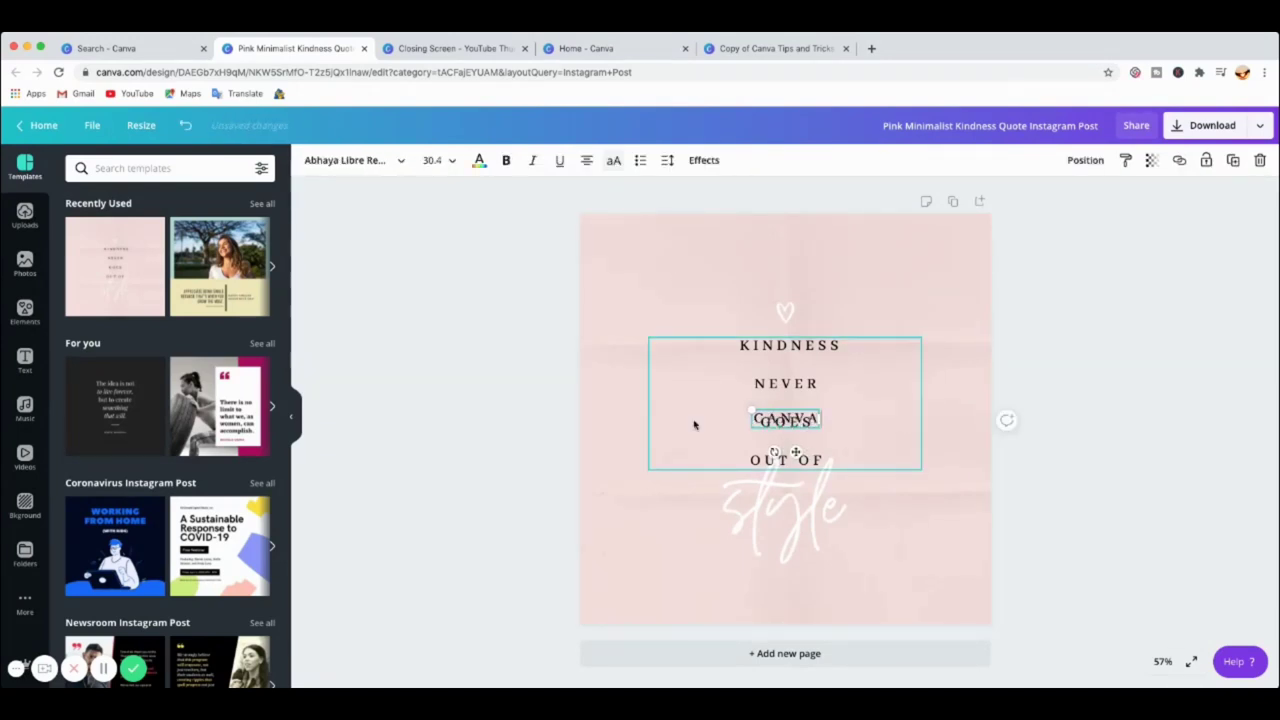
pyautogui.click(850, 295)
# Move the CANVA text to the upper-left corner of the design and enlarge it to a font size of about 42.1.
pyautogui.moveTo(795, 420); pyautogui.dragTo(658, 247)
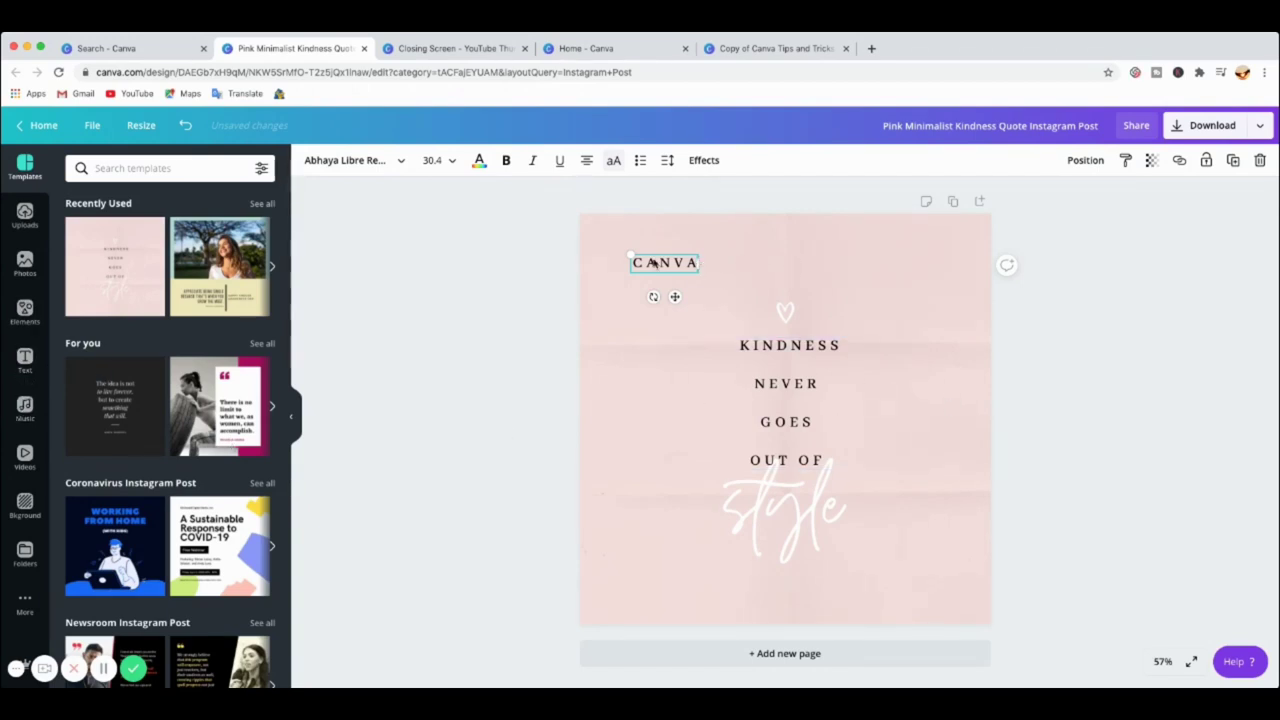
pyautogui.moveTo(628, 250); pyautogui.dragTo(603, 243)
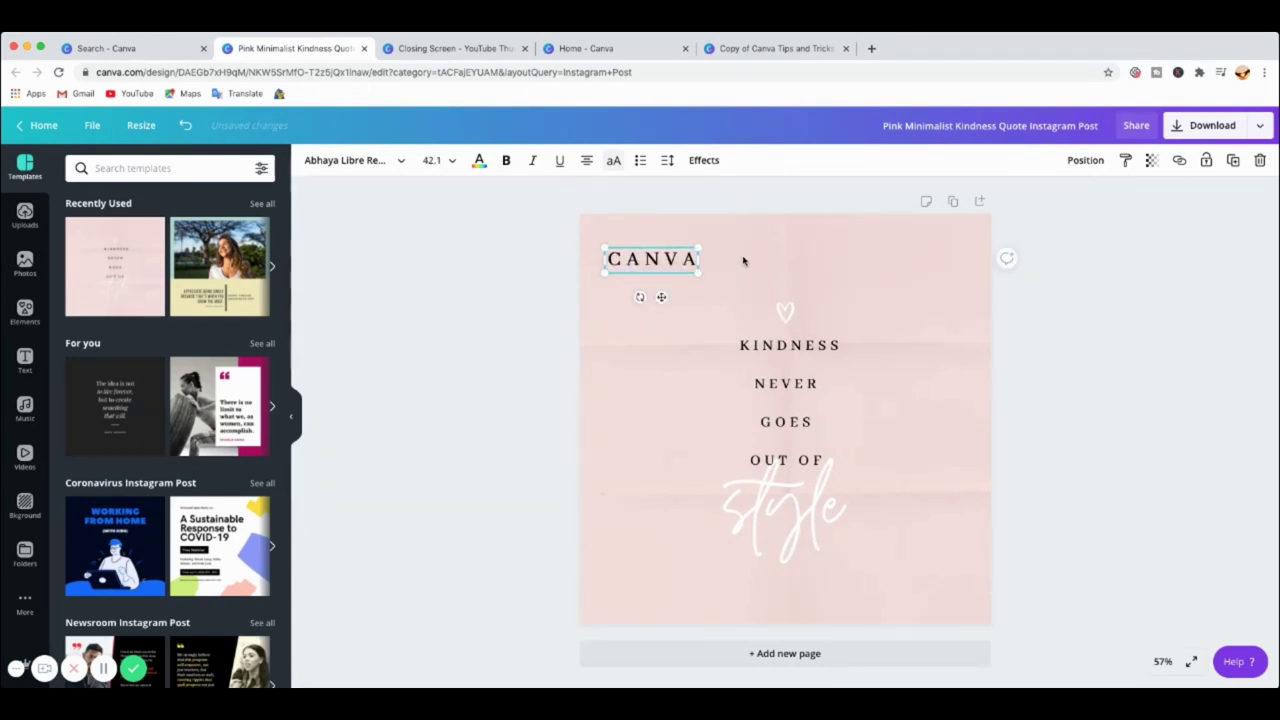
pyautogui.click(747, 259)
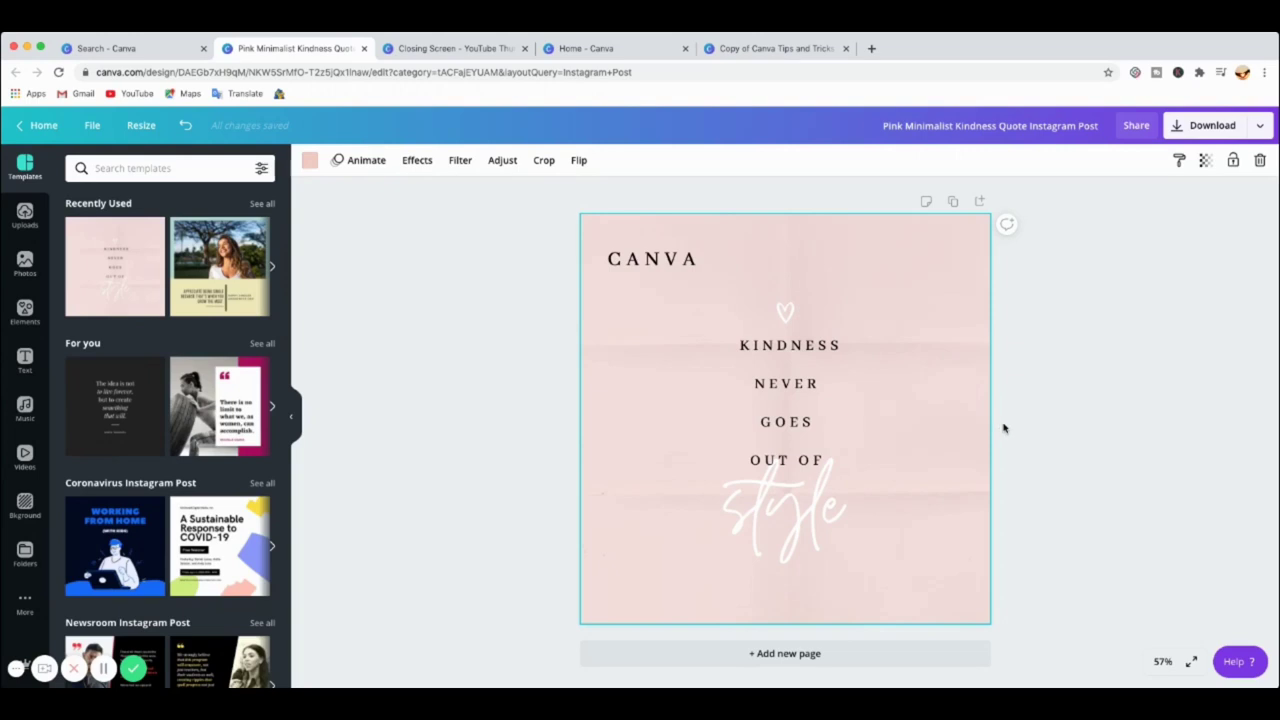
# Widen the CANVA text box toward the right and try italics on the text, turning them off again.
pyautogui.click(678, 266)
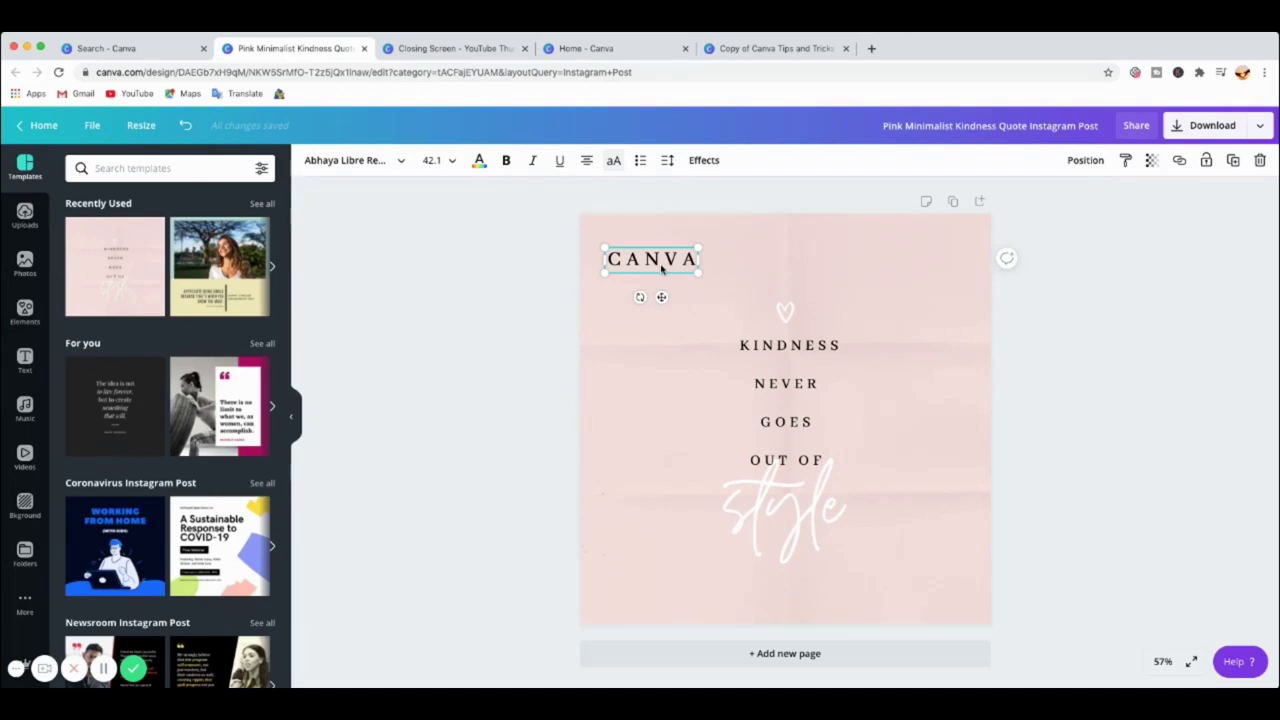
pyautogui.press('super+i')
pyautogui.moveTo(684, 286); pyautogui.dragTo(754, 284)
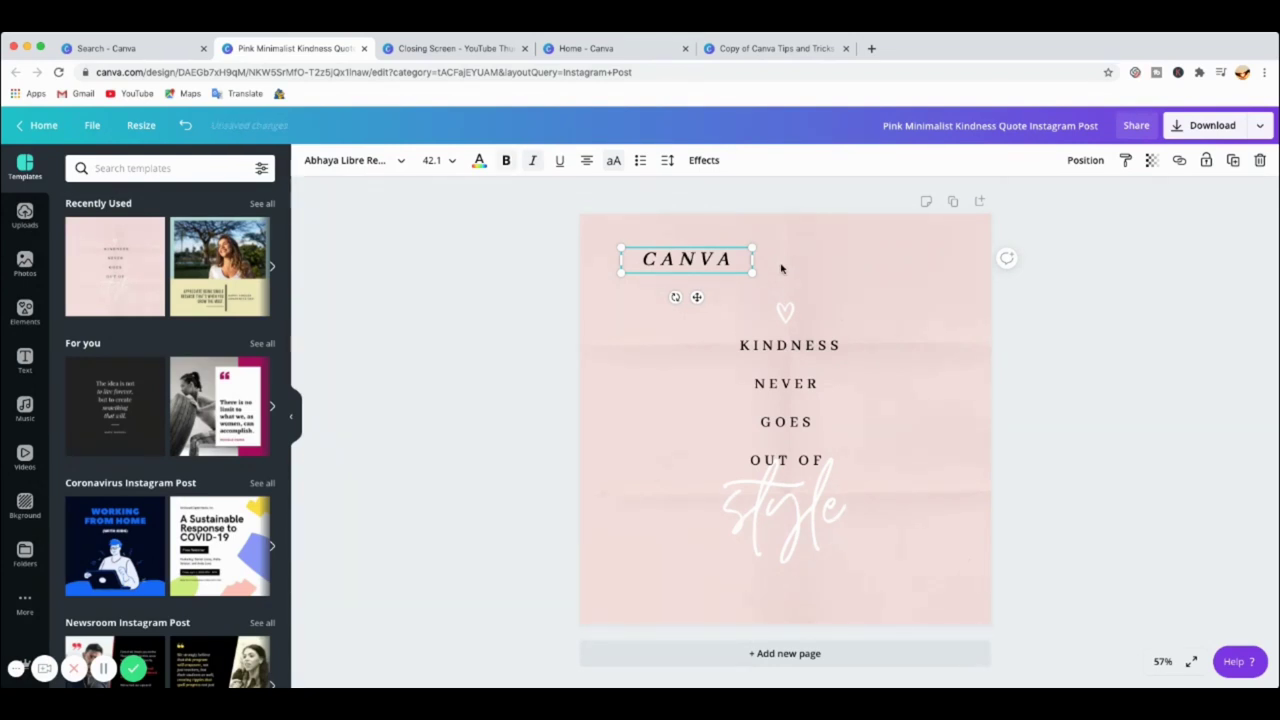
pyautogui.click(533, 160)
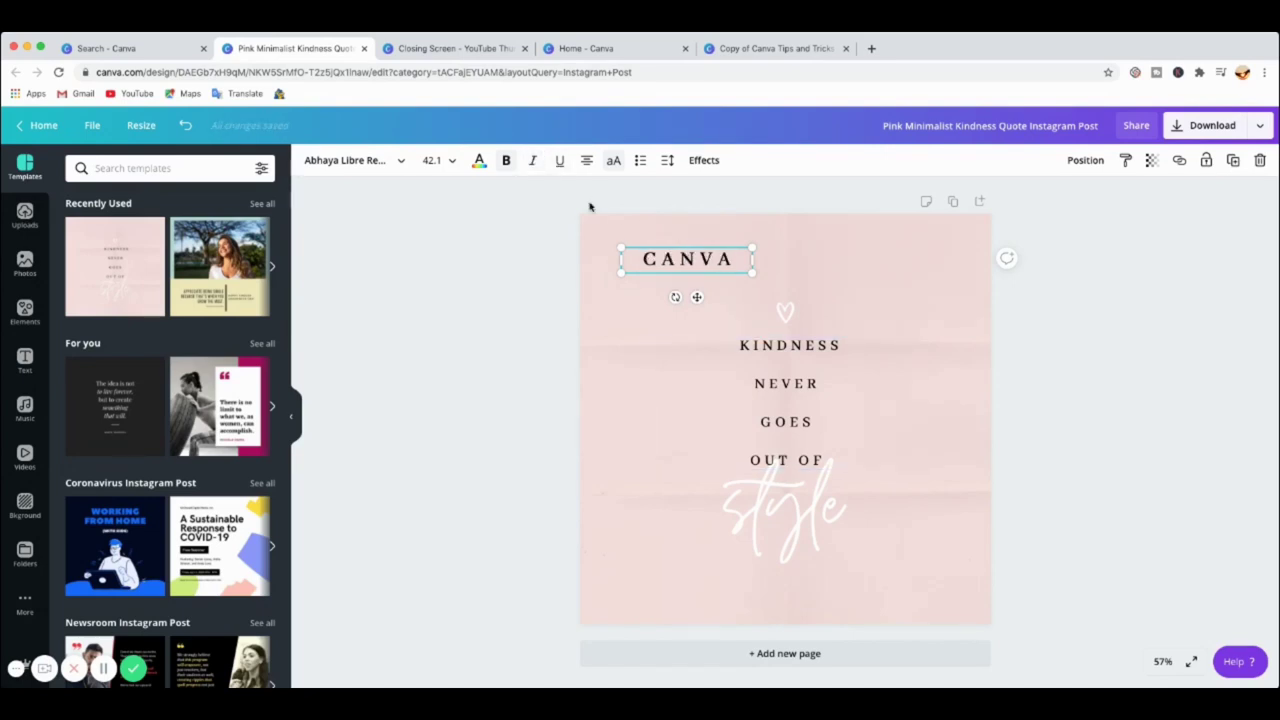
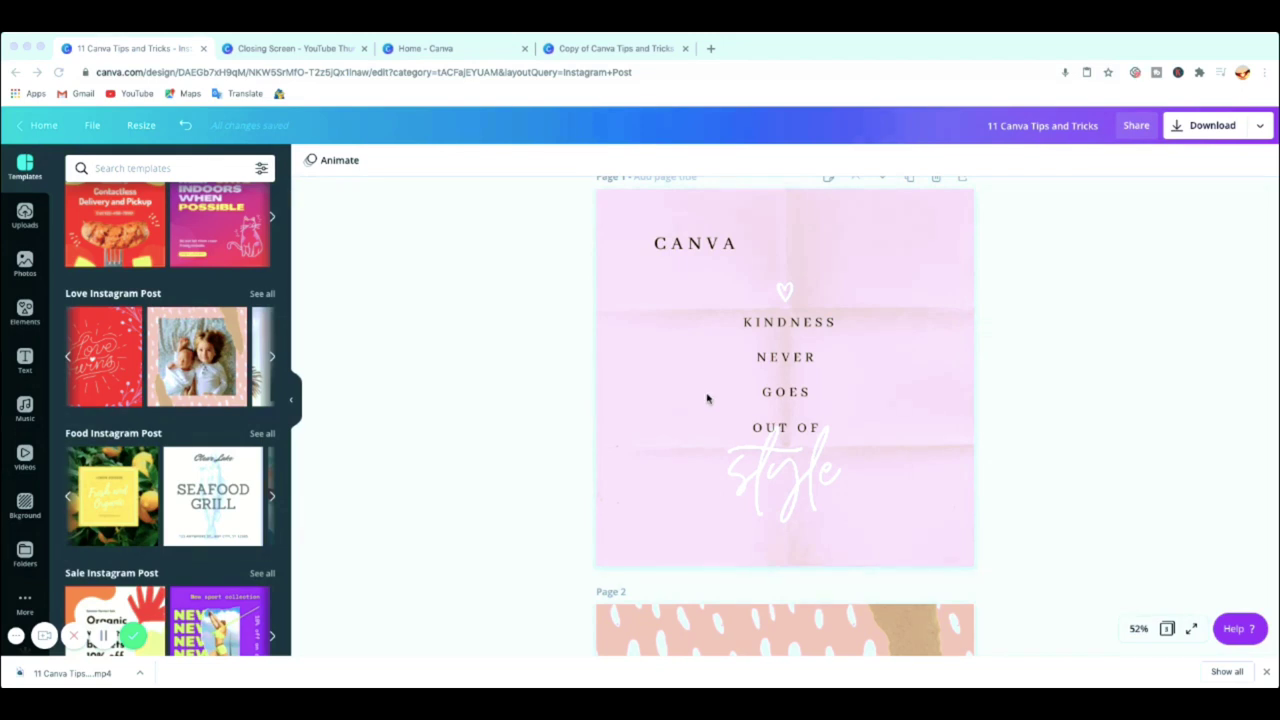
# Add a fourth page after the save-the-date page and apply the Love Instagram Post template with the two children's photo.
pyautogui.scroll(-1, 777, 395)
pyautogui.scroll(-5, 777, 395)
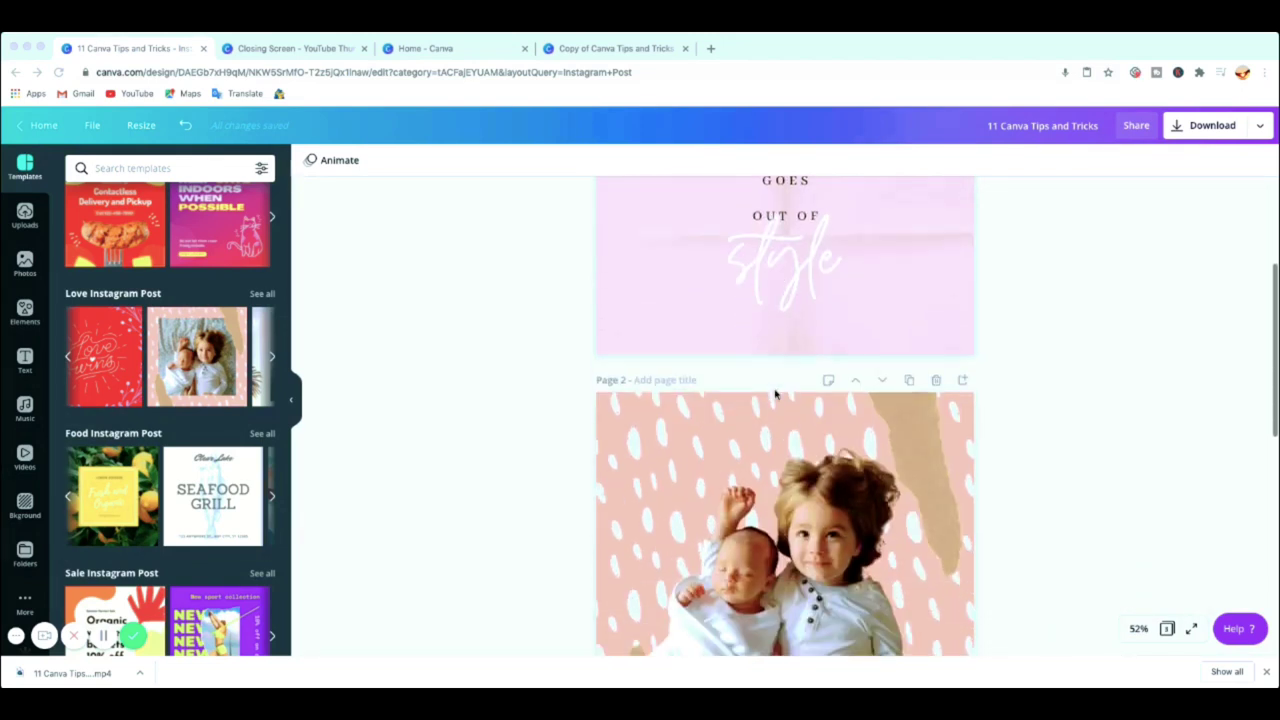
pyautogui.scroll(-5, 760, 388)
pyautogui.scroll(-2, 749, 380)
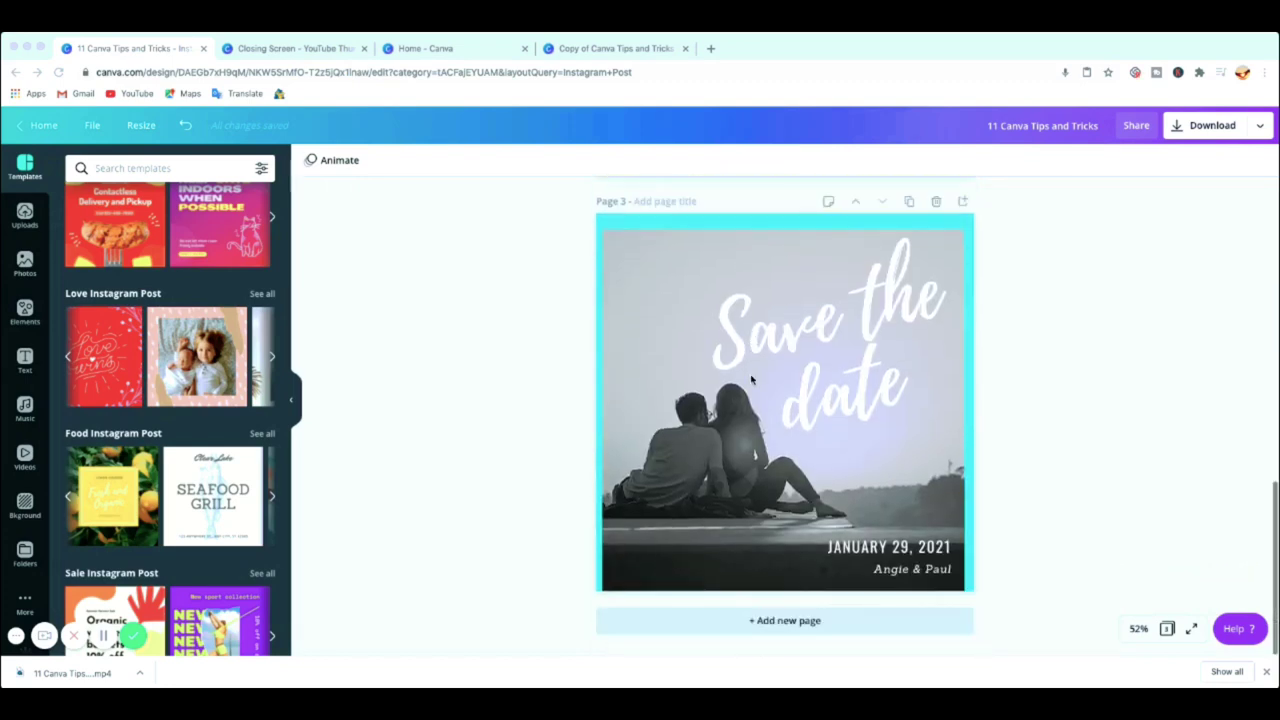
pyautogui.click(790, 620)
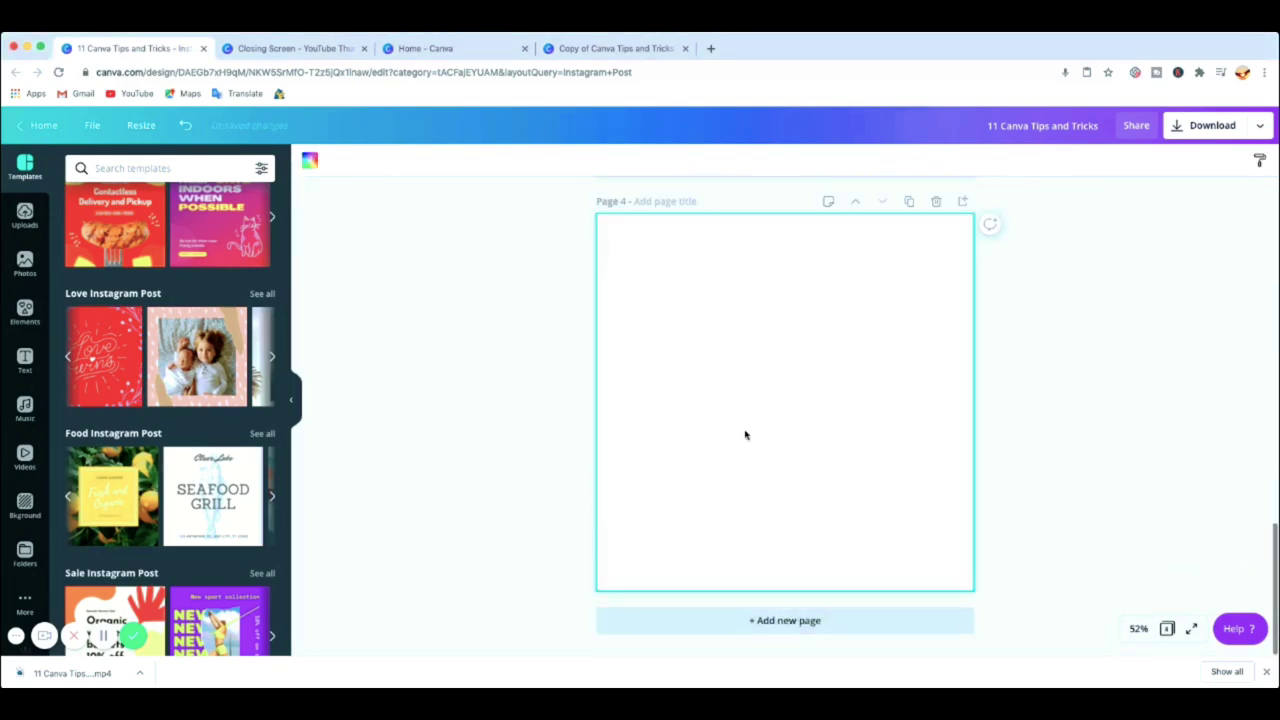
pyautogui.click(193, 347)
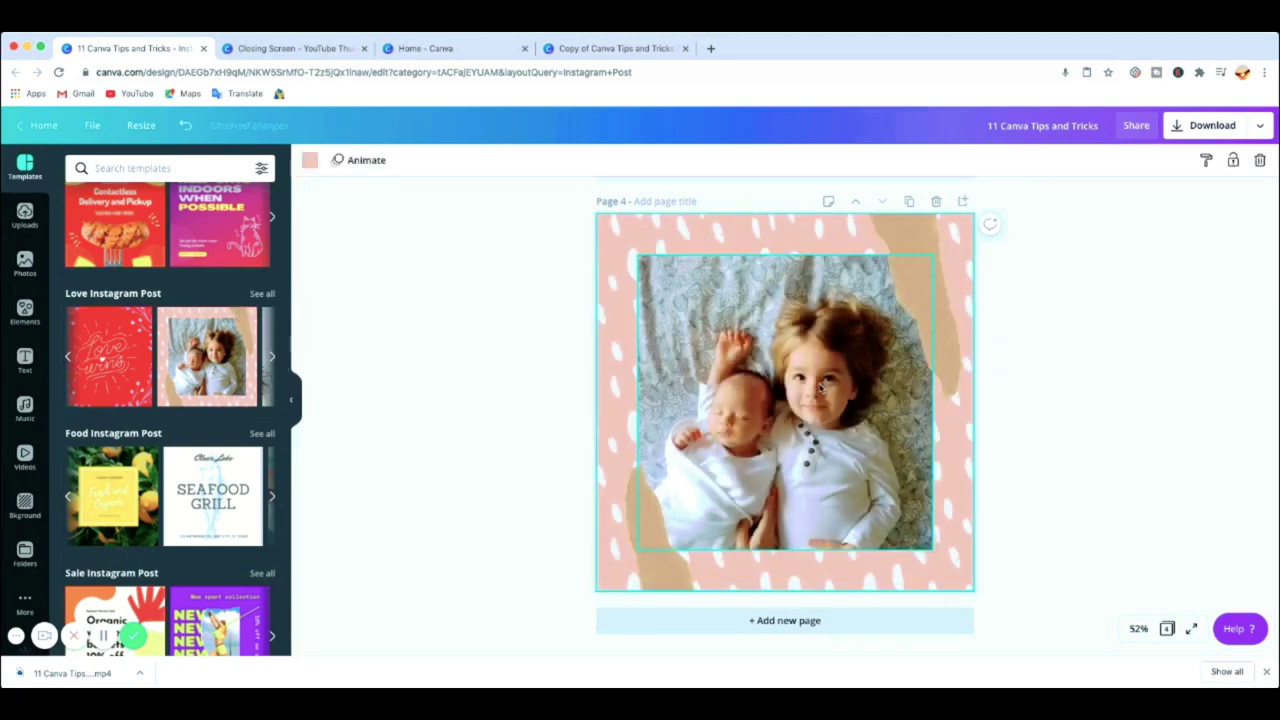
# Remove the background from the children's photo on page 4 and shift the cutout slightly up and to the right.
pyautogui.click(752, 307)
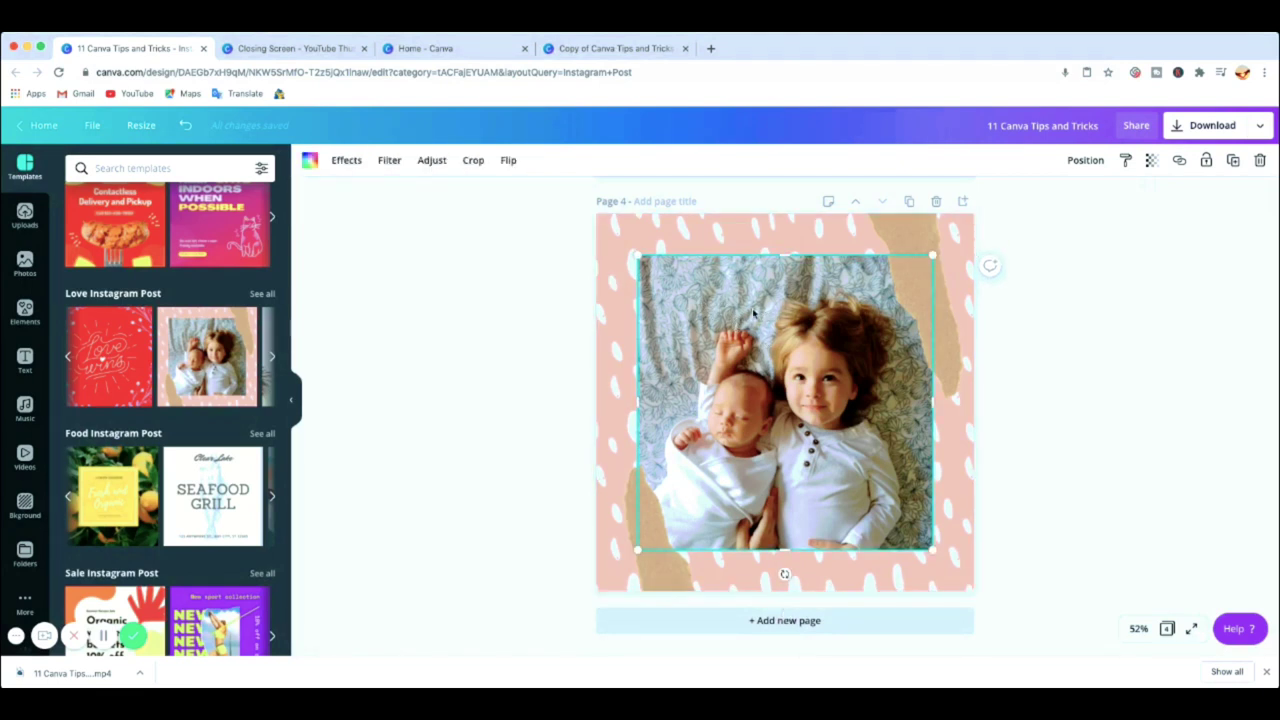
pyautogui.click(346, 162)
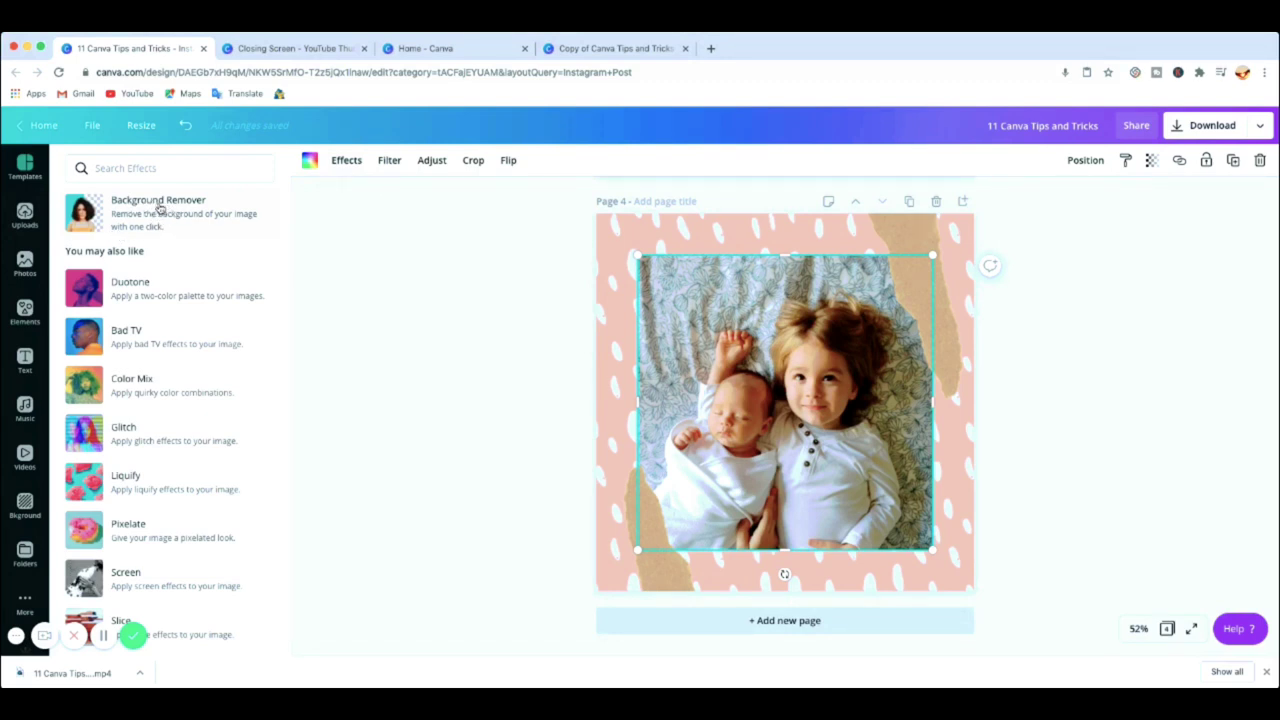
pyautogui.click(150, 212)
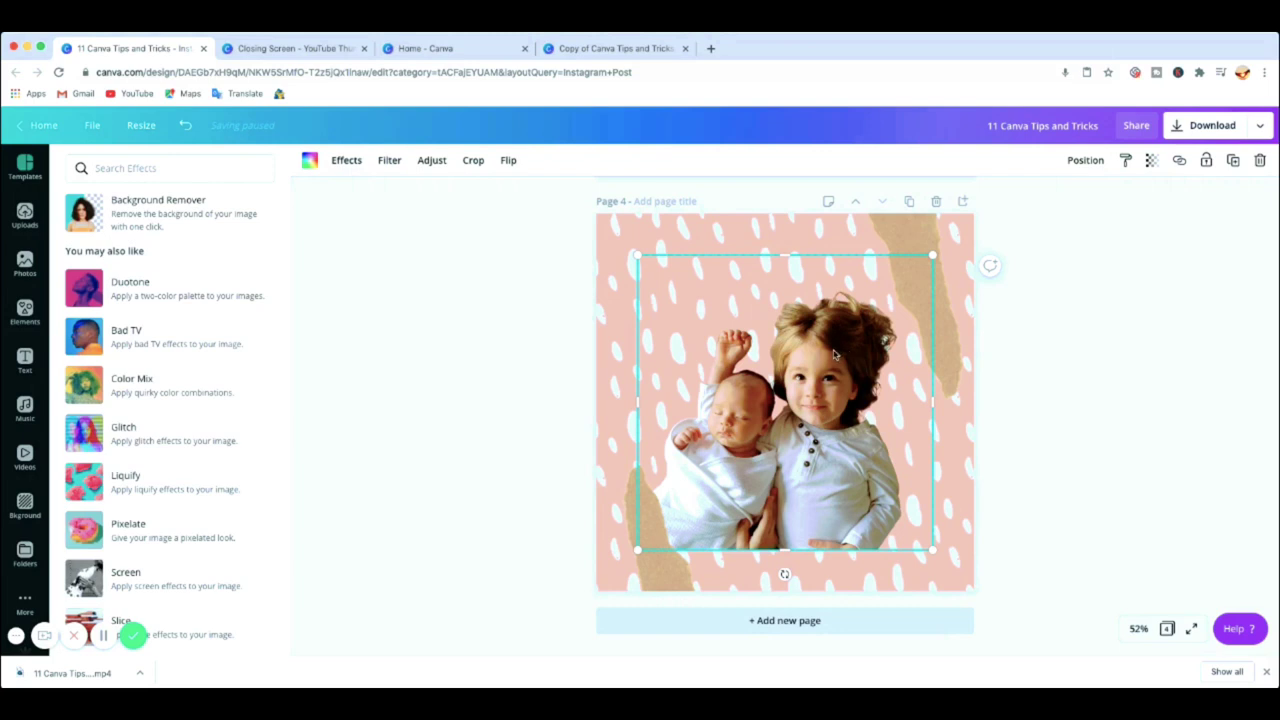
pyautogui.moveTo(812, 373); pyautogui.dragTo(830, 363)
pyautogui.click(601, 251)
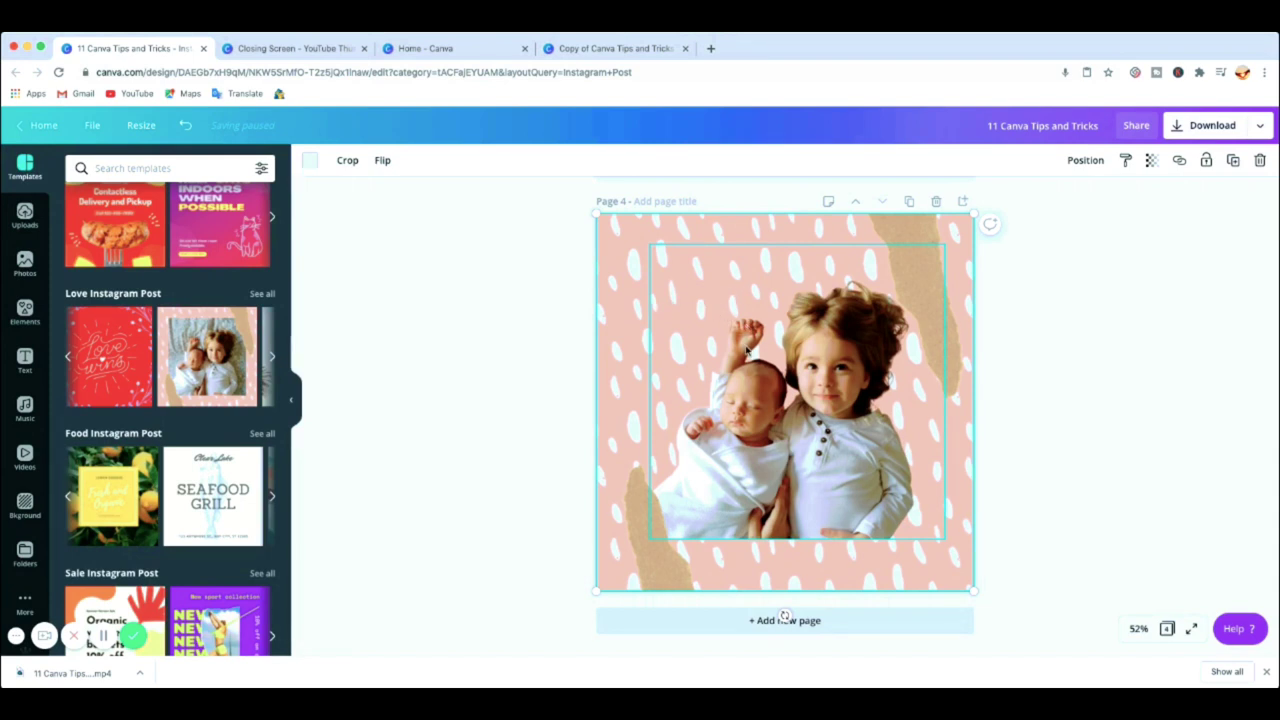
pyautogui.scroll(2, 747, 349)
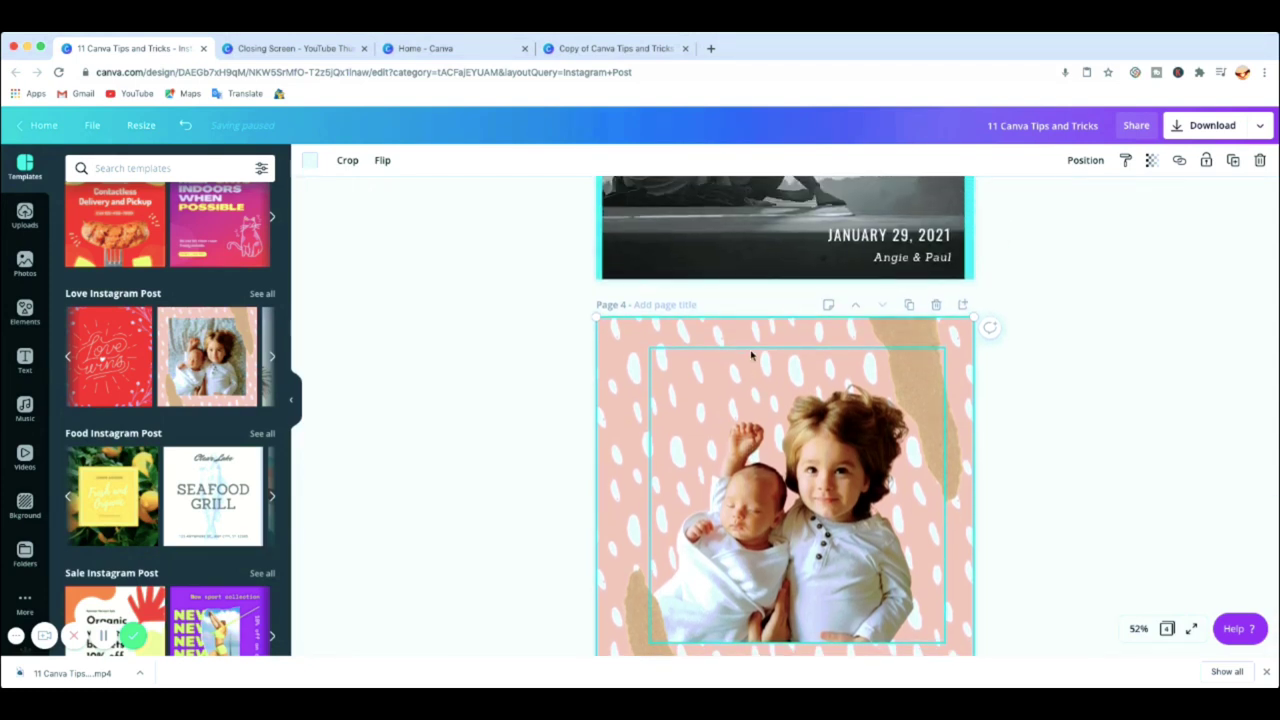
# Select all the text and the heart on page 1 and move them up slightly together.
pyautogui.scroll(-2, 754, 354)
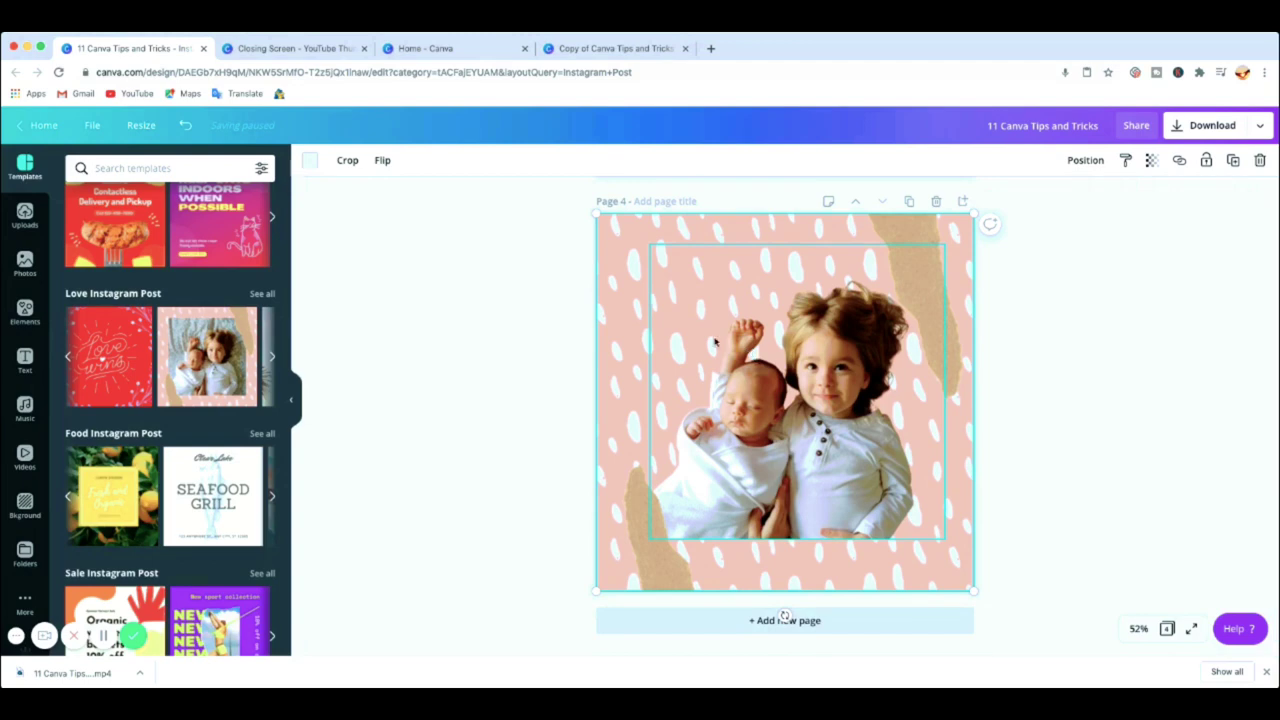
pyautogui.scroll(6, 620, 337)
pyautogui.scroll(14, 670, 338)
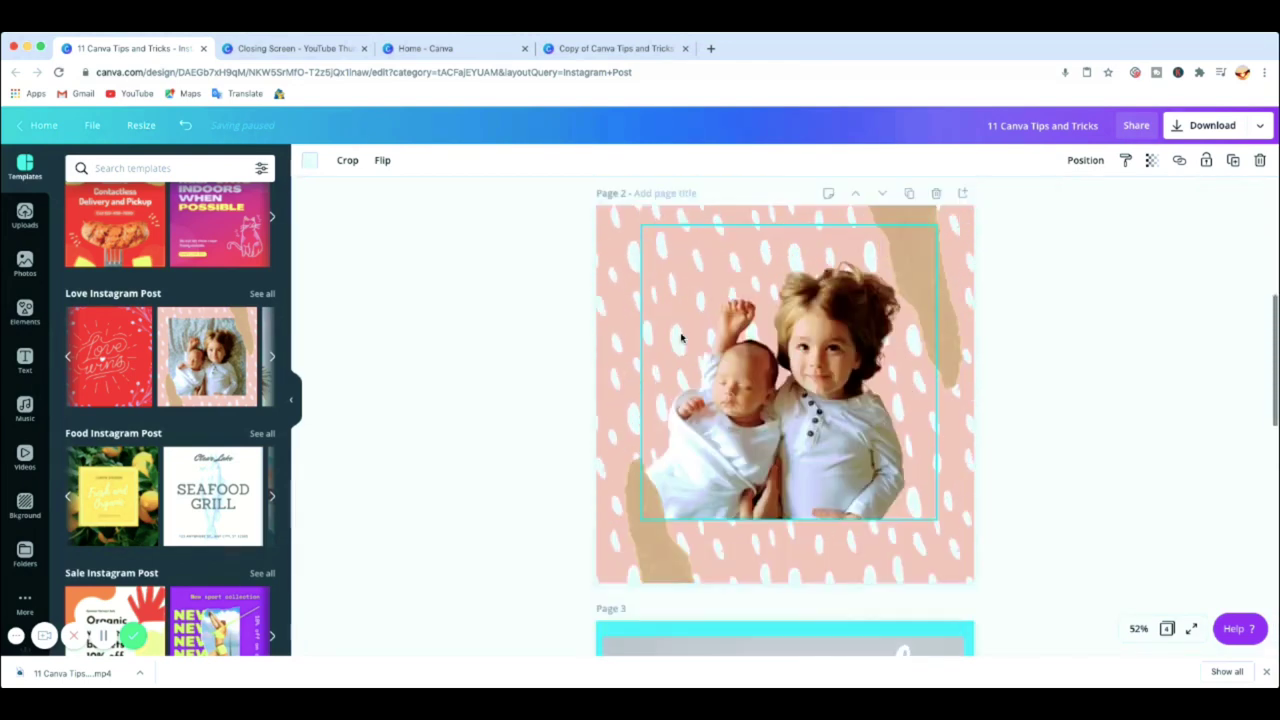
pyautogui.click(880, 391)
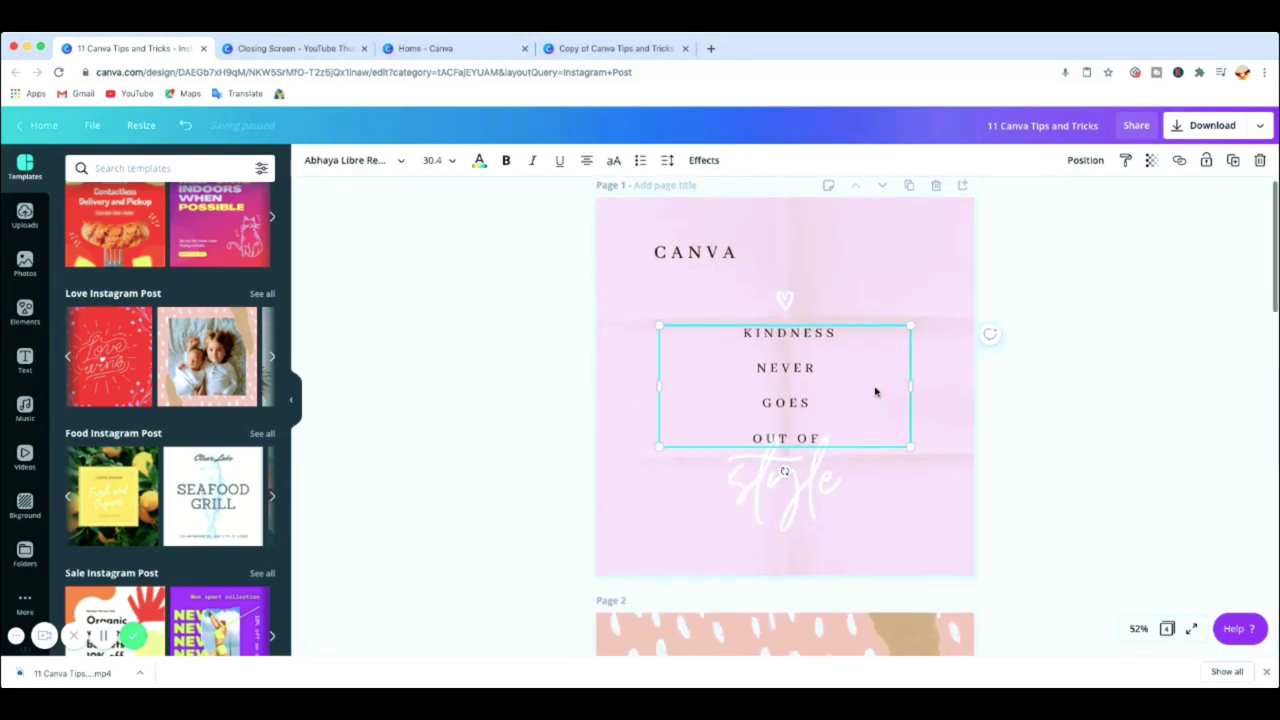
pyautogui.click(938, 388)
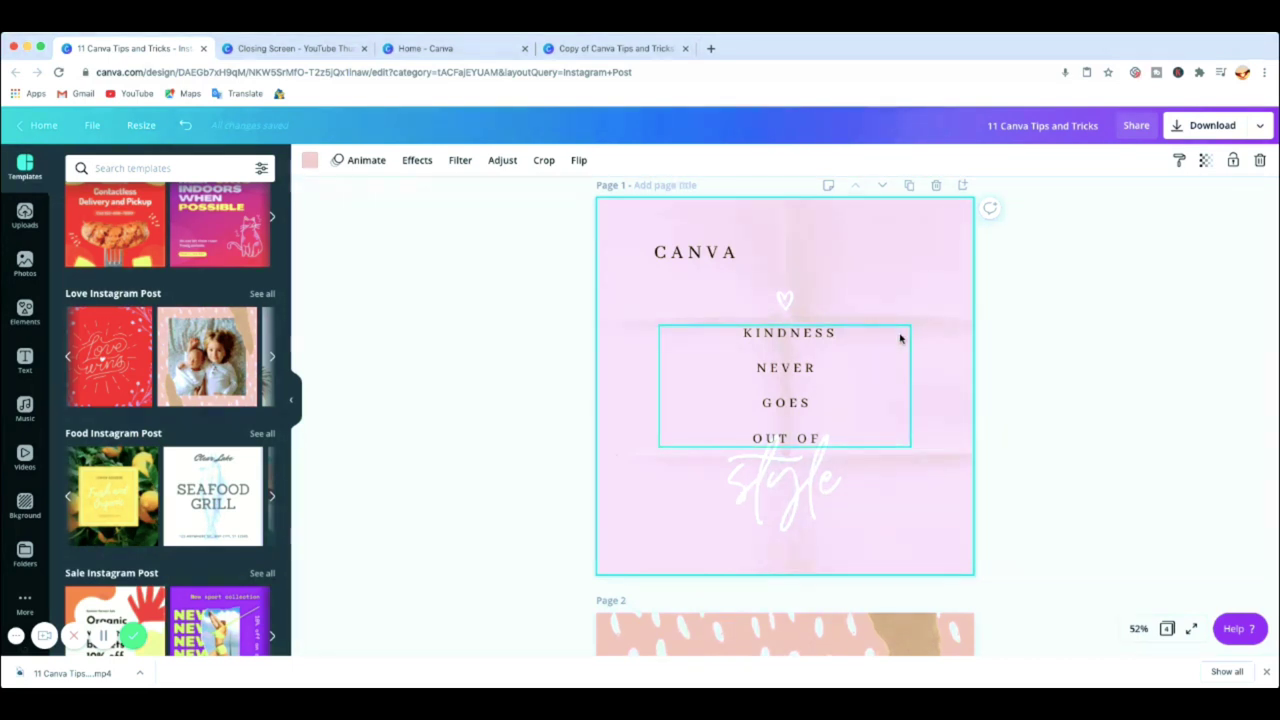
pyautogui.press('super+a')
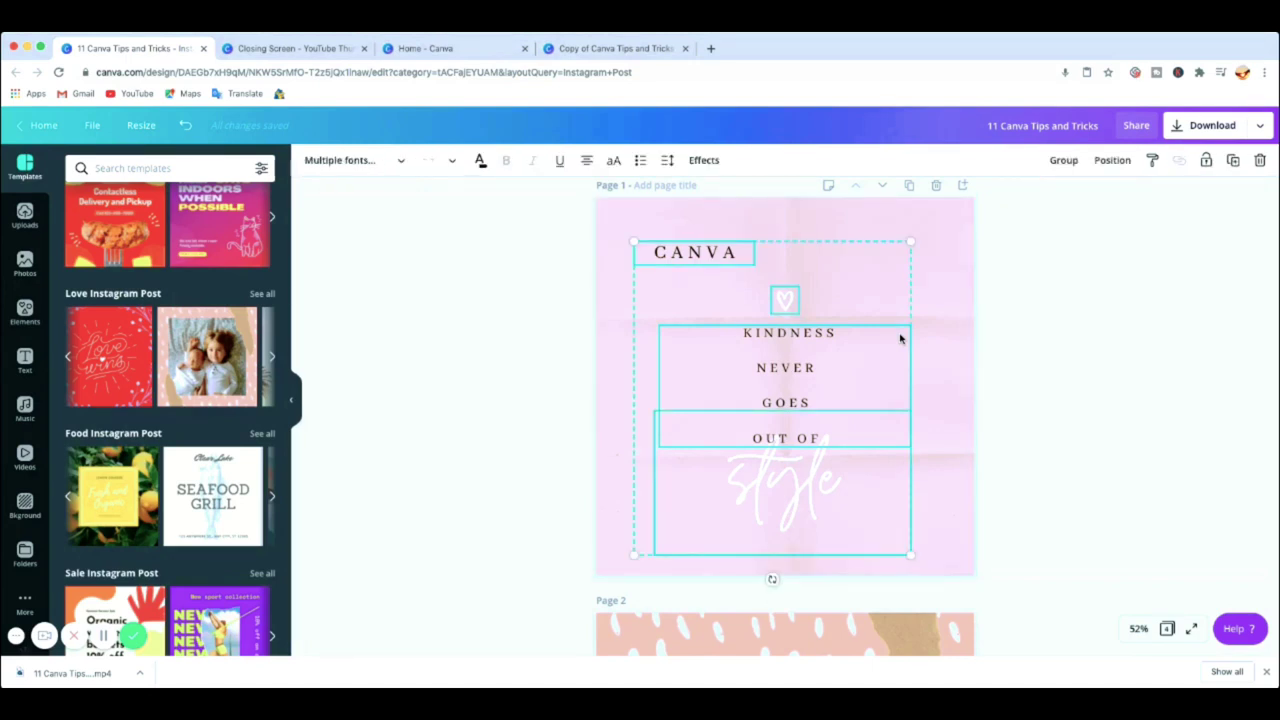
pyautogui.moveTo(882, 373)
pyautogui.mouseDown()
pyautogui.moveTo(900, 343)
pyautogui.moveTo(894, 363)
pyautogui.moveTo(881, 350)
pyautogui.mouseUp()
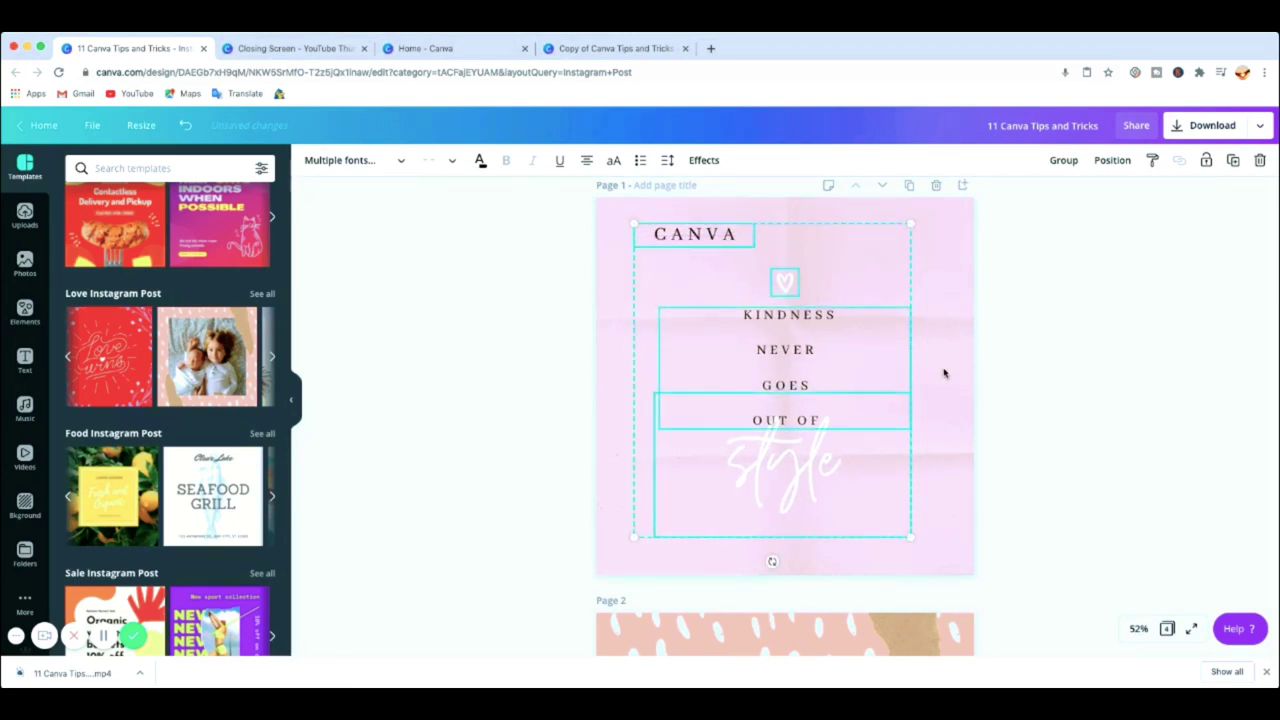
pyautogui.click(978, 380)
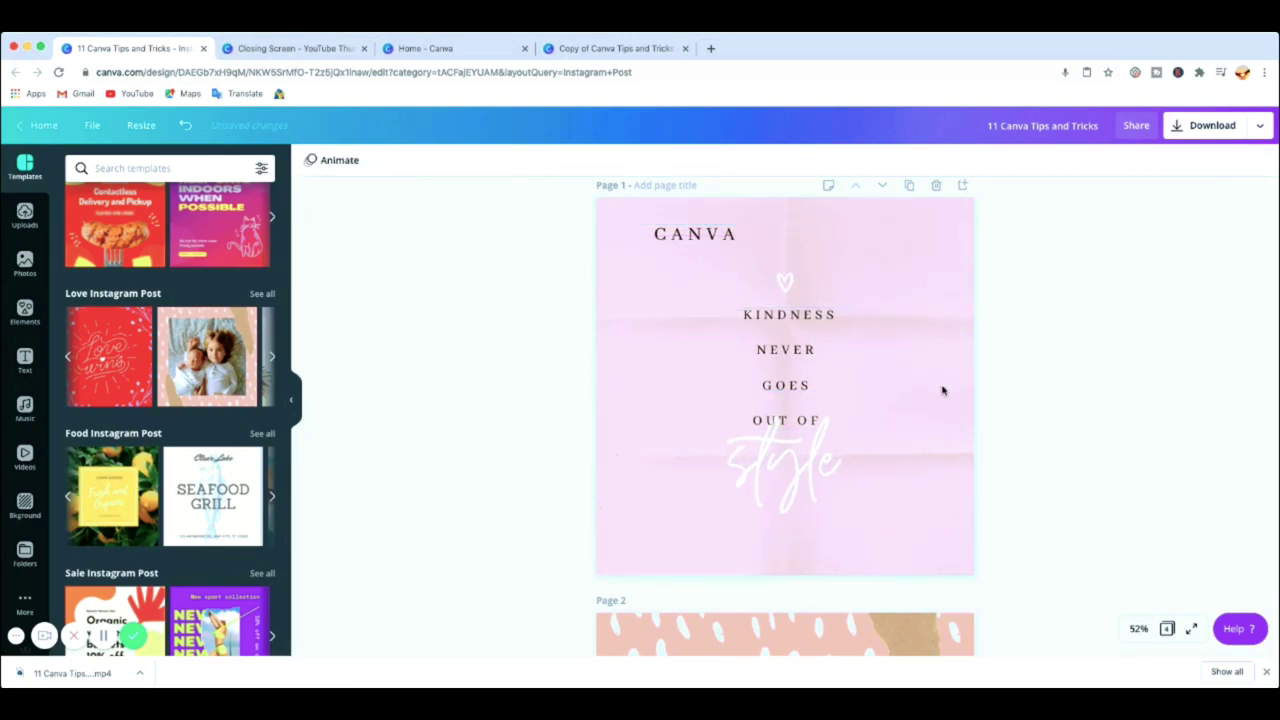
# Move the word "style" on page 1 to the left and change its colour to black, trying the blue brand colour first.
pyautogui.scroll(-1, 935, 390)
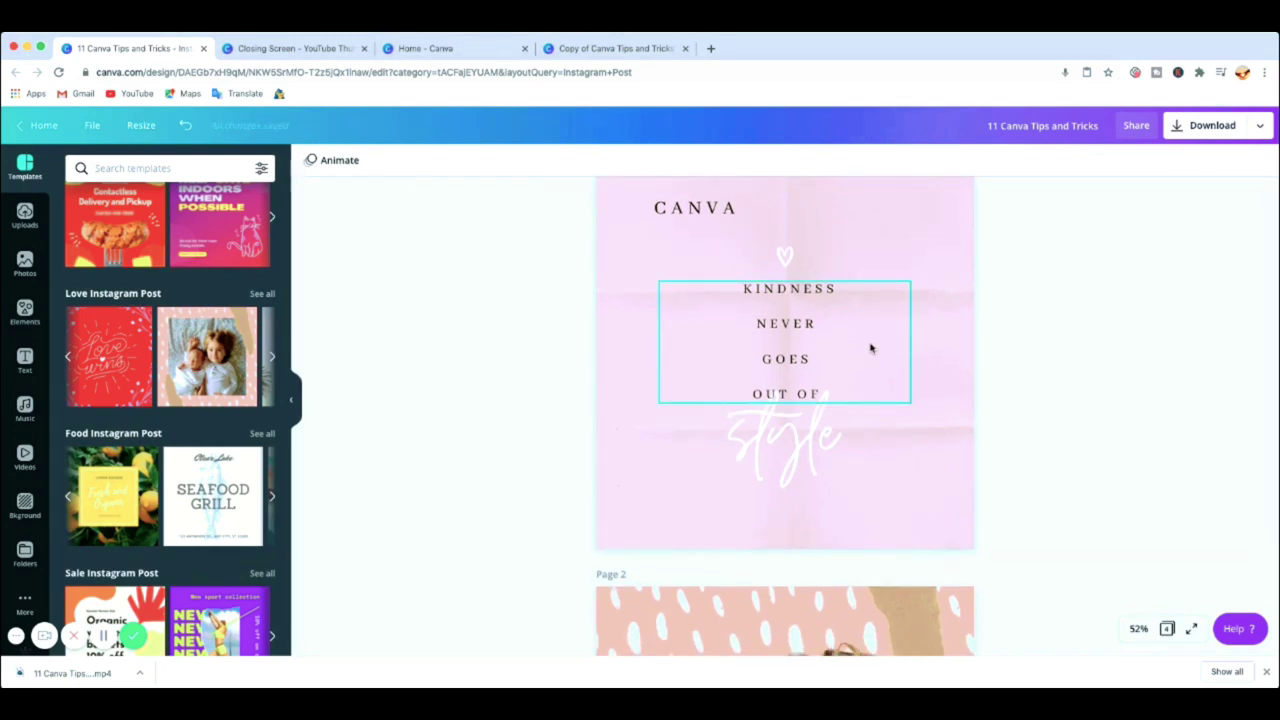
pyautogui.click(812, 322)
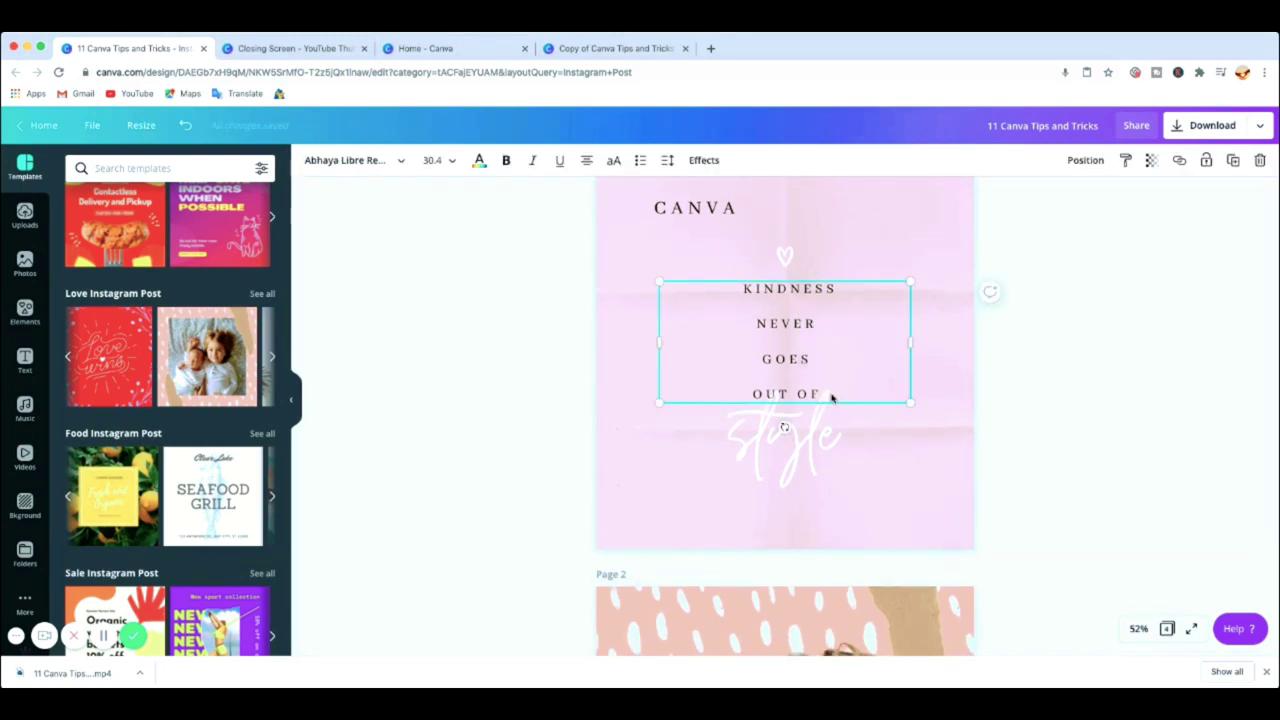
pyautogui.click(822, 443)
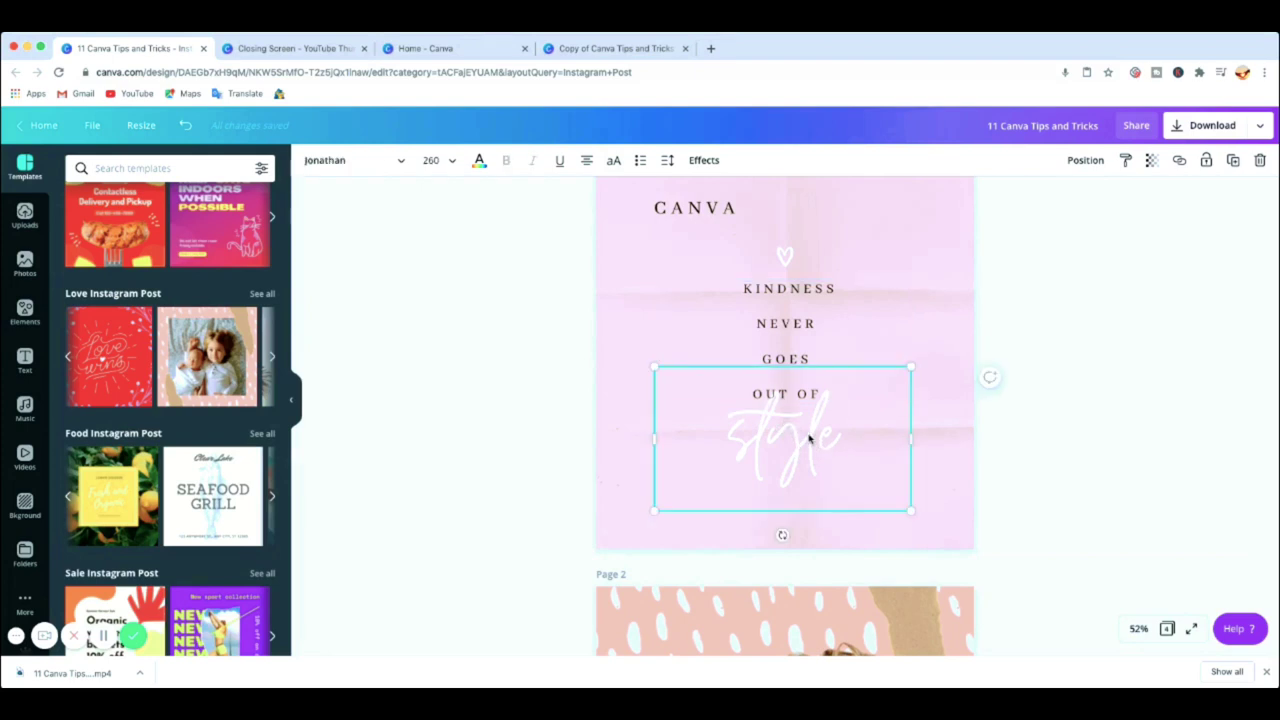
pyautogui.moveTo(797, 437); pyautogui.dragTo(748, 427)
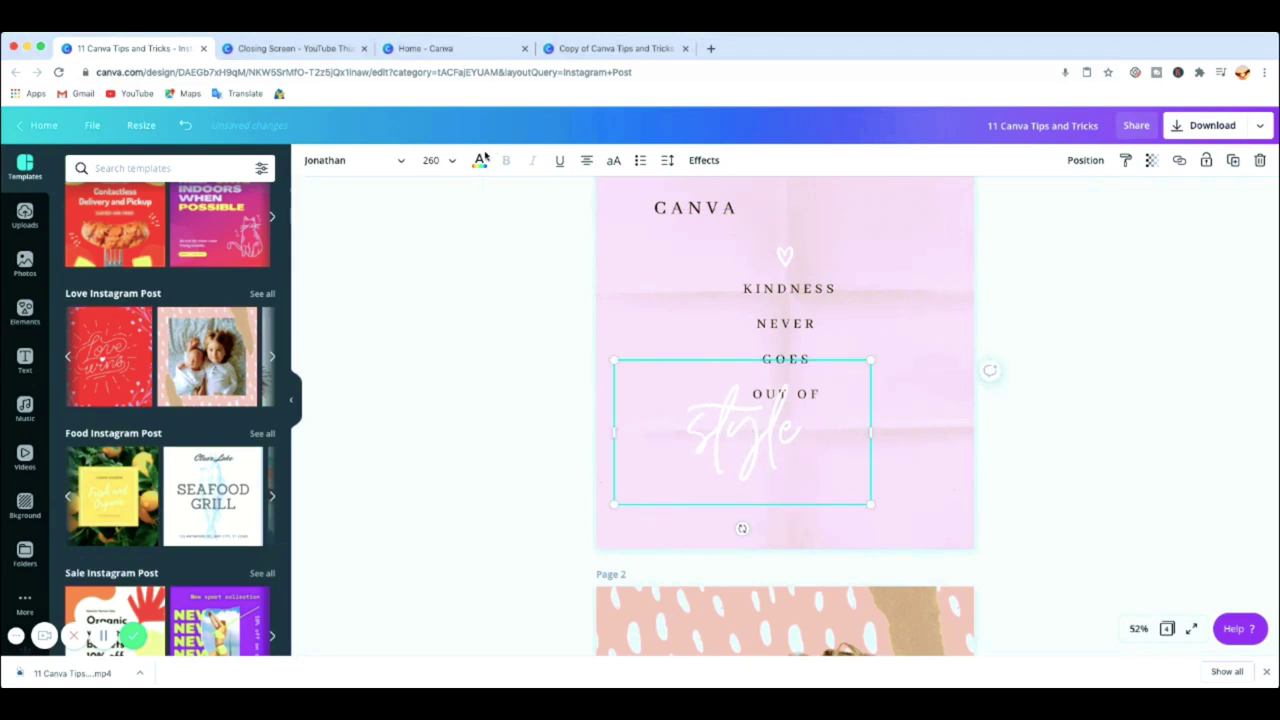
pyautogui.click(479, 161)
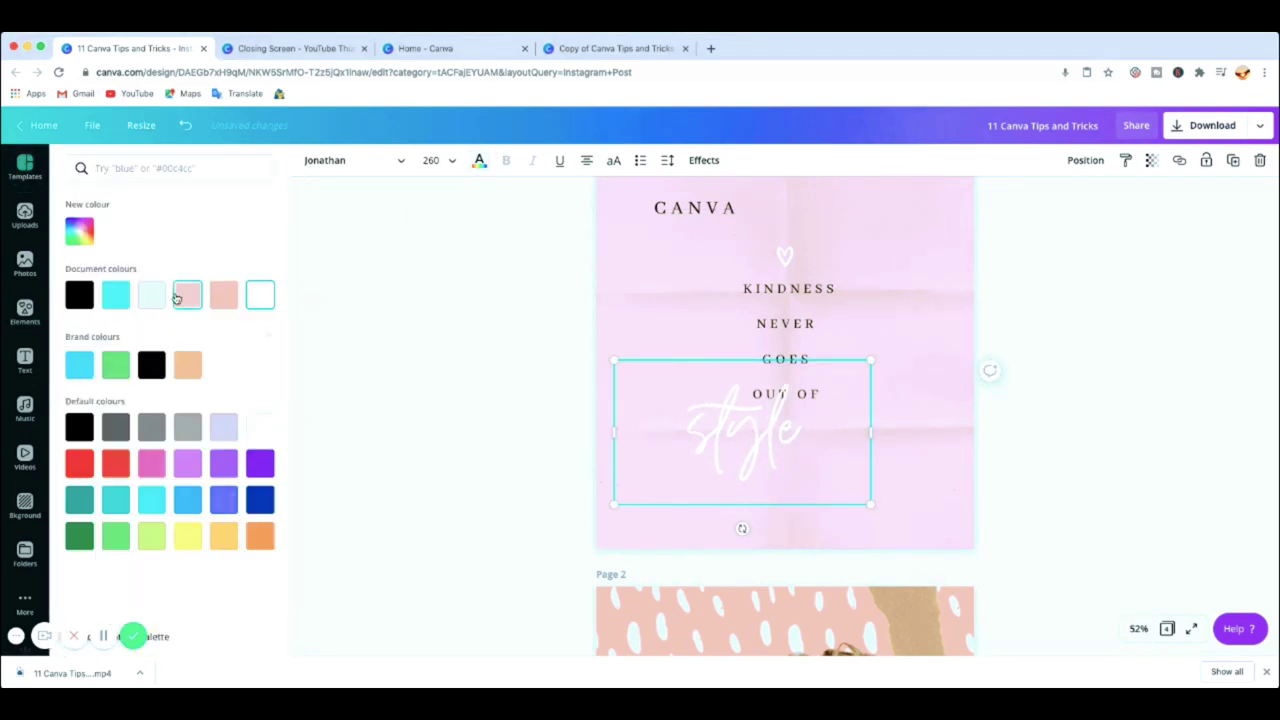
pyautogui.click(79, 365)
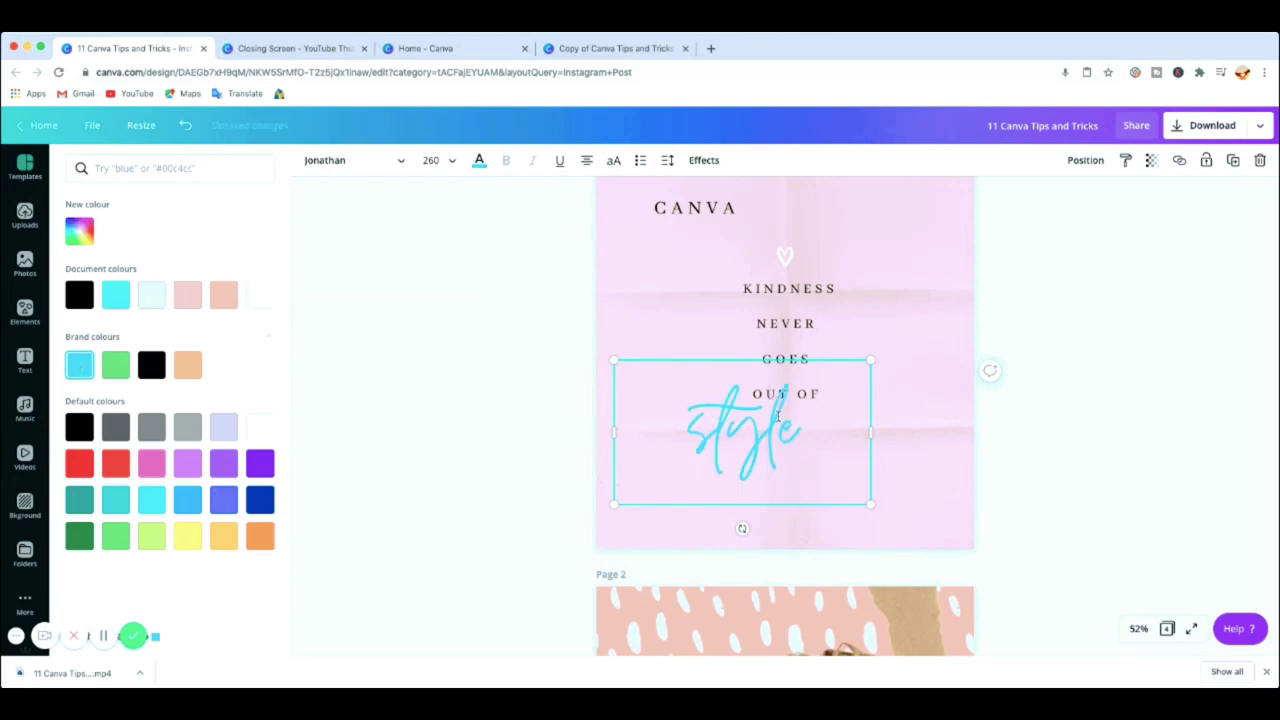
pyautogui.click(80, 294)
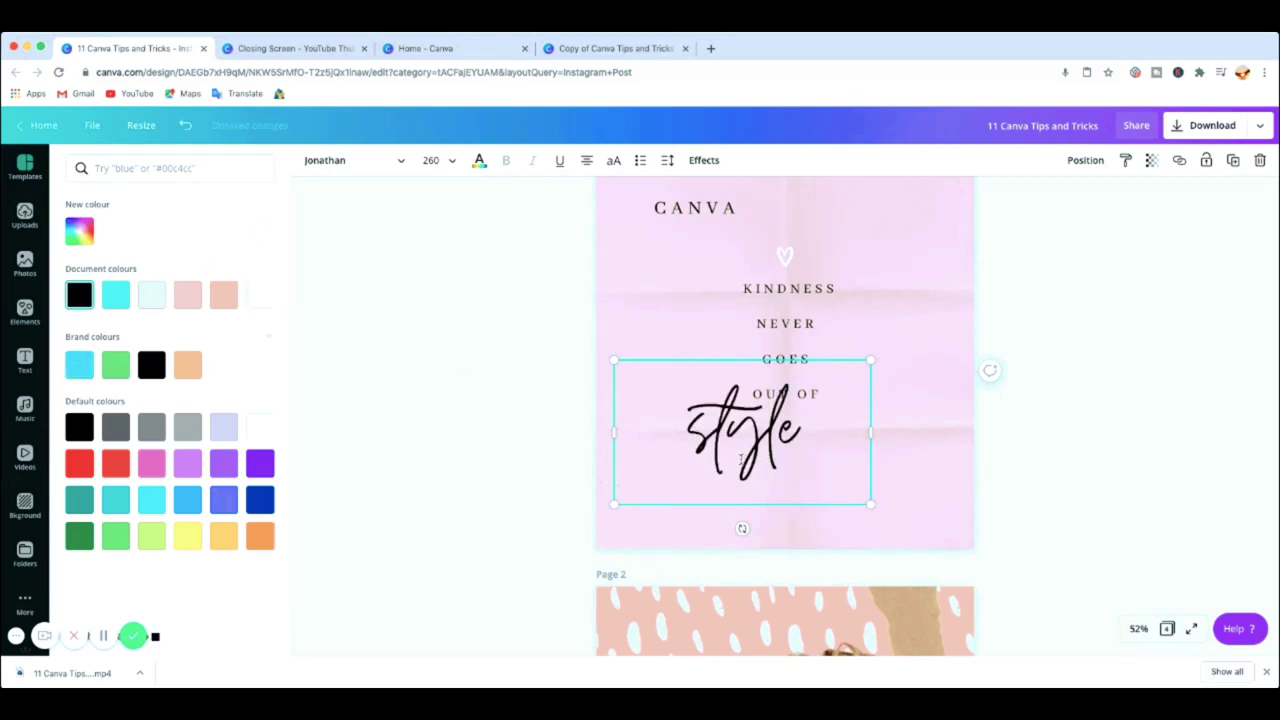
# Move the word "style" down a little and shift the "KINDNESS NEVER GOES OUT OF" text slightly left and down.
pyautogui.press('Escape')
pyautogui.click(903, 449)
pyautogui.moveTo(767, 436); pyautogui.dragTo(769, 460)
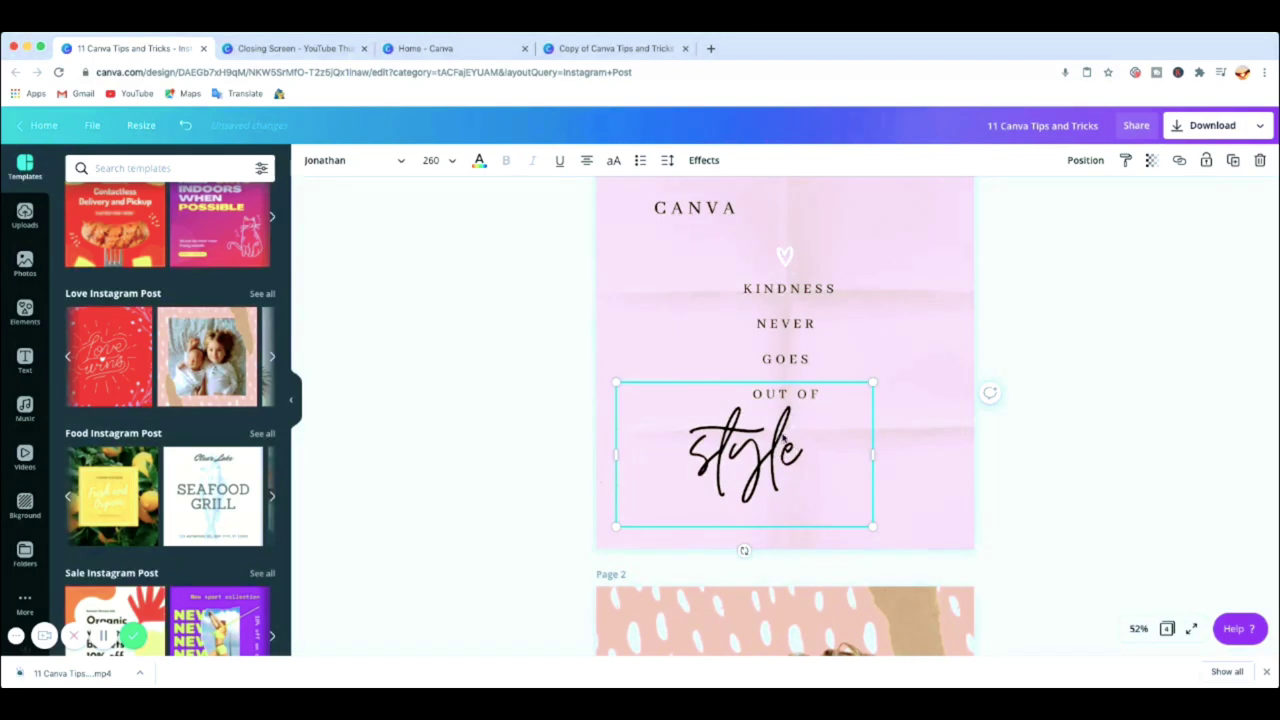
pyautogui.moveTo(778, 329); pyautogui.dragTo(764, 334)
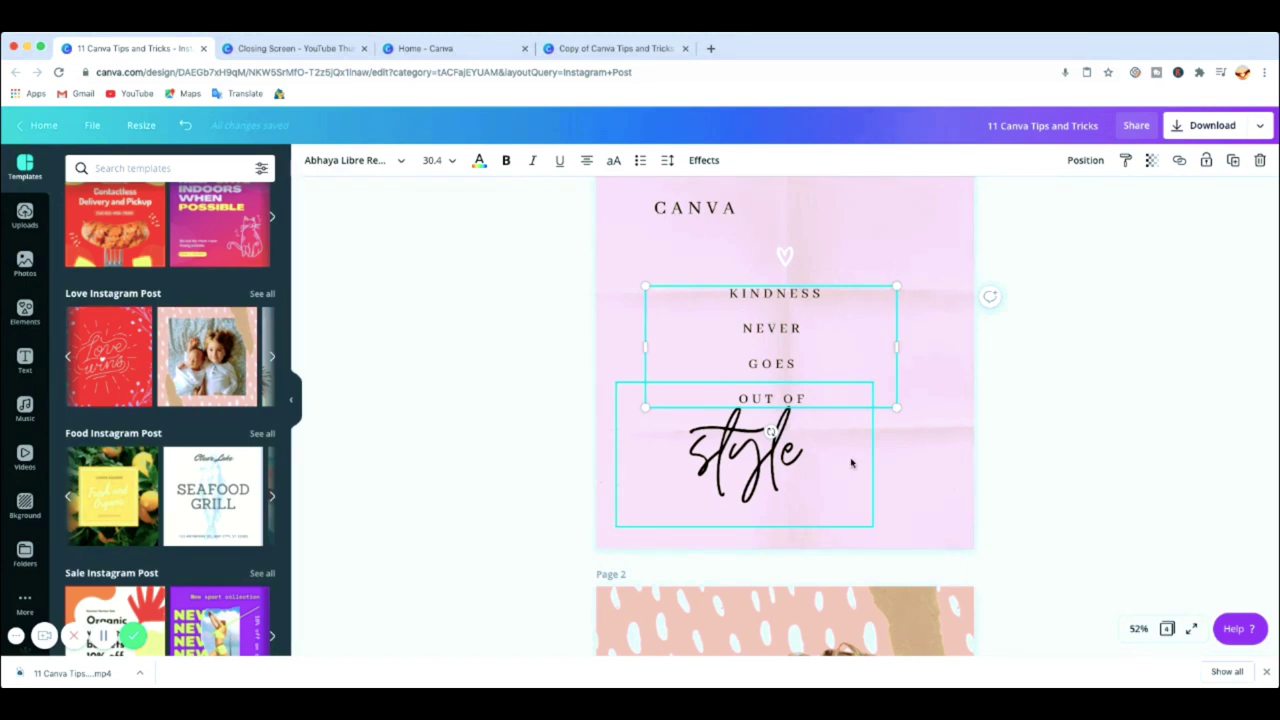
pyautogui.click(915, 465)
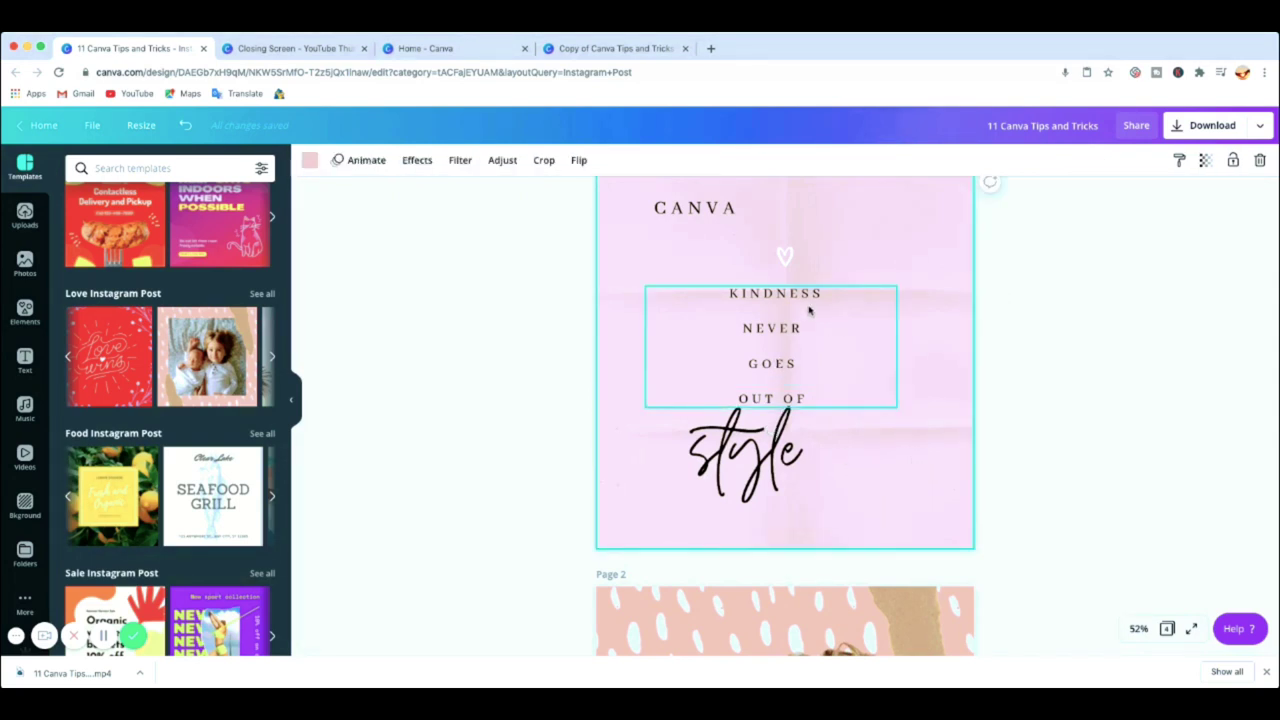
# Change the colour of the heart above the quote to red.
pyautogui.click(787, 259)
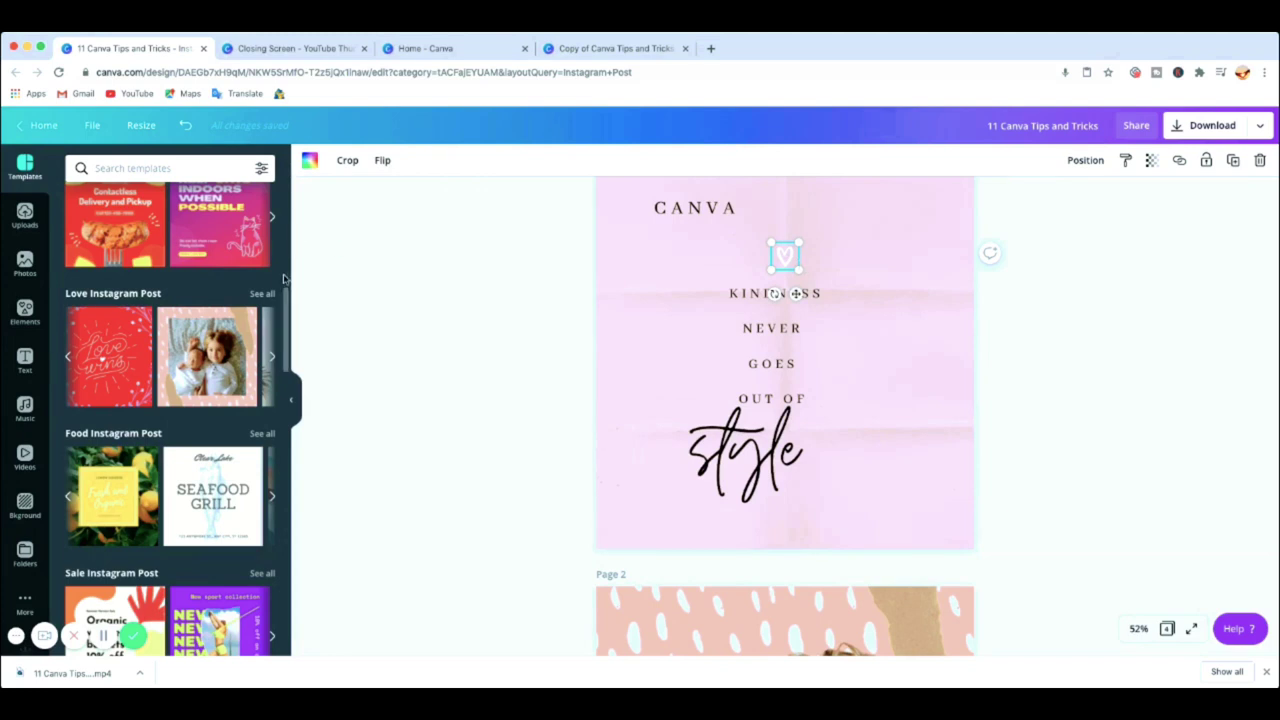
pyautogui.click(310, 160)
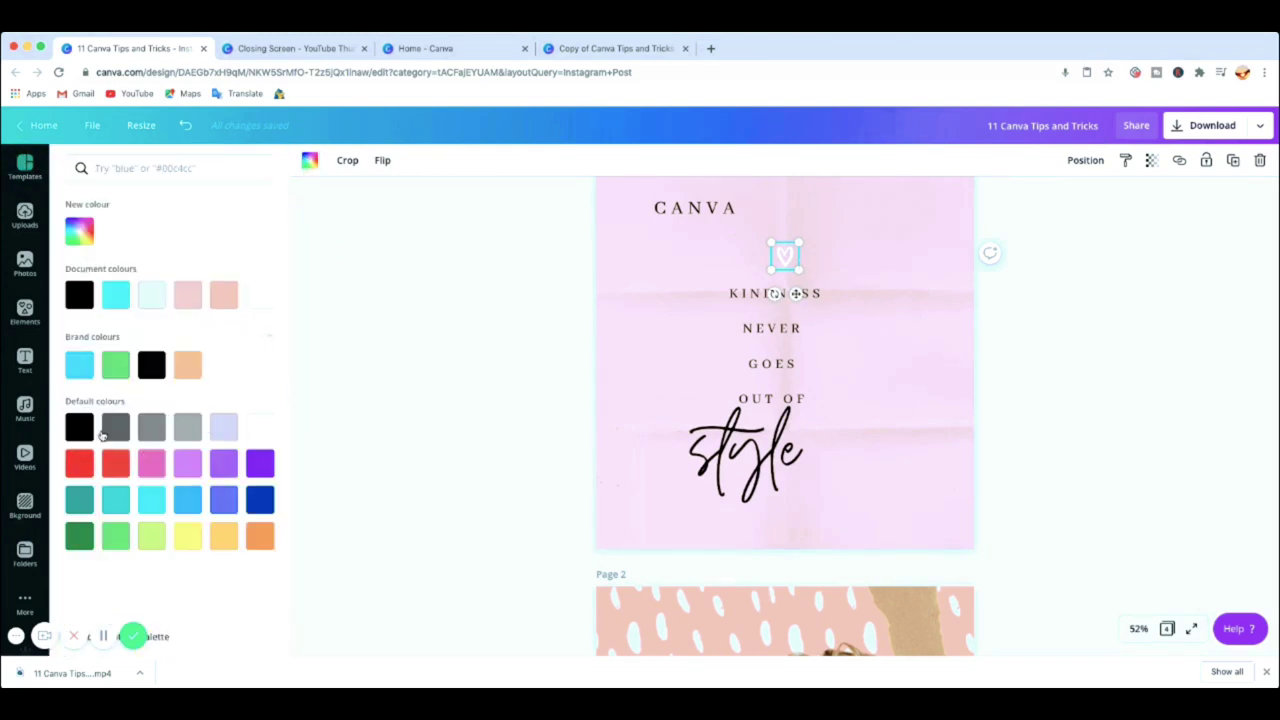
pyautogui.click(79, 463)
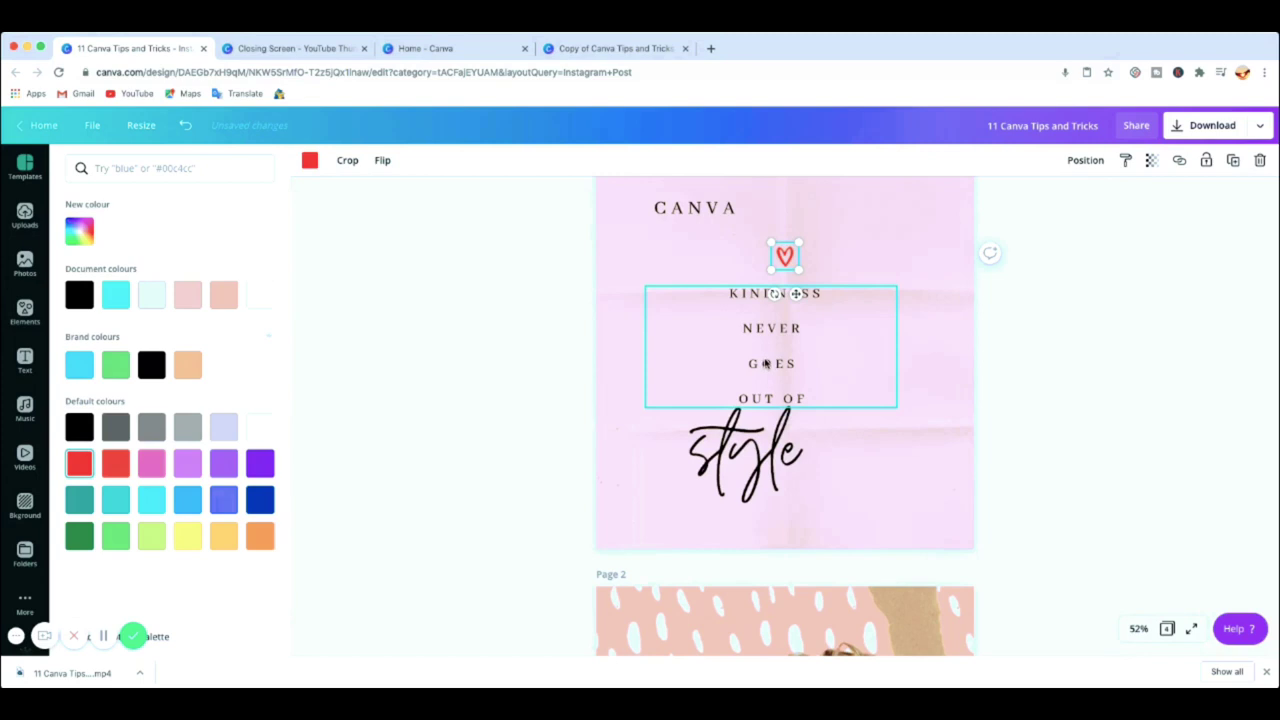
pyautogui.click(898, 294)
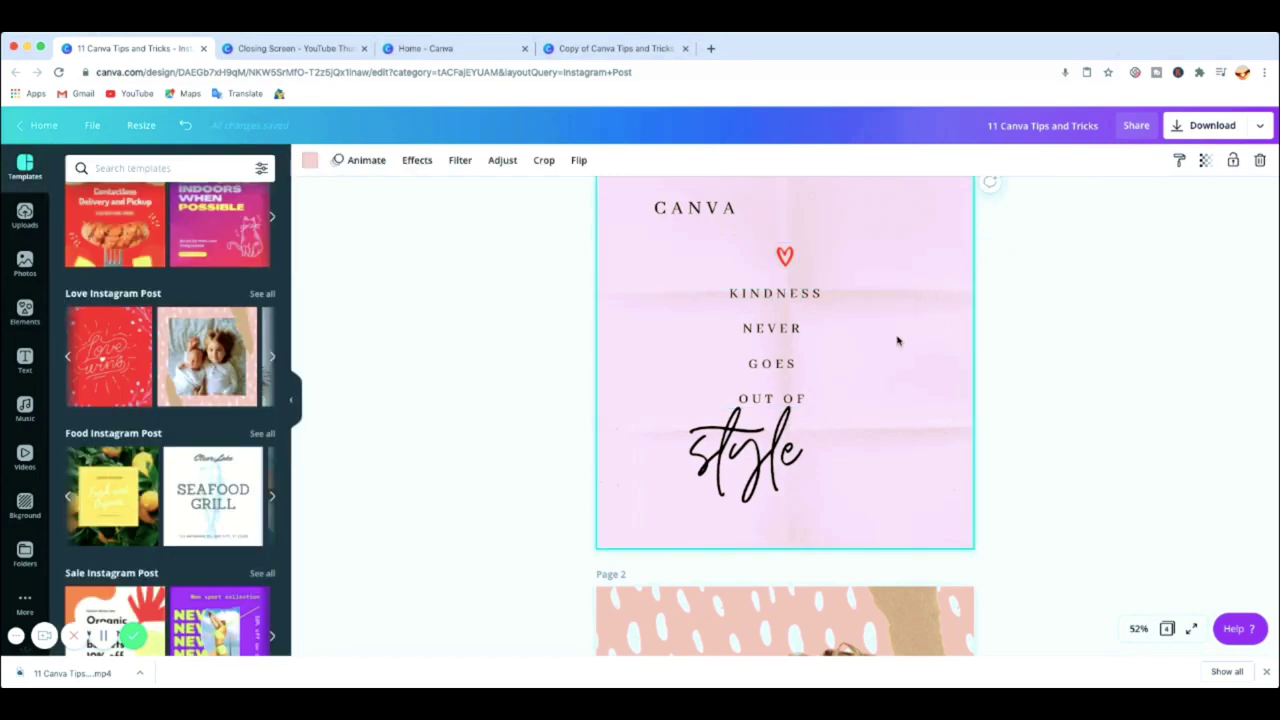
# Select the heart, the "KINDNESS NEVER GOES OUT OF" text and the word "style" together and lock them in place.
pyautogui.click(823, 324)
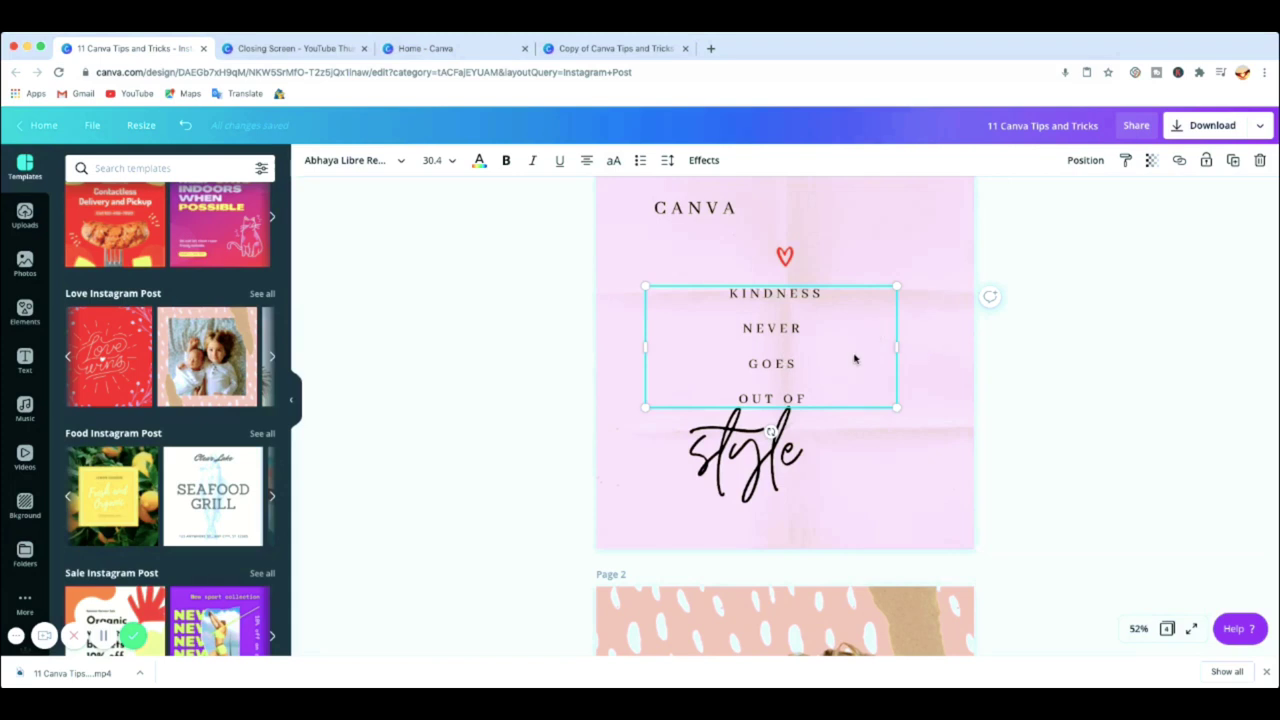
pyautogui.click(847, 429)
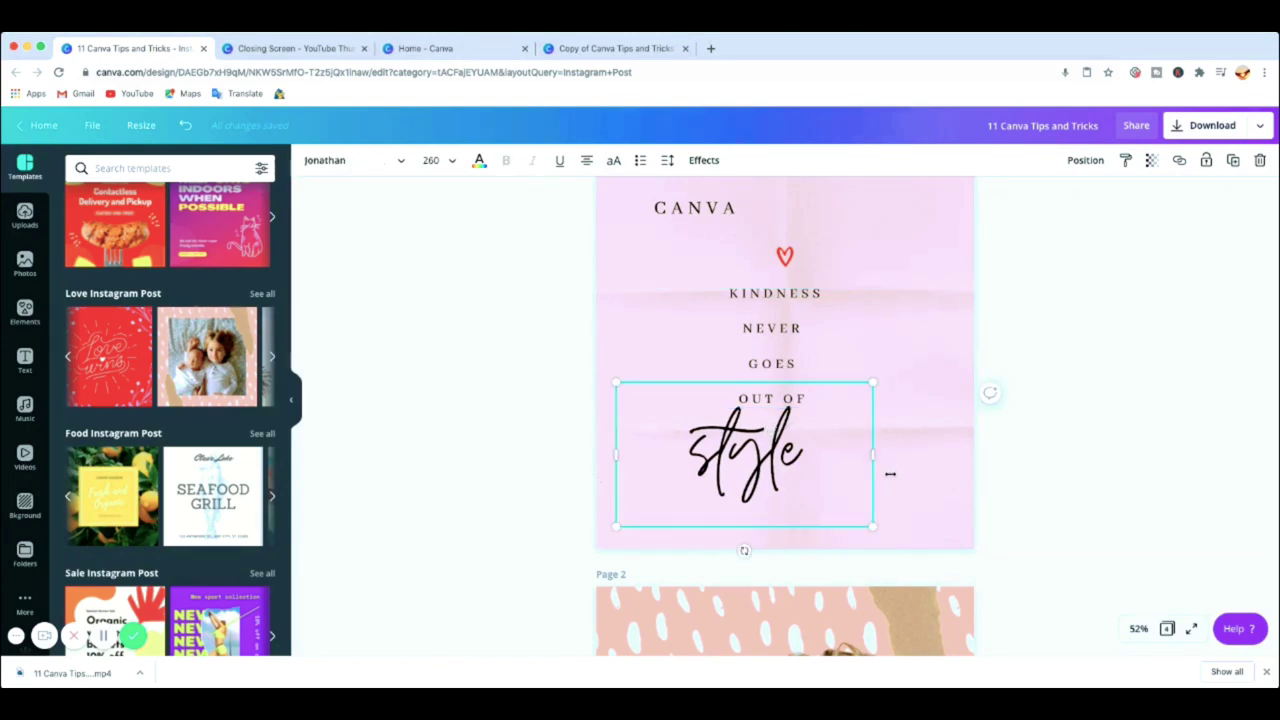
pyautogui.click(920, 392)
pyautogui.click(810, 476)
pyautogui.click(938, 428)
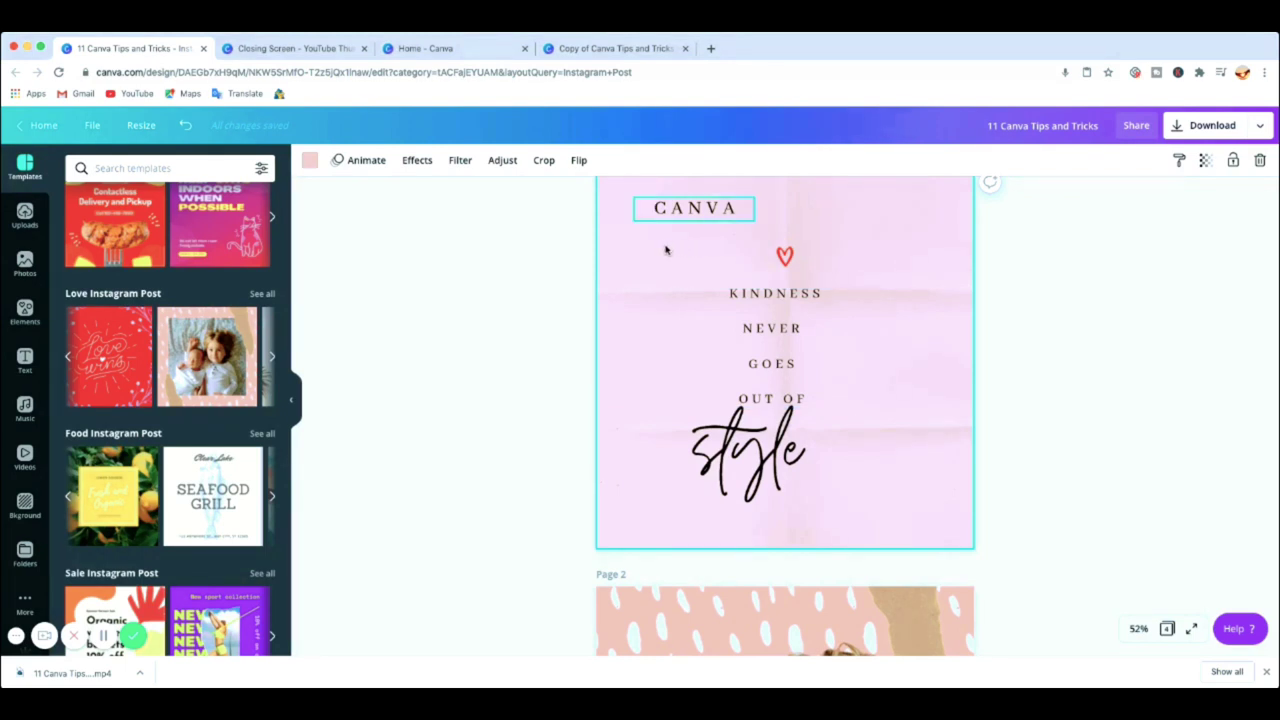
pyautogui.moveTo(661, 251); pyautogui.dragTo(870, 512)
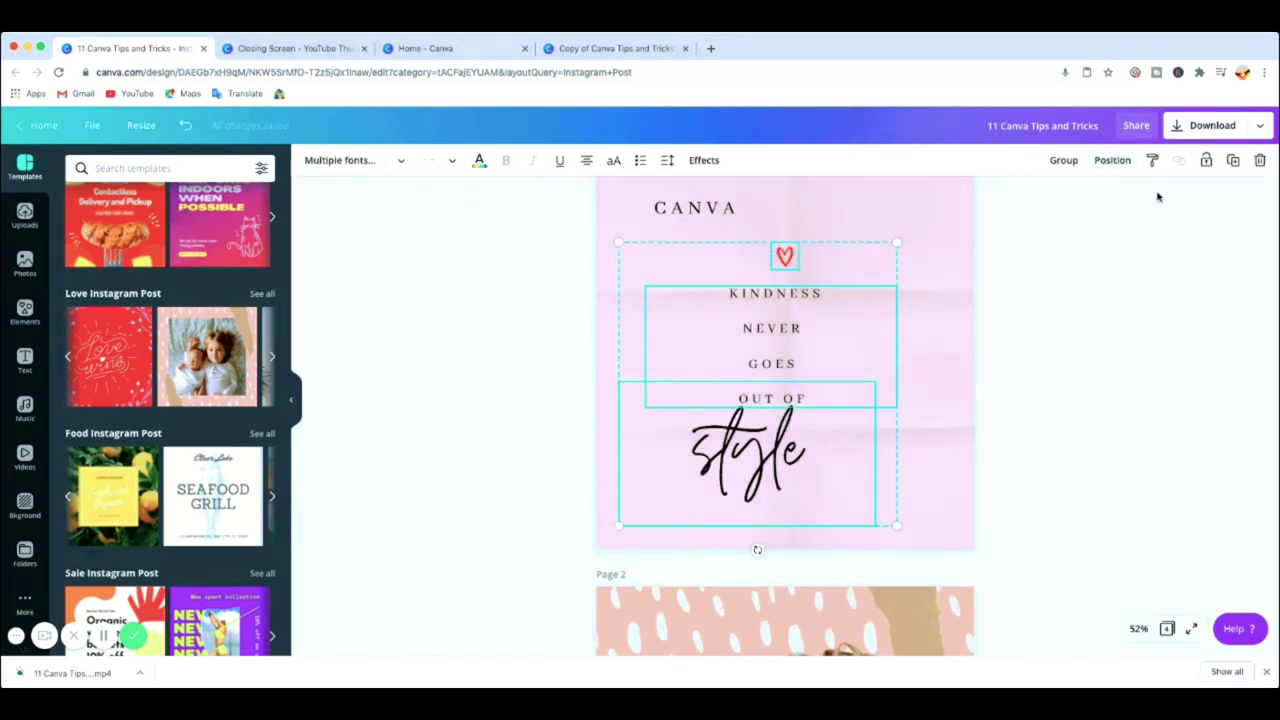
pyautogui.click(1207, 165)
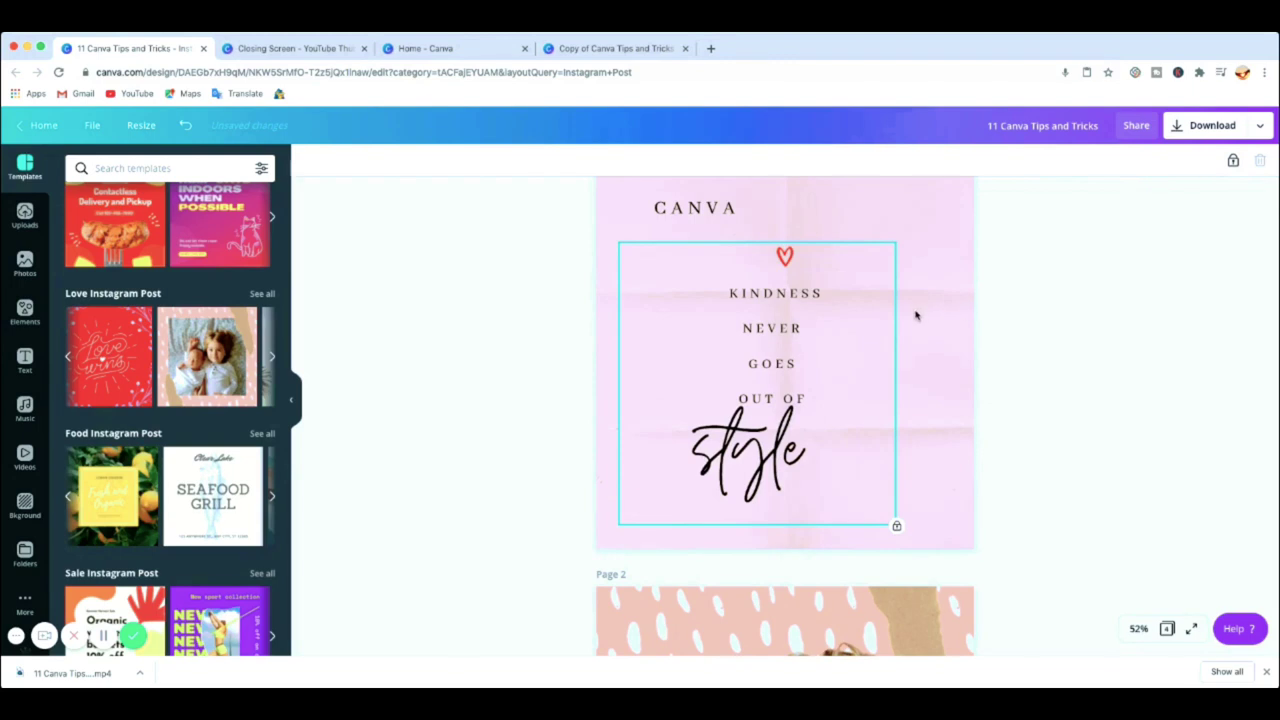
# Move the unlocked CANVA text slightly right and down.
pyautogui.moveTo(710, 208); pyautogui.dragTo(715, 213)
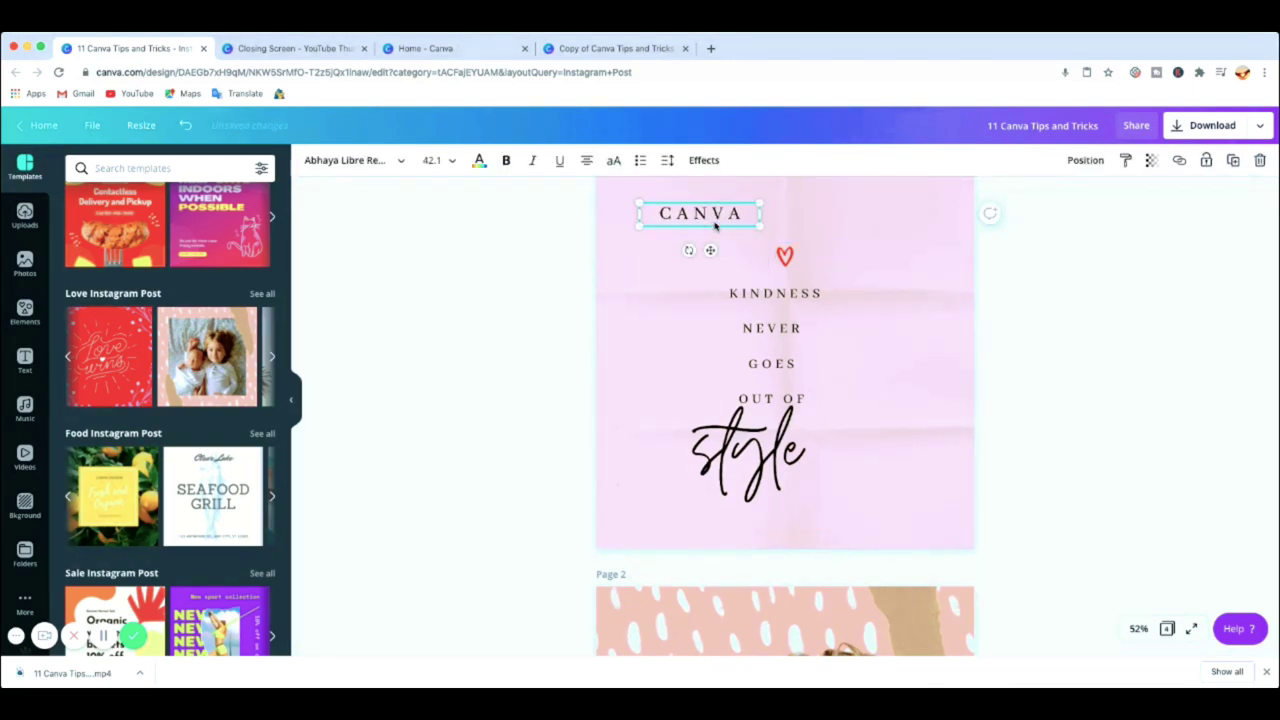
pyautogui.click(834, 401)
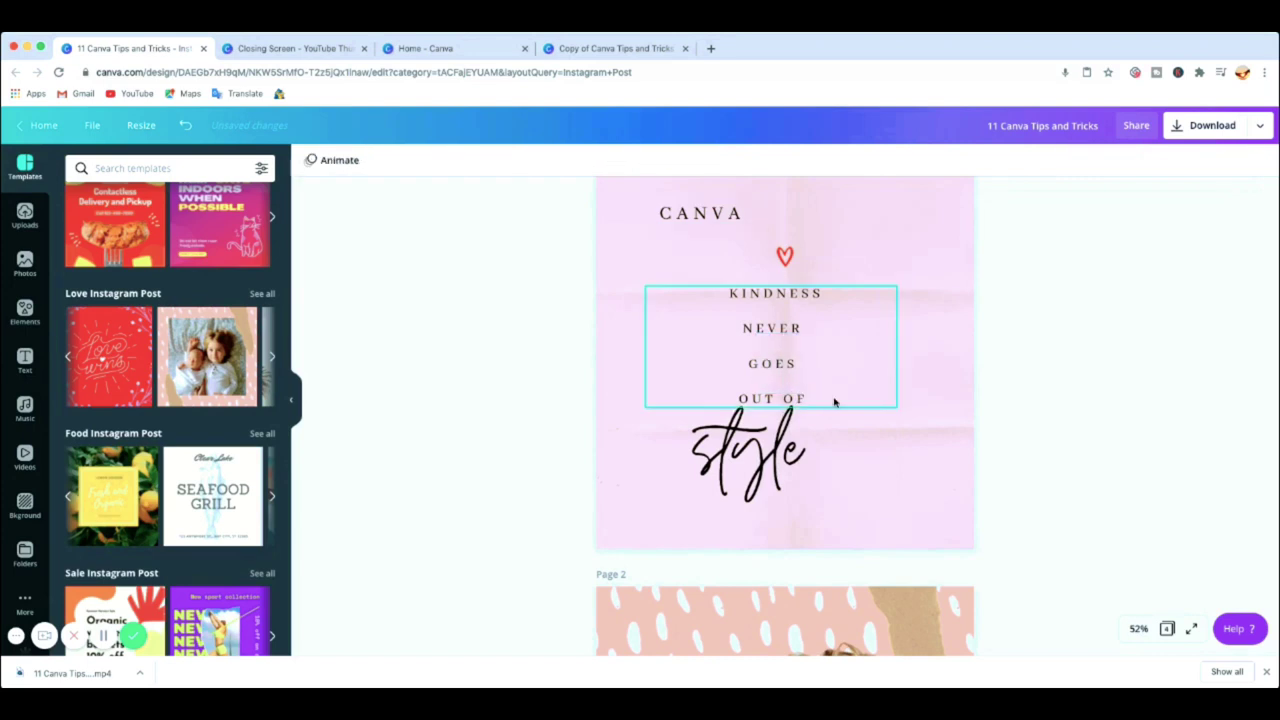
pyautogui.click(963, 408)
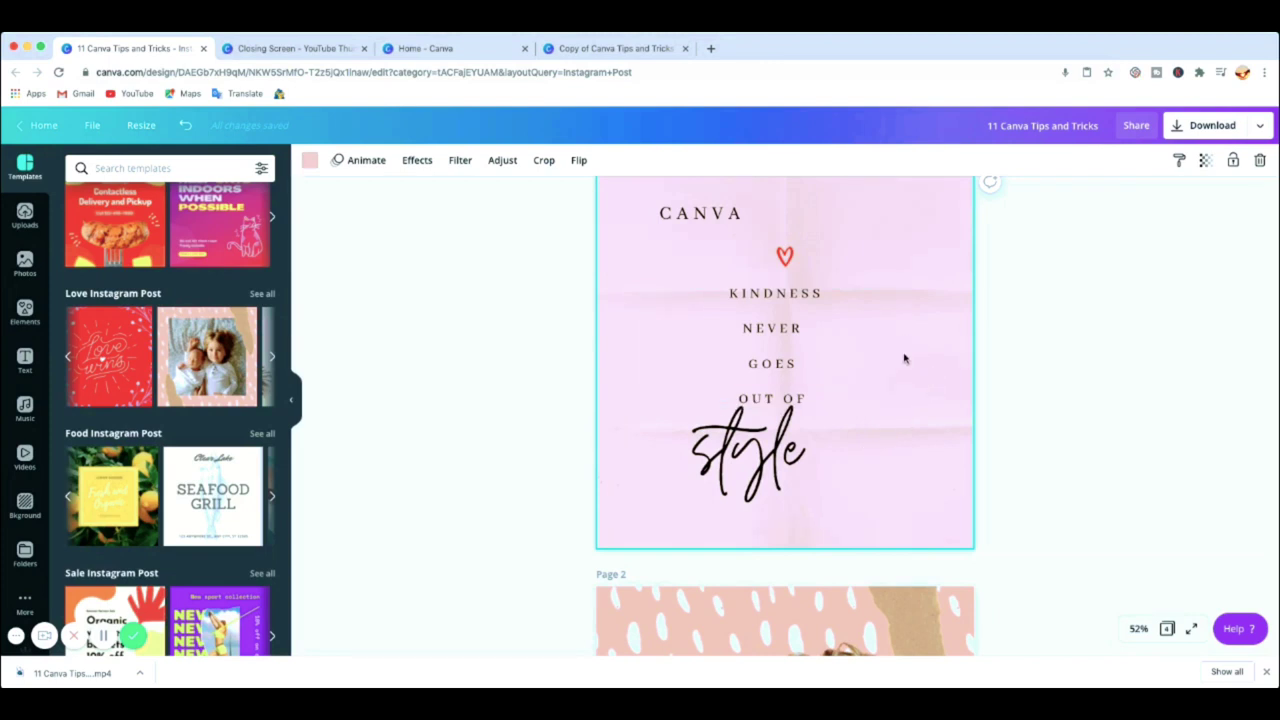
# Try to select the locked quote elements as a group and move the "KINDNESS NEVER GOES OUT OF" text.
pyautogui.scroll(1, 869, 278)
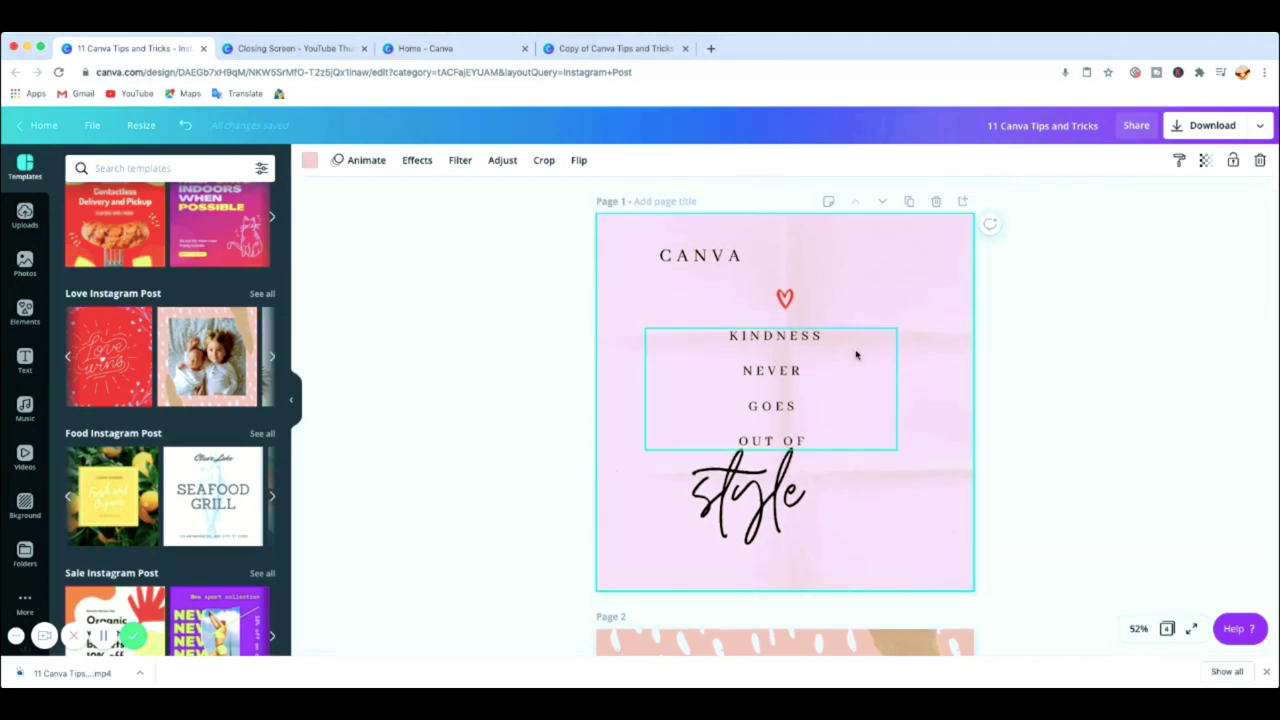
pyautogui.scroll(-1, 878, 342)
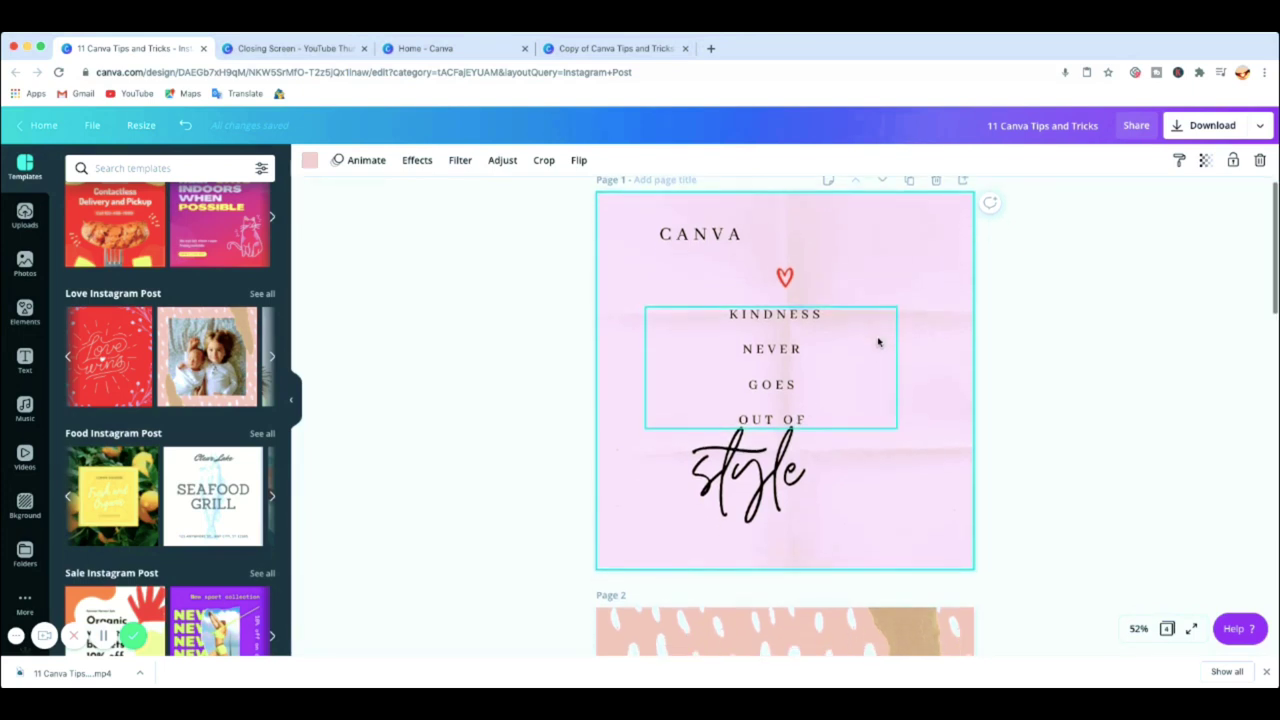
pyautogui.scroll(1, 884, 350)
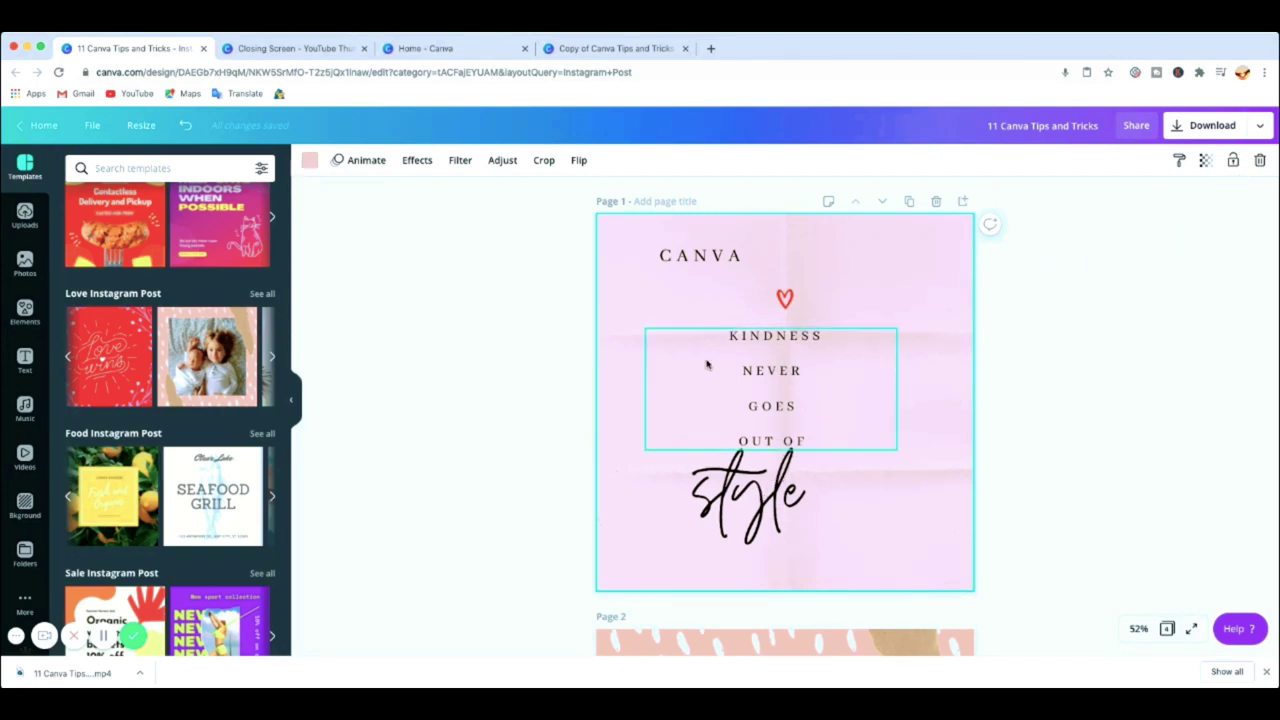
pyautogui.moveTo(681, 306); pyautogui.dragTo(866, 556)
pyautogui.click(1069, 411)
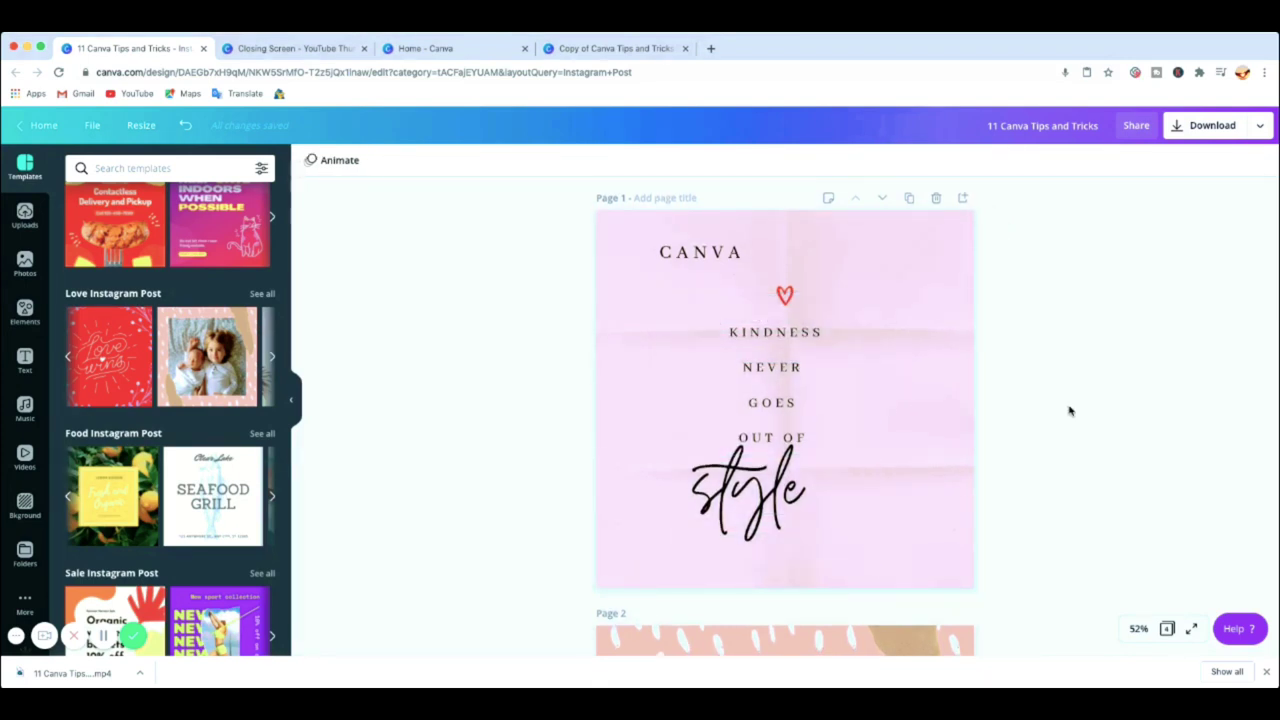
pyautogui.click(723, 294)
pyautogui.moveTo(787, 351); pyautogui.dragTo(770, 360)
pyautogui.click(692, 289)
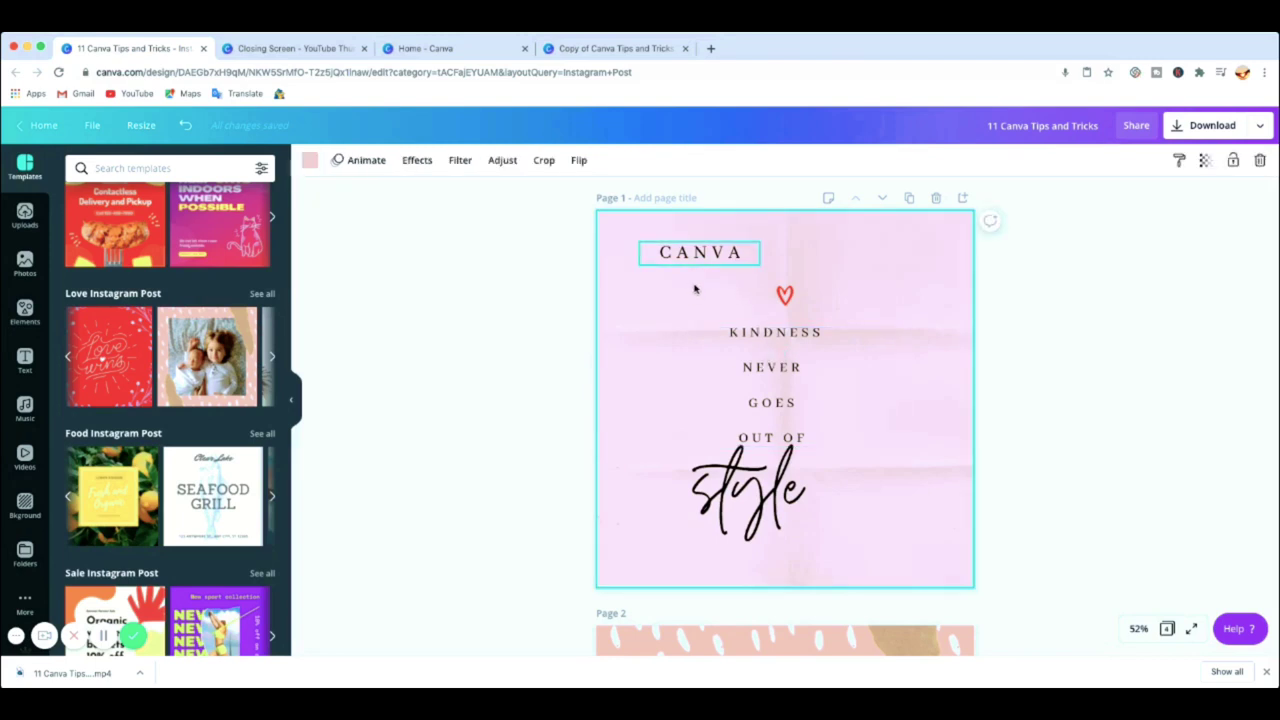
pyautogui.click(775, 355)
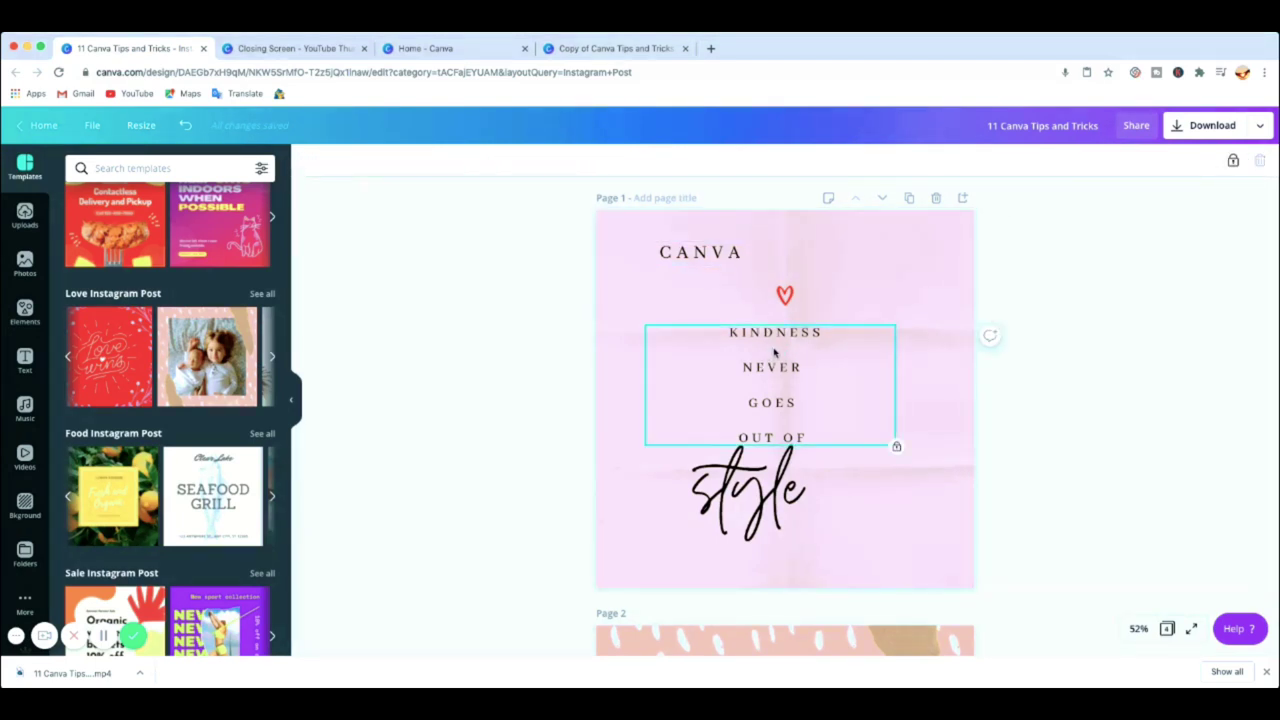
# Unlock the "KINDNESS NEVER GOES OUT OF" text and the word "style" on page 1.
pyautogui.click(1233, 160)
pyautogui.click(745, 487)
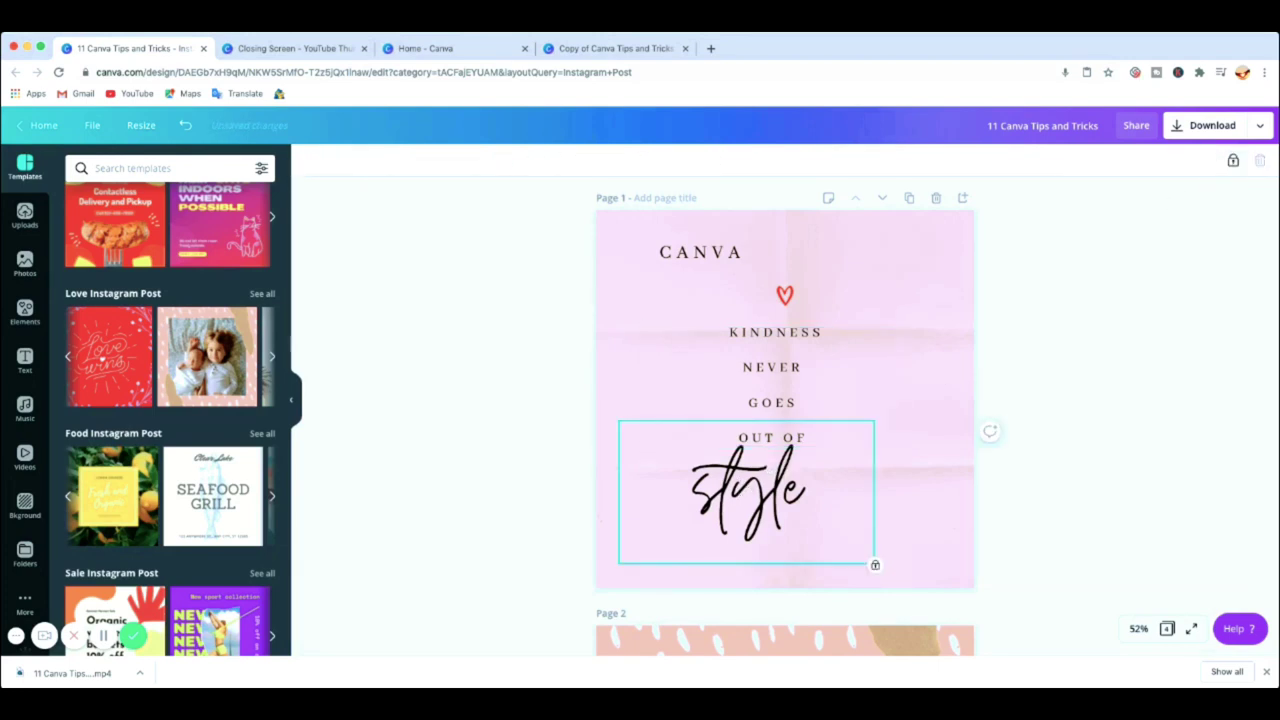
pyautogui.click(1233, 160)
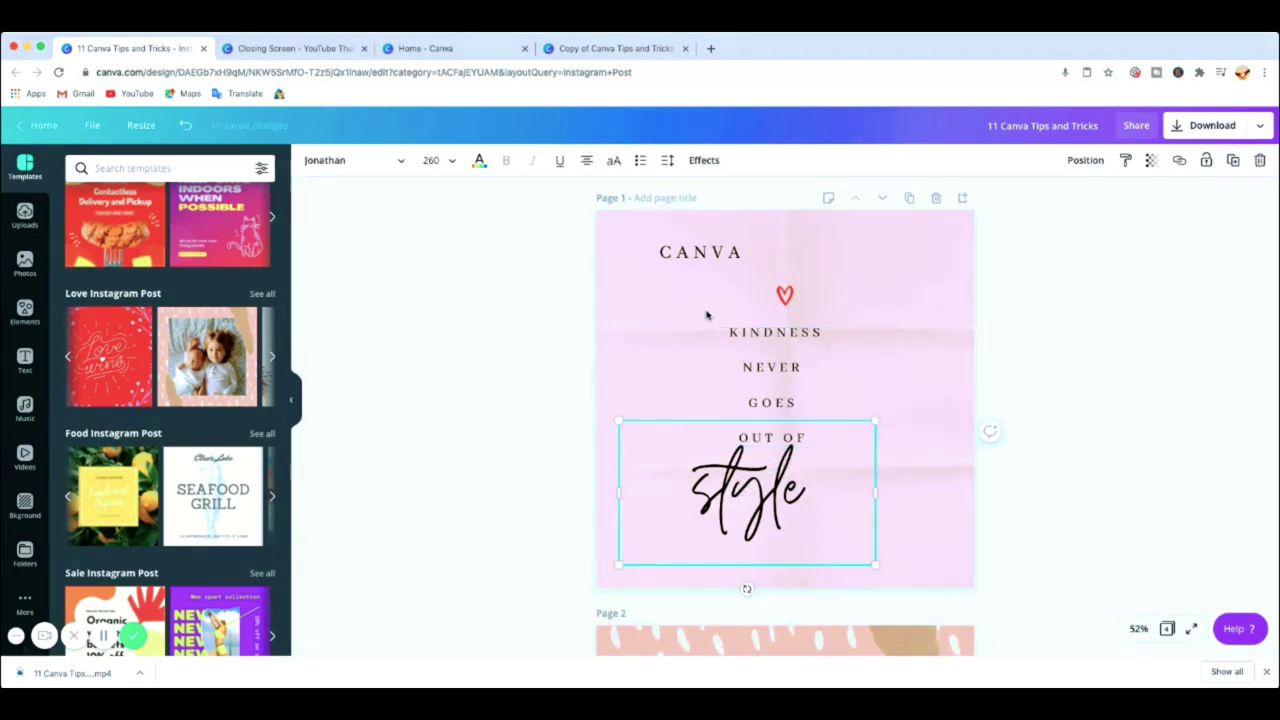
pyautogui.click(740, 314)
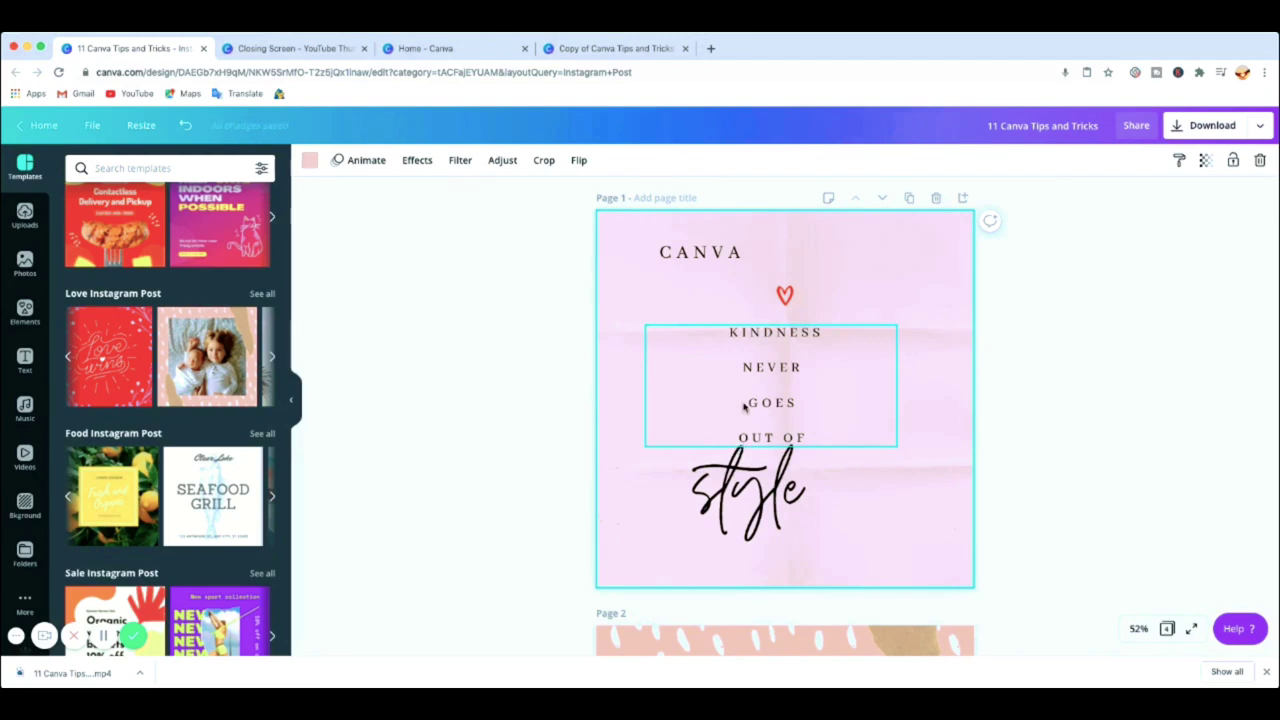
# Move the unlocked word "style" slightly down and left on the page.
pyautogui.click(770, 491)
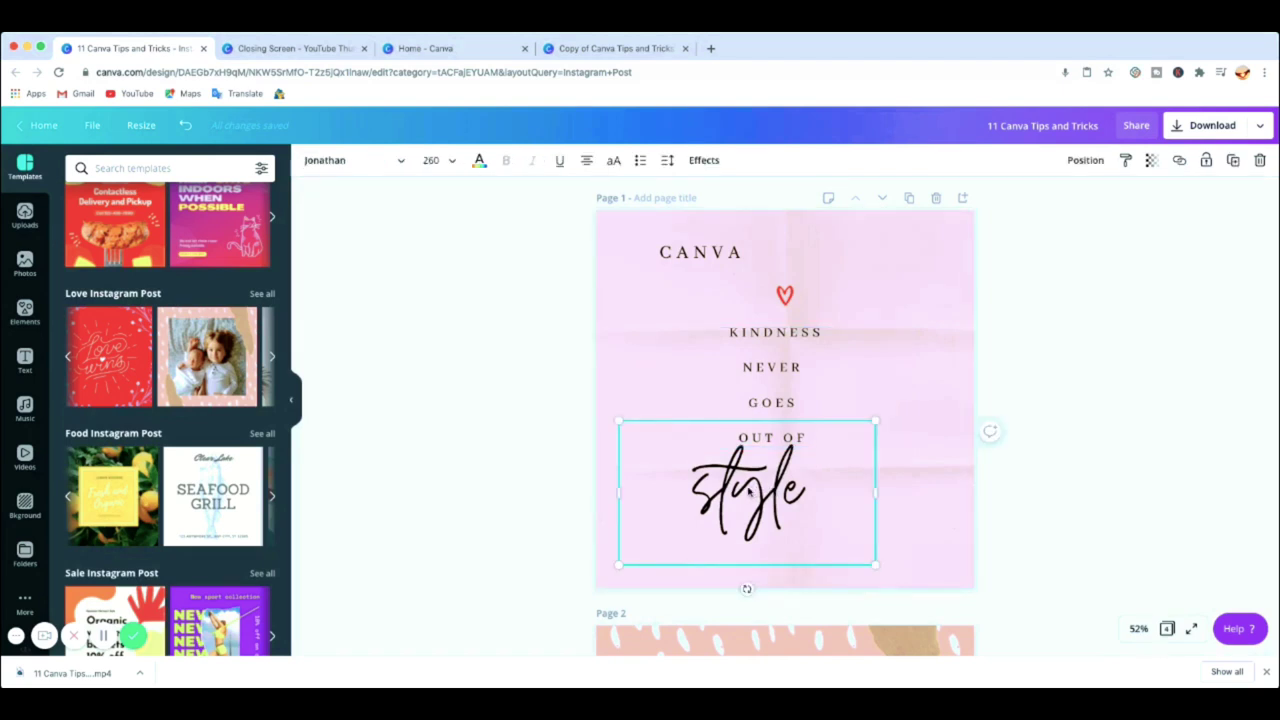
pyautogui.moveTo(753, 489); pyautogui.dragTo(757, 495)
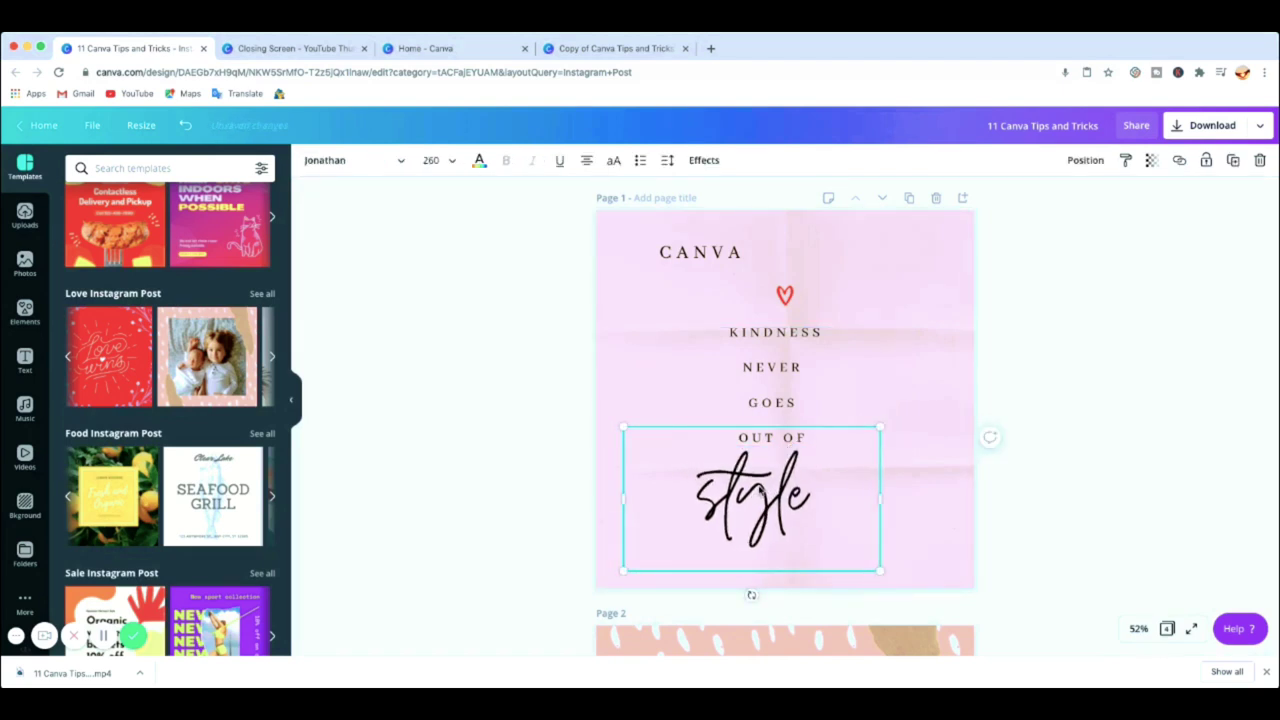
pyautogui.moveTo(760, 490); pyautogui.dragTo(737, 504)
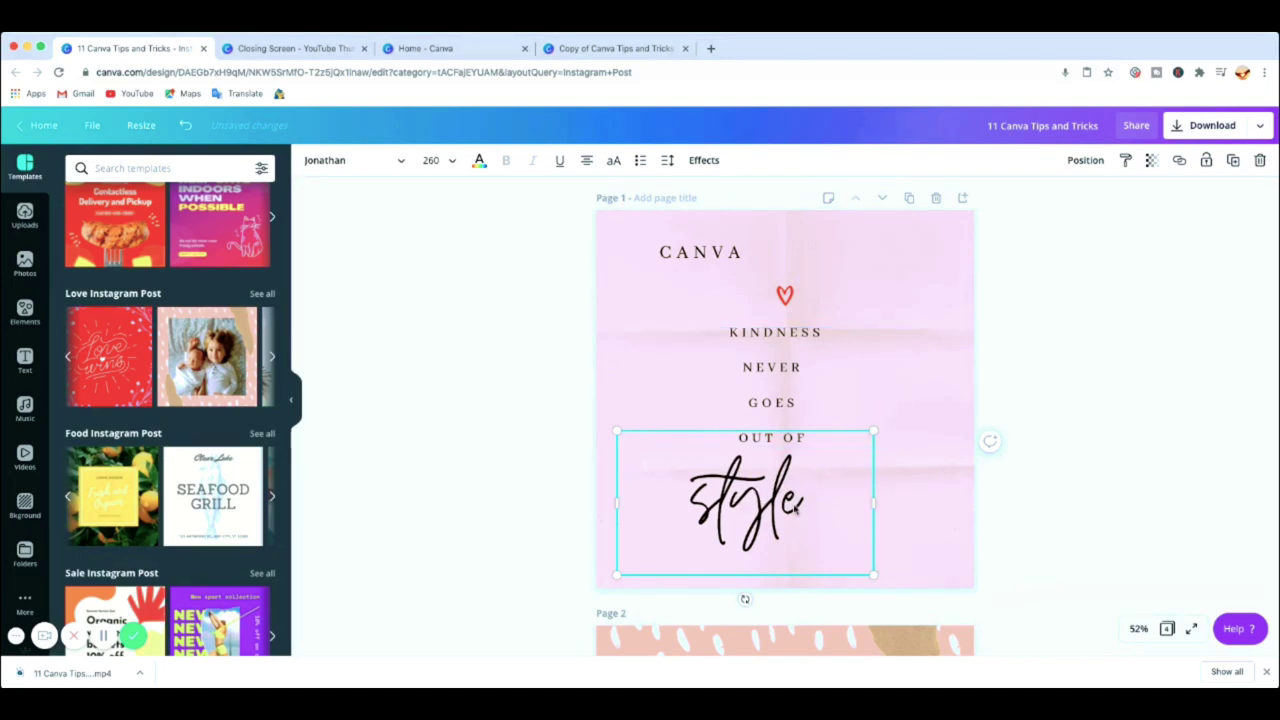
# Align the word "style" to the right of the page and finally to the left.
pyautogui.click(1085, 161)
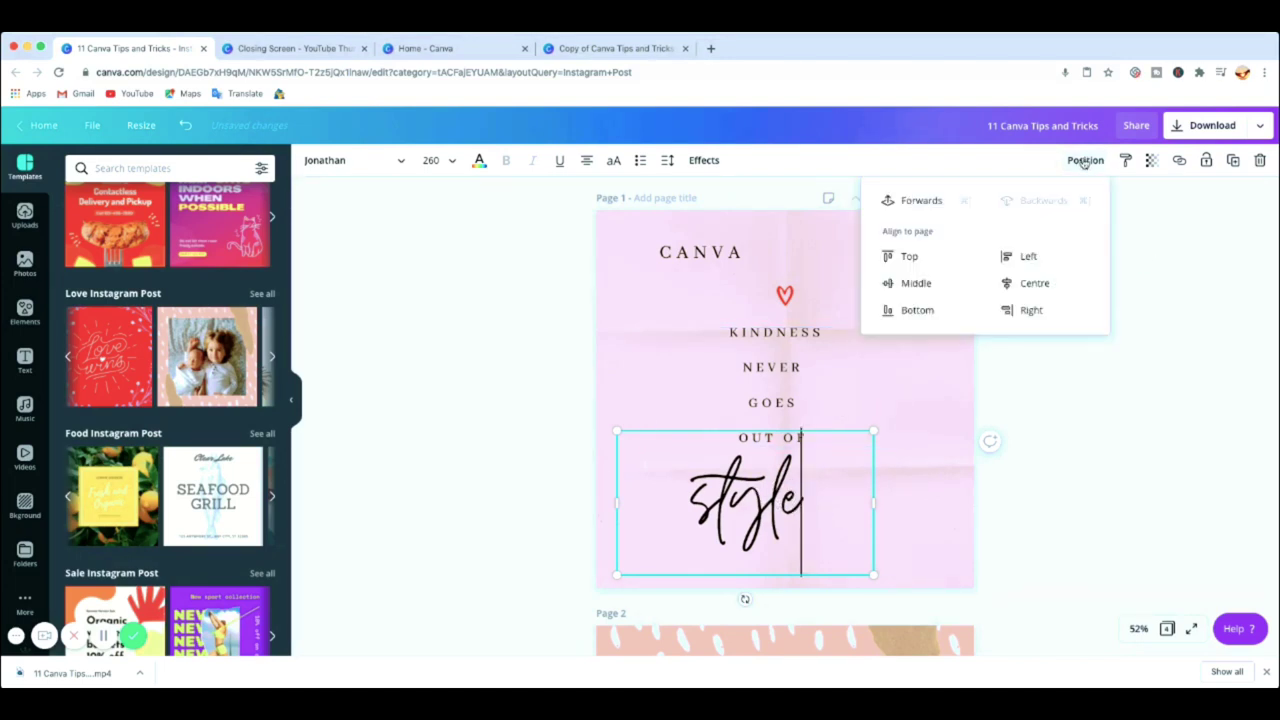
pyautogui.click(1033, 311)
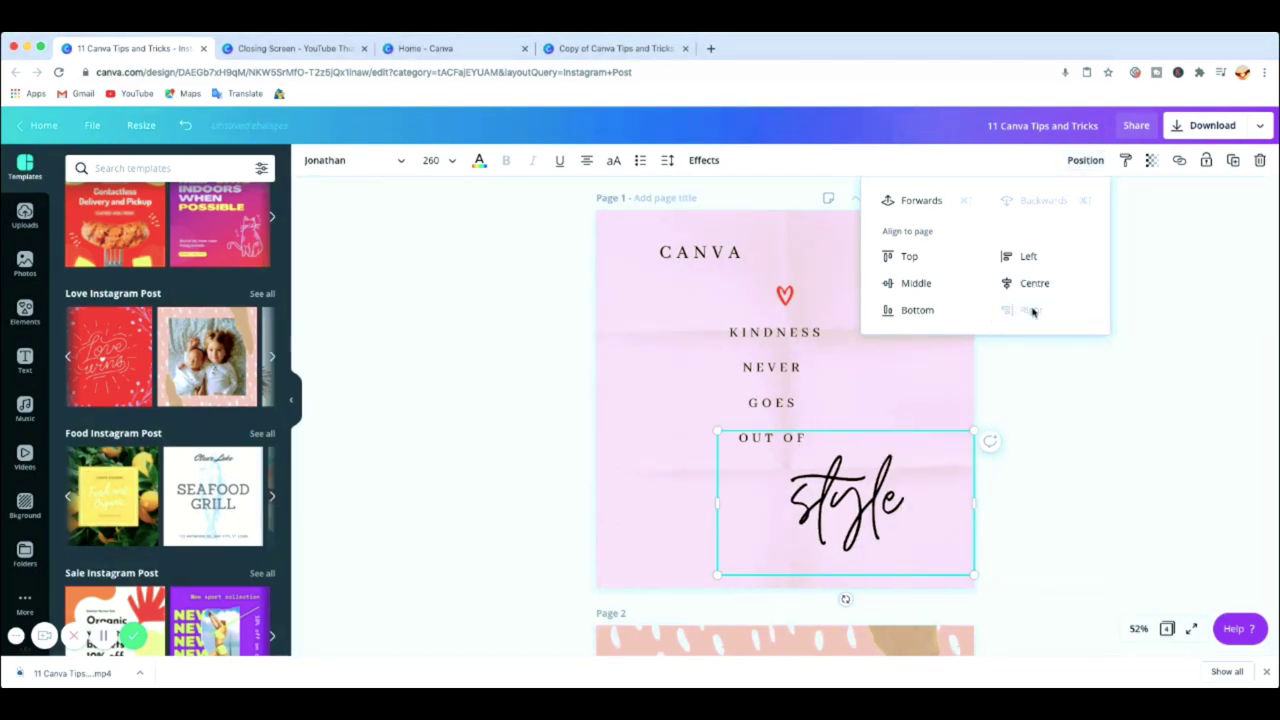
pyautogui.click(1025, 258)
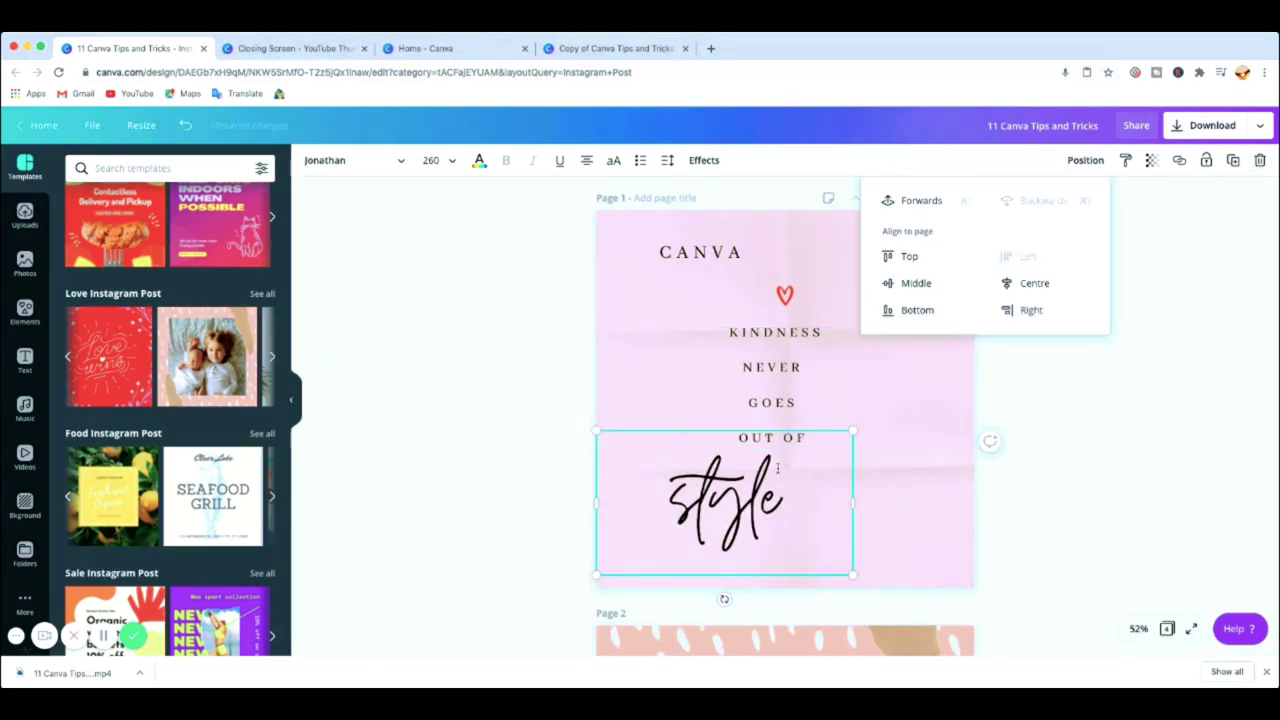
pyautogui.click(940, 440)
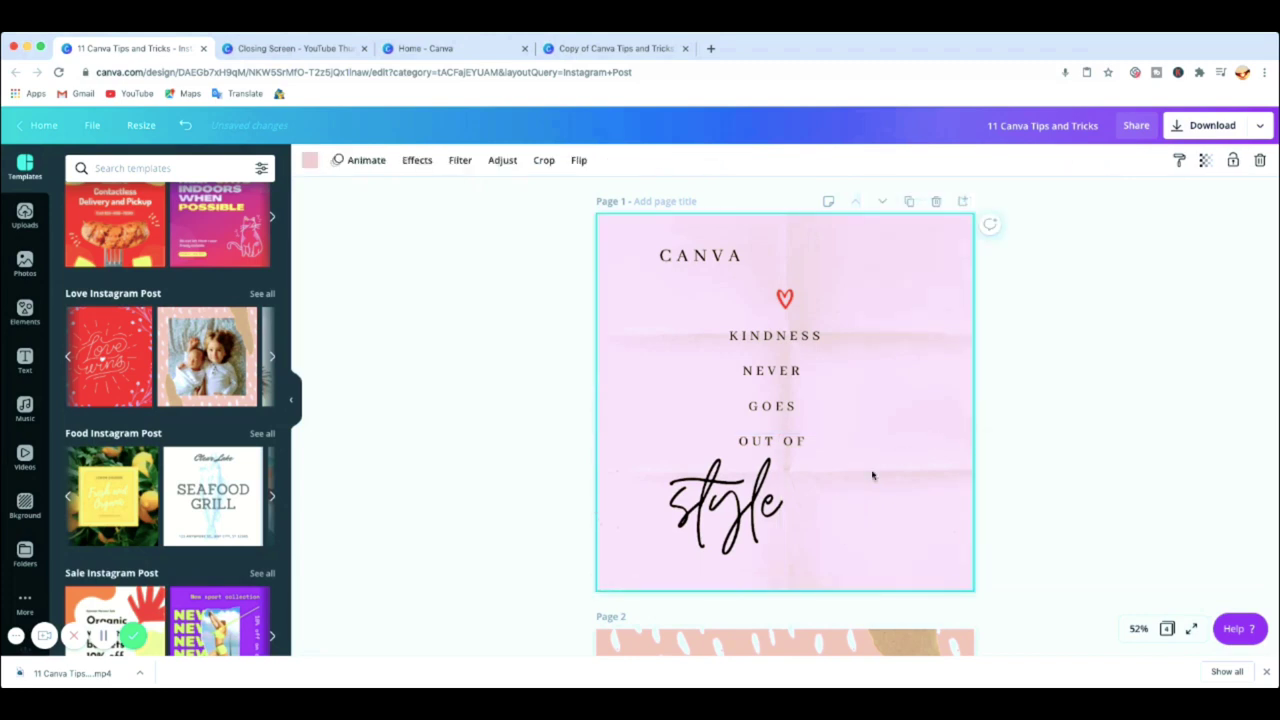
# Move the word "style" to the horizontal centre of the page, just below "OUT OF".
pyautogui.click(768, 497)
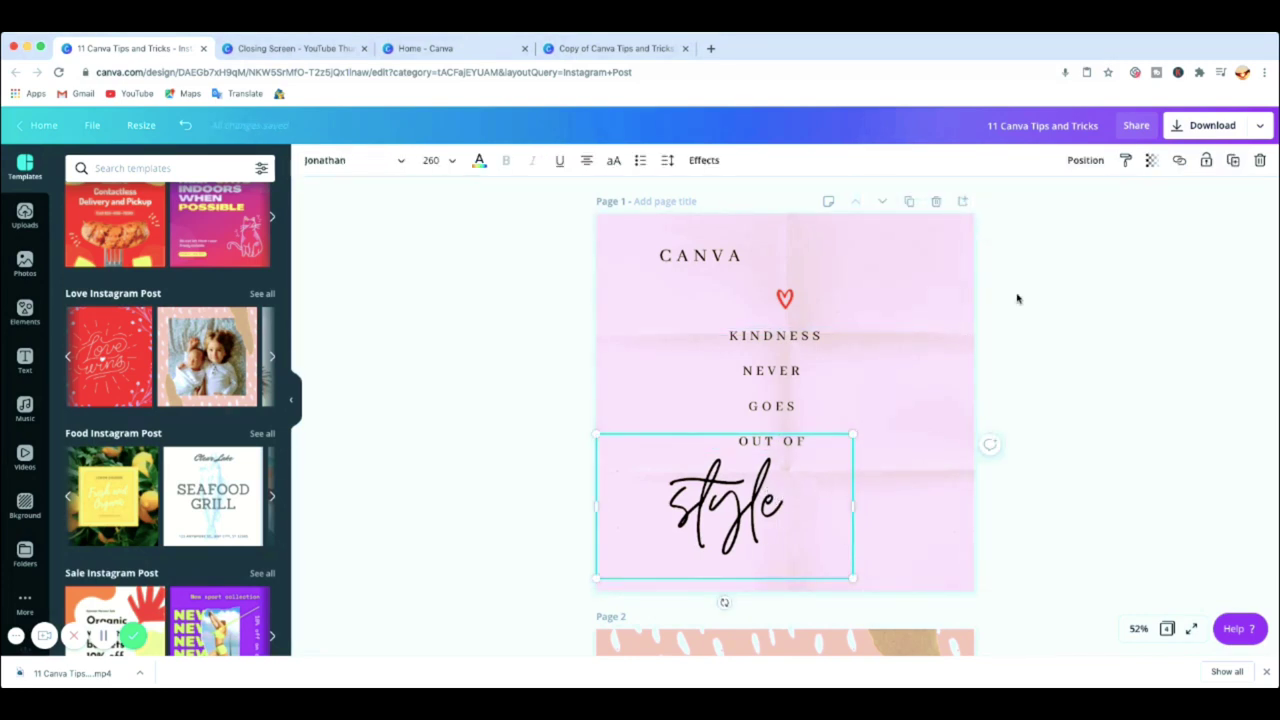
pyautogui.scroll(-3, 921, 347)
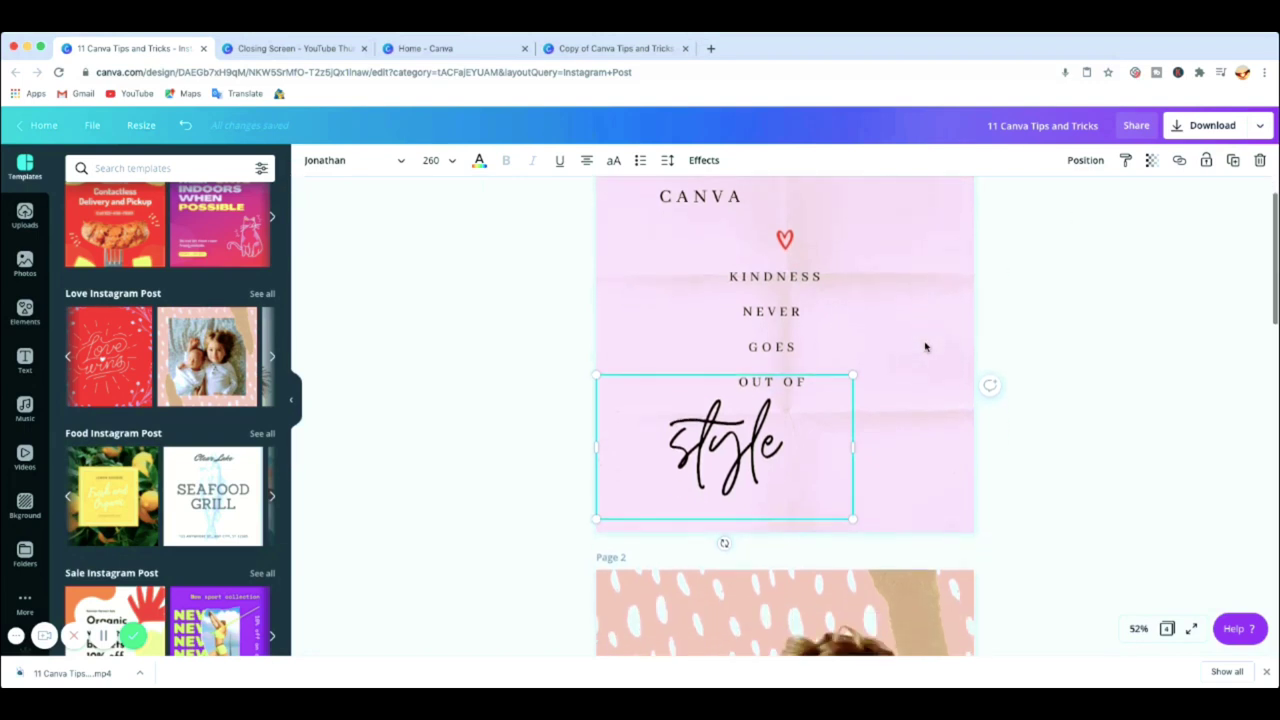
pyautogui.click(914, 413)
pyautogui.moveTo(745, 400); pyautogui.dragTo(788, 392)
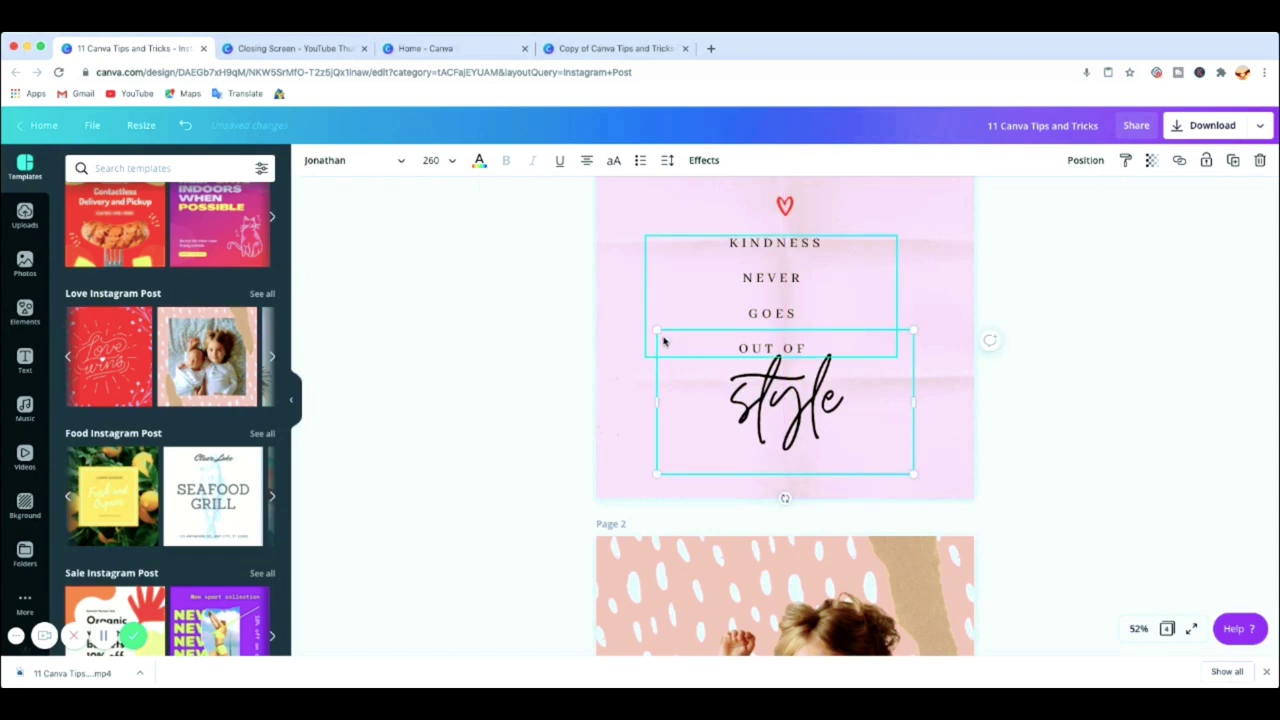
pyautogui.click(952, 400)
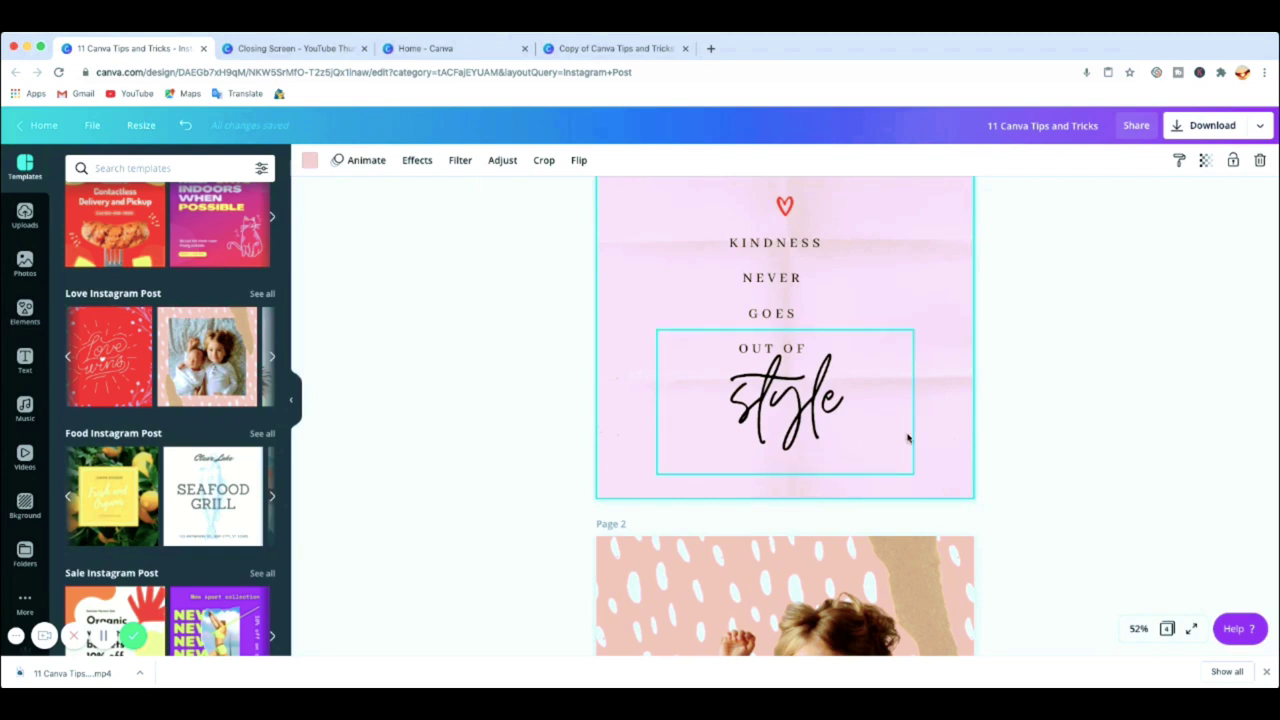
# Select the CANVA text, the "KINDNESS NEVER GOES OUT OF" text and the word "style" together and group them.
pyautogui.scroll(1, 935, 438)
pyautogui.scroll(2, 935, 438)
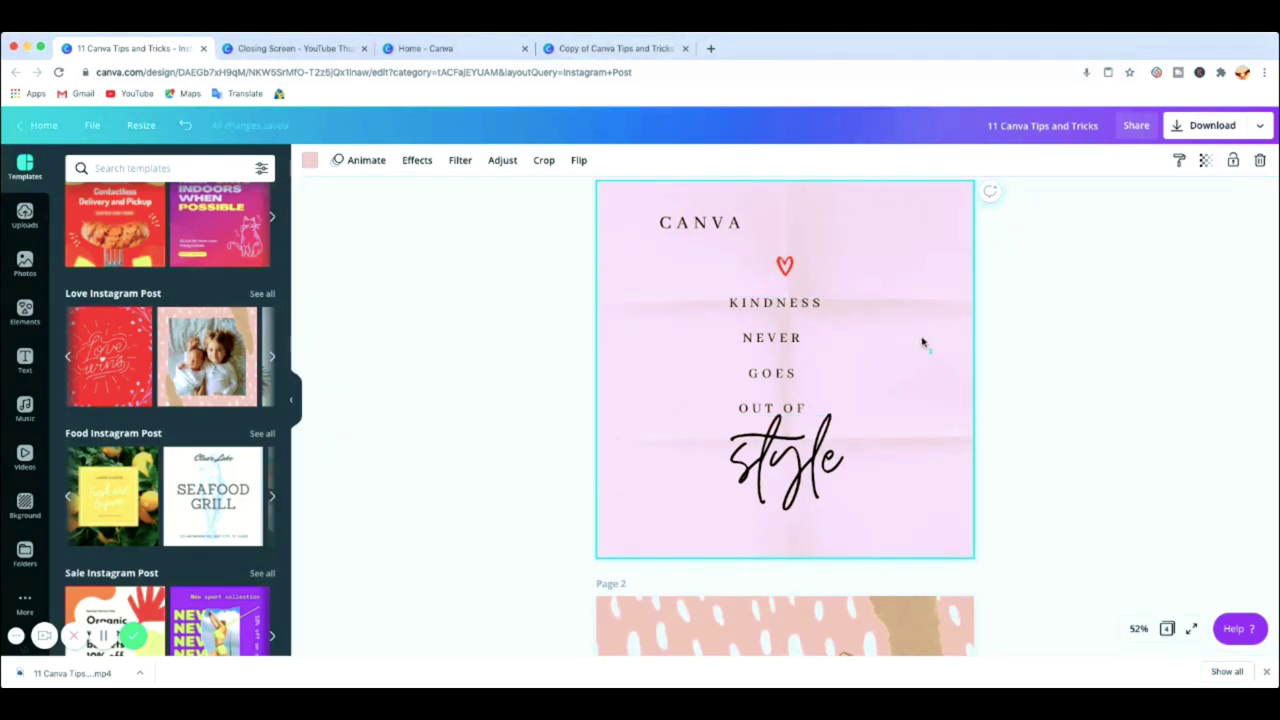
pyautogui.press('Escape')
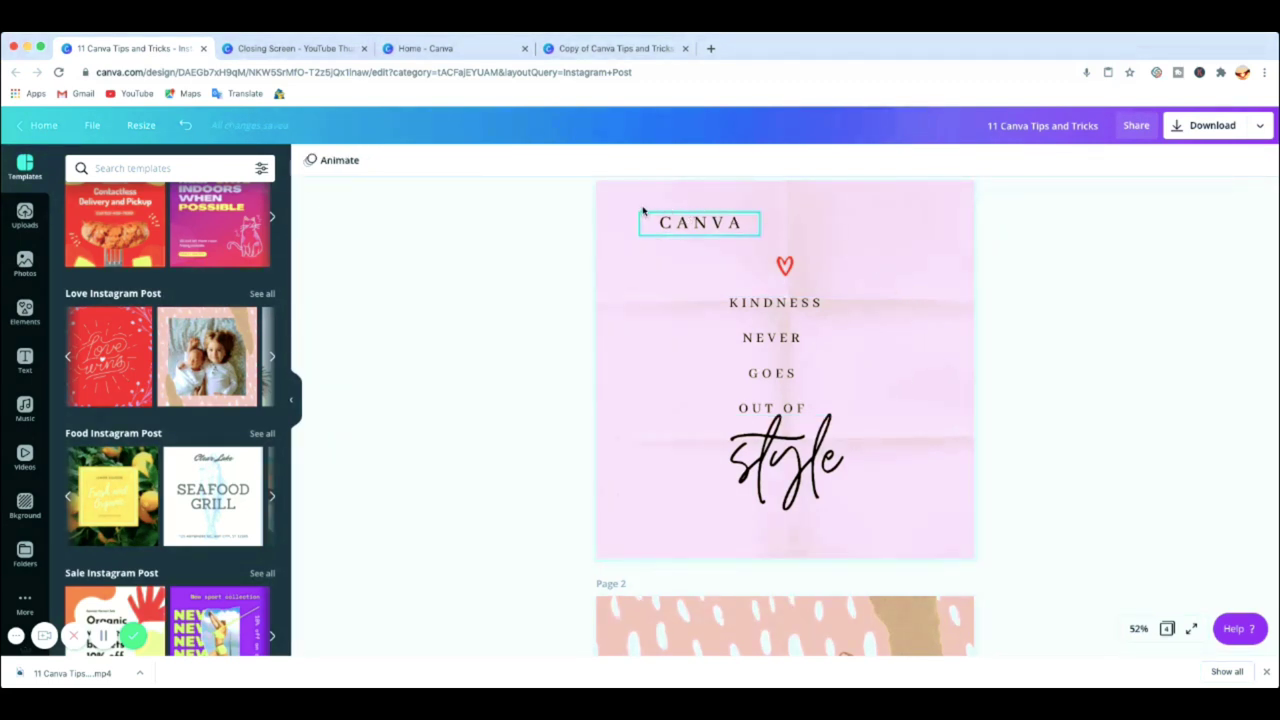
pyautogui.moveTo(634, 209); pyautogui.dragTo(950, 545)
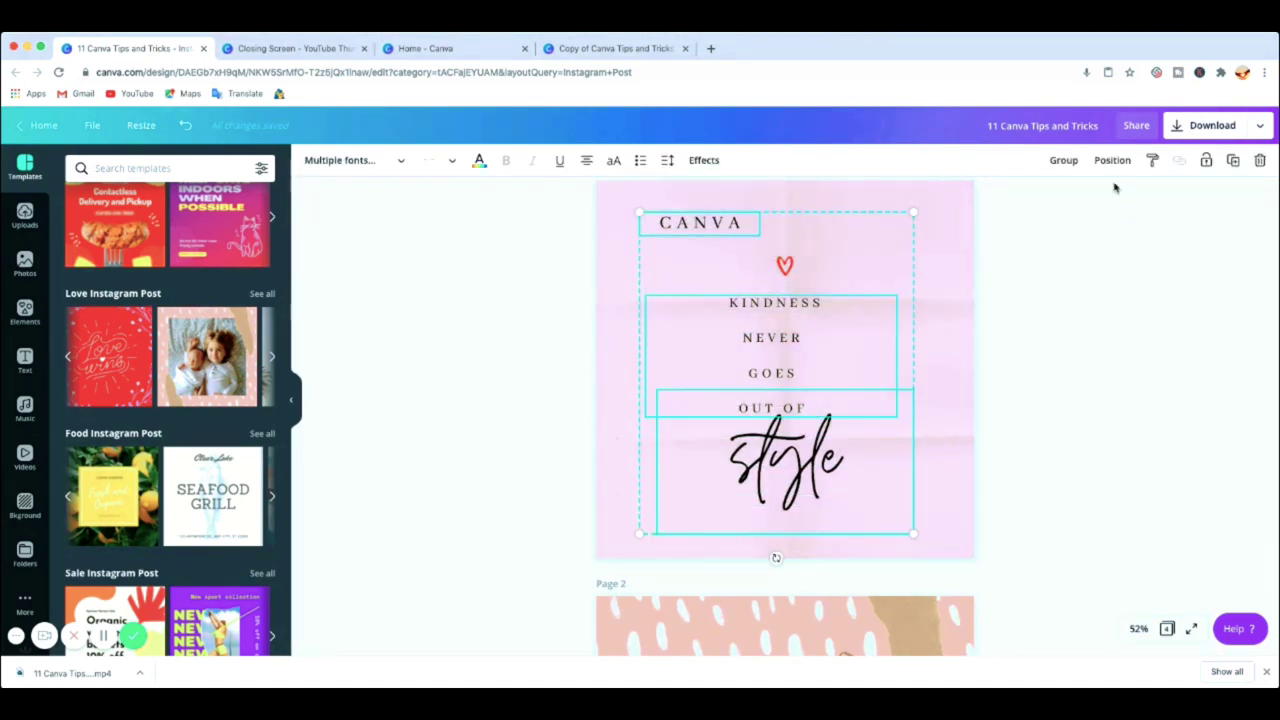
pyautogui.click(1064, 160)
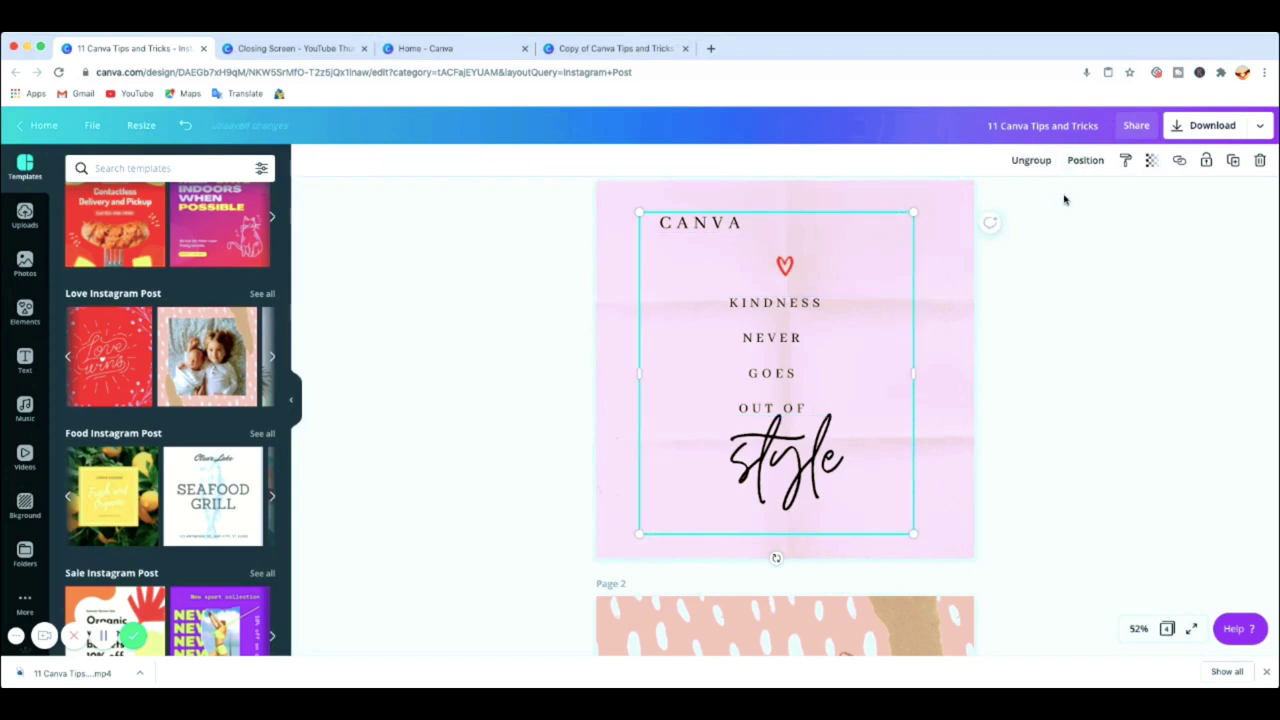
# Move the grouped texts slightly up and right, and delete and retype the letter "l" in "style" within the group.
pyautogui.moveTo(836, 309); pyautogui.dragTo(829, 302)
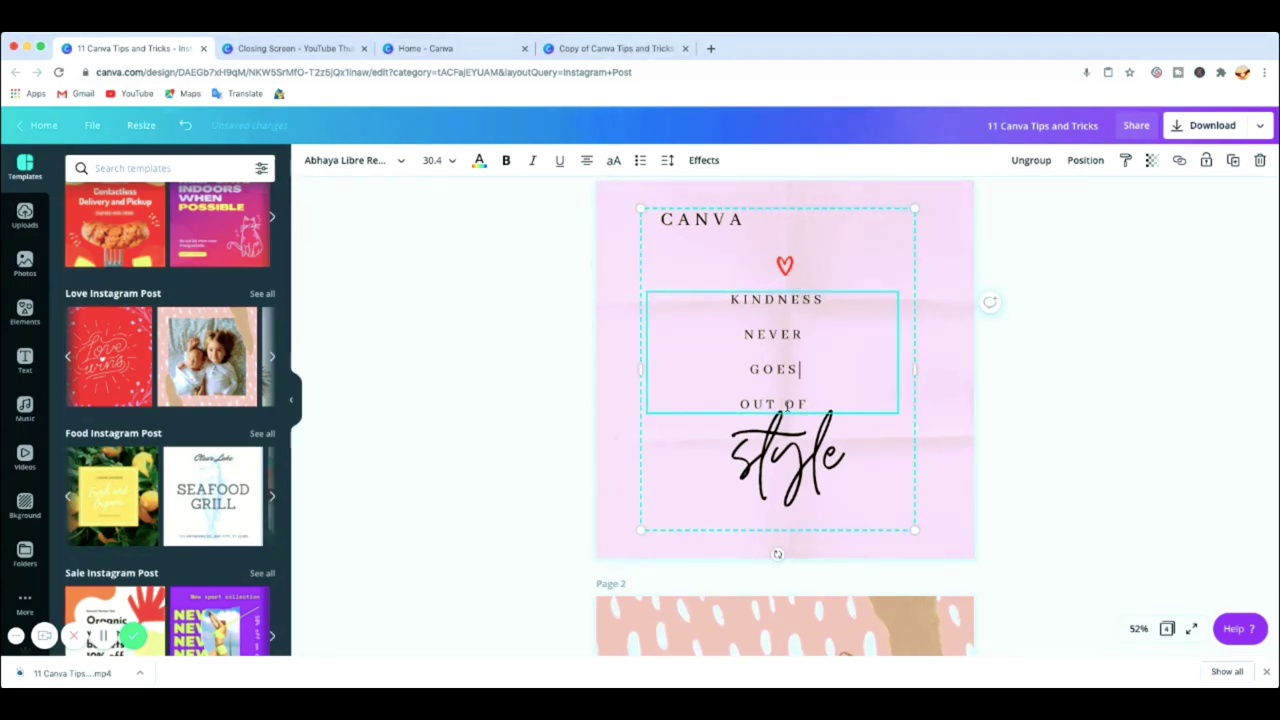
pyautogui.click(851, 457)
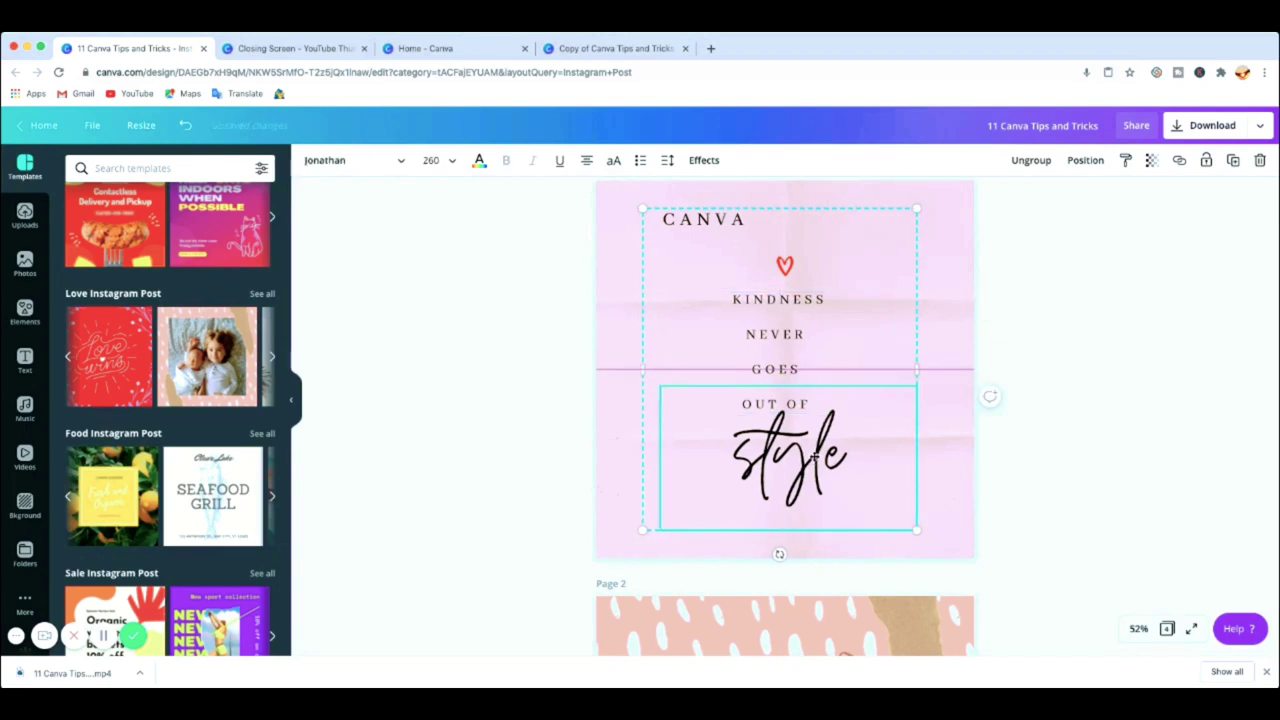
pyautogui.click(832, 452)
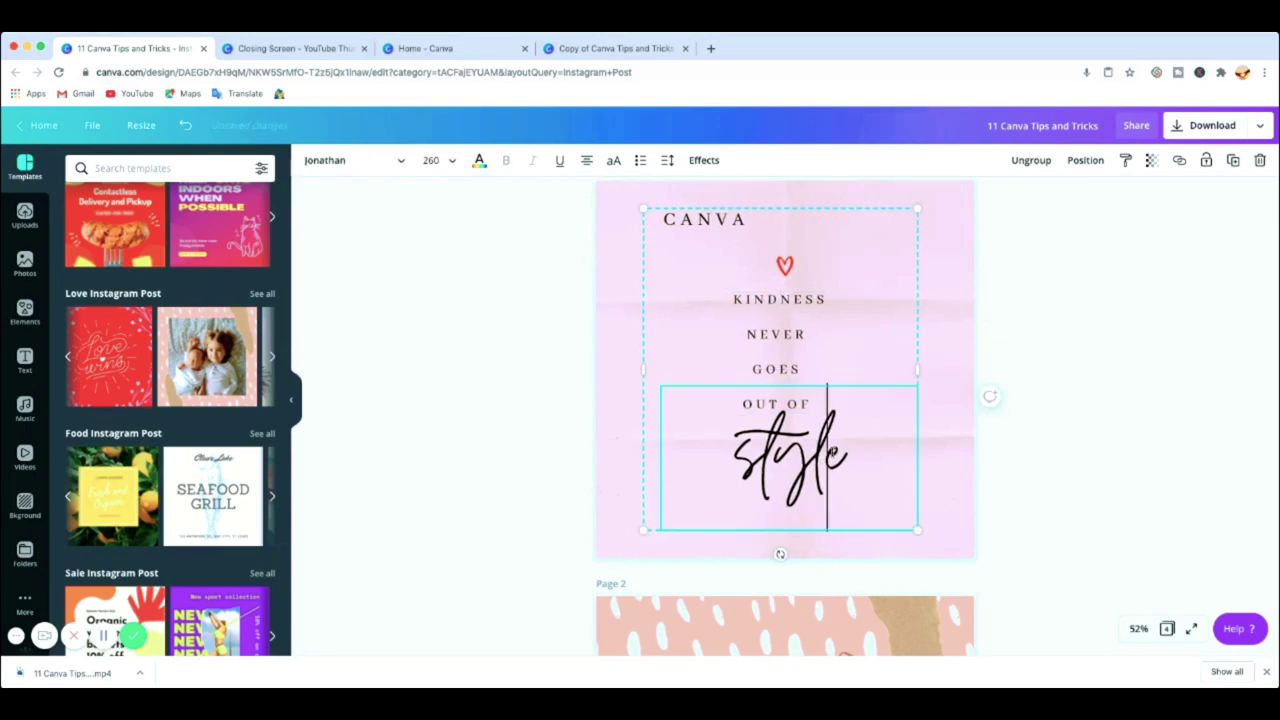
pyautogui.press('BackSpace')
pyautogui.write('l')
pyautogui.click(920, 340)
# Ungroup the three texts and move the word "style" on its own slightly down and right.
pyautogui.click(836, 352)
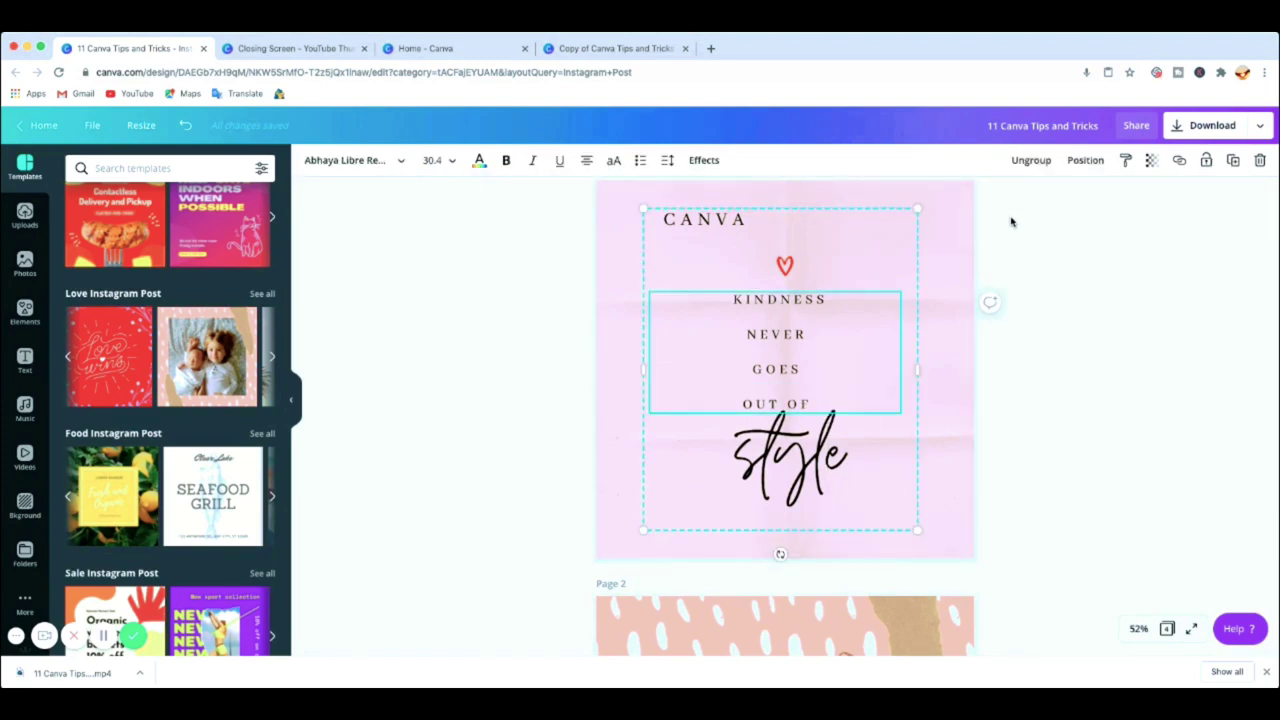
pyautogui.click(1032, 160)
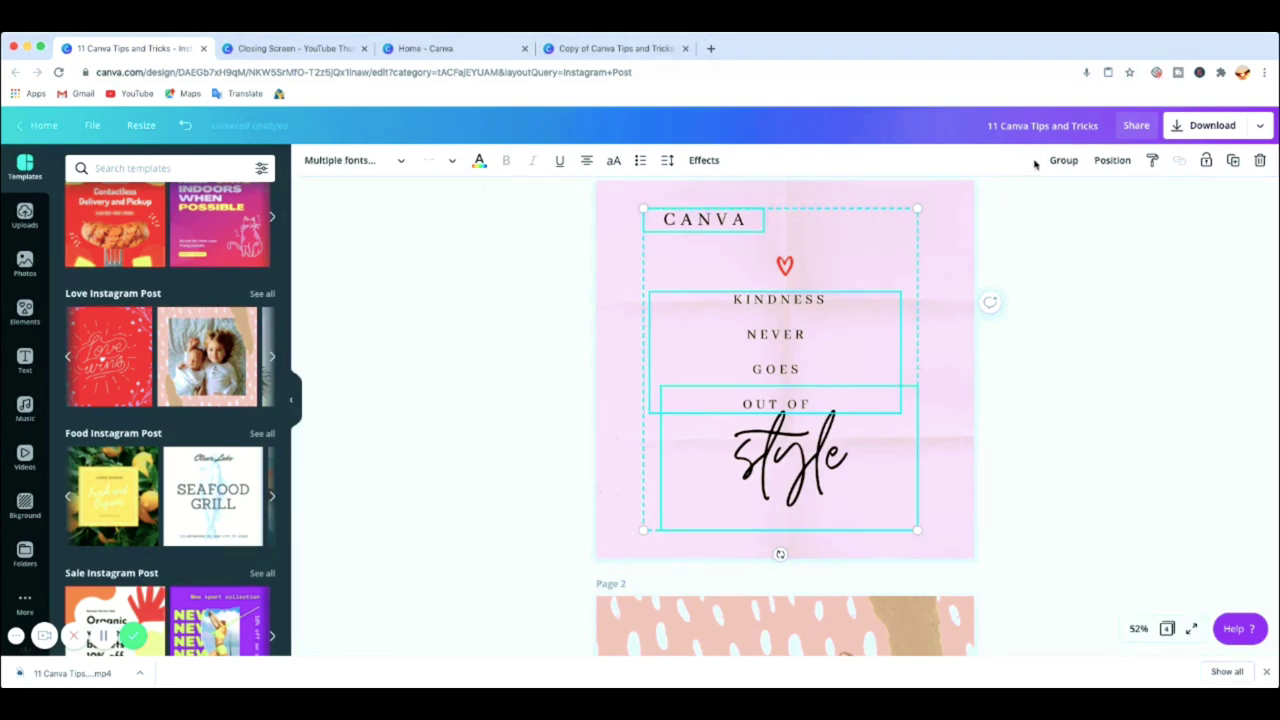
pyautogui.click(829, 455)
pyautogui.moveTo(829, 455); pyautogui.dragTo(846, 466)
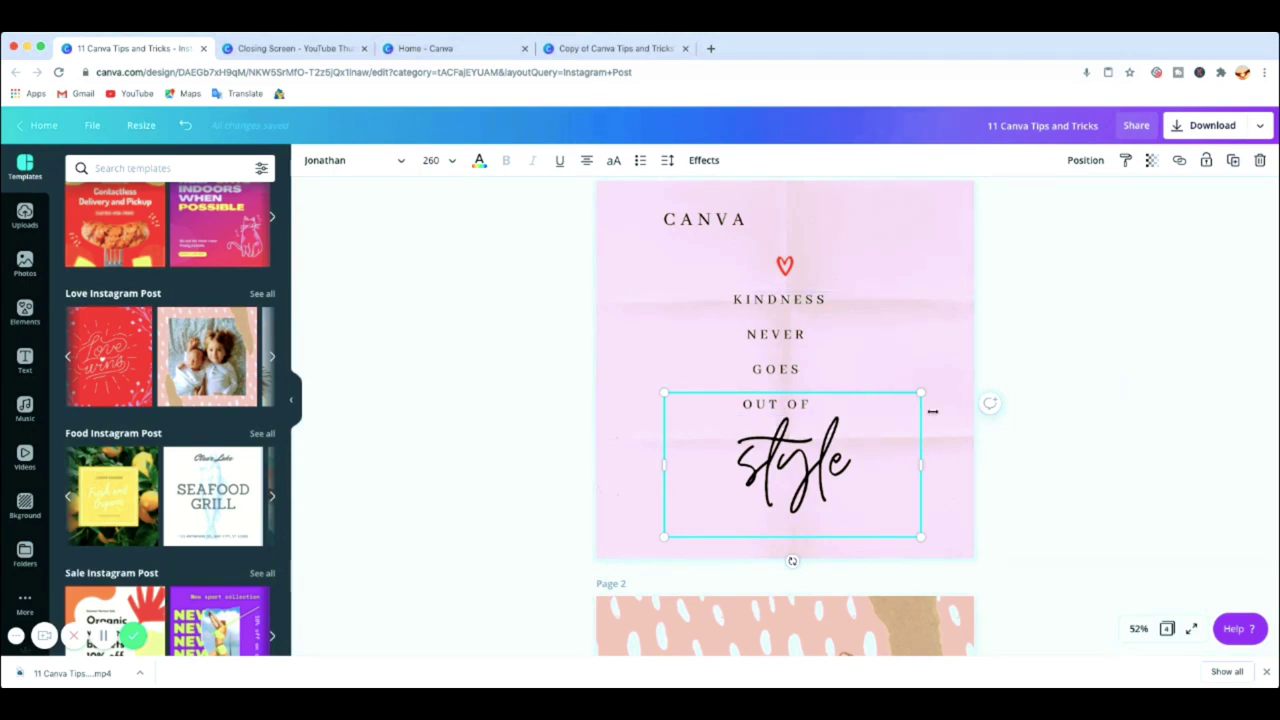
# On page 3, move the couple photo slightly left behind "Save the date" and select the turquoise frame.
pyautogui.scroll(-10, 943, 345)
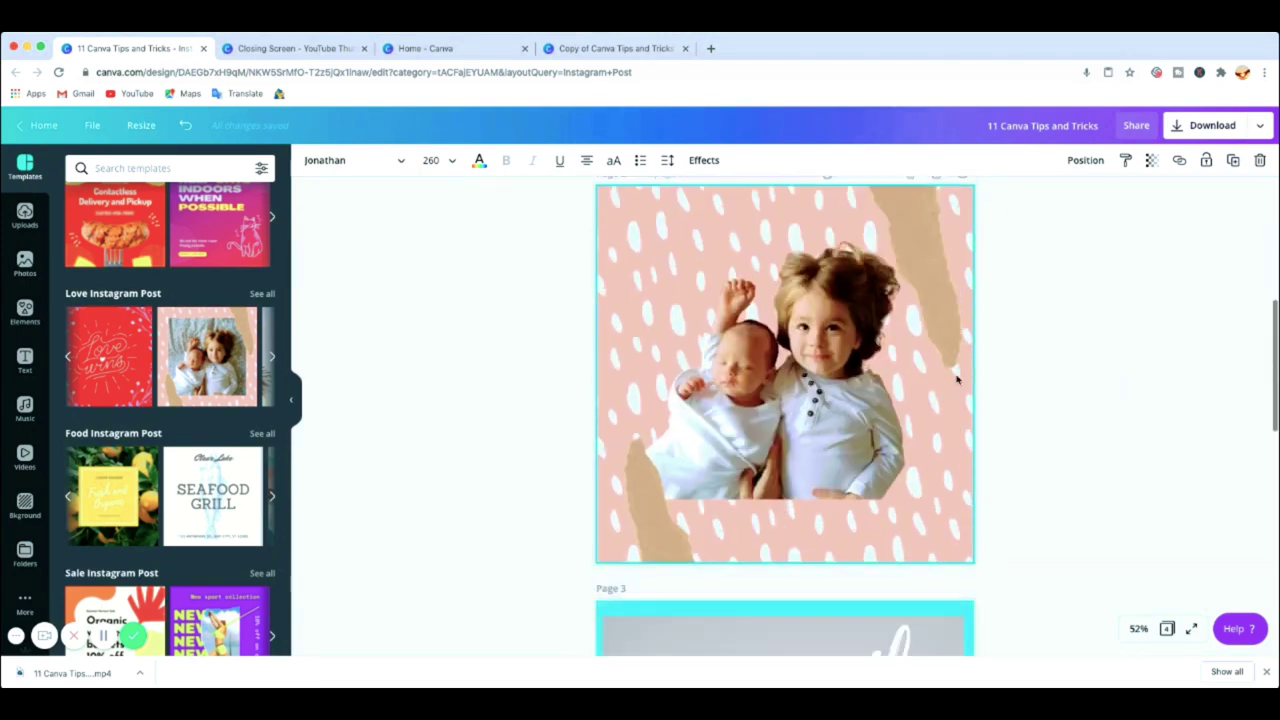
pyautogui.scroll(-2, 957, 381)
pyautogui.scroll(1, 906, 420)
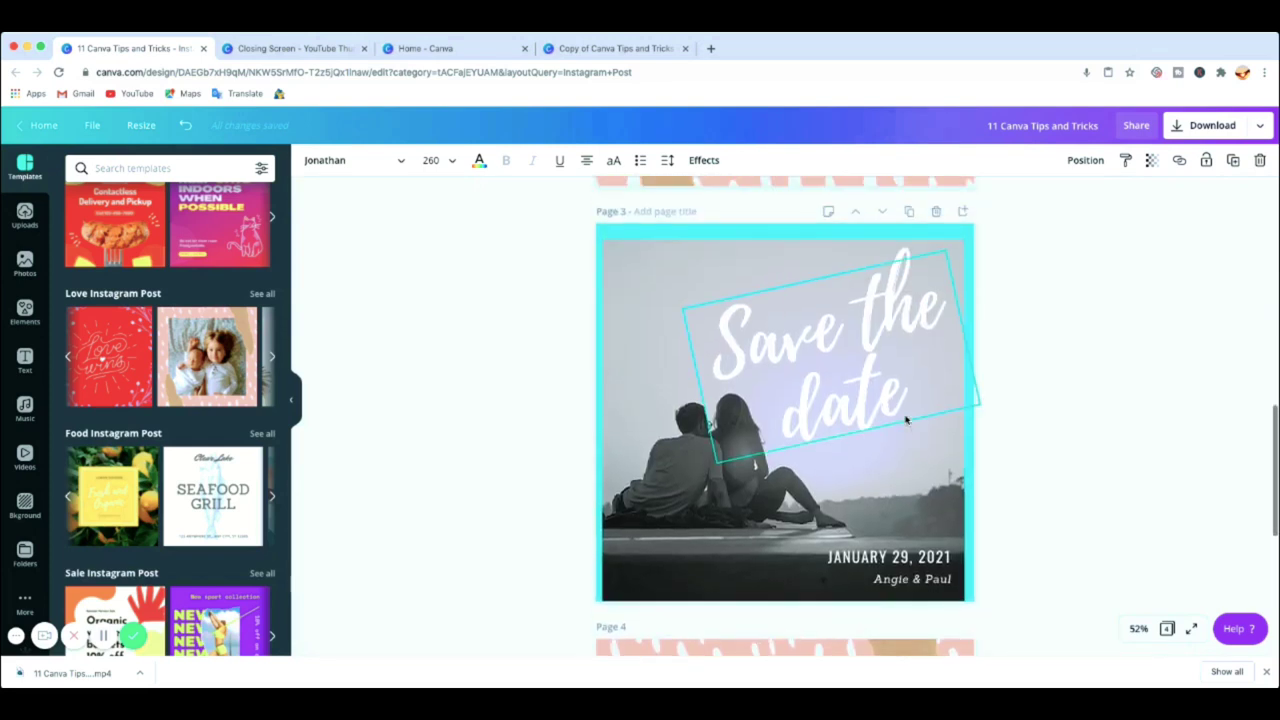
pyautogui.scroll(-1, 912, 405)
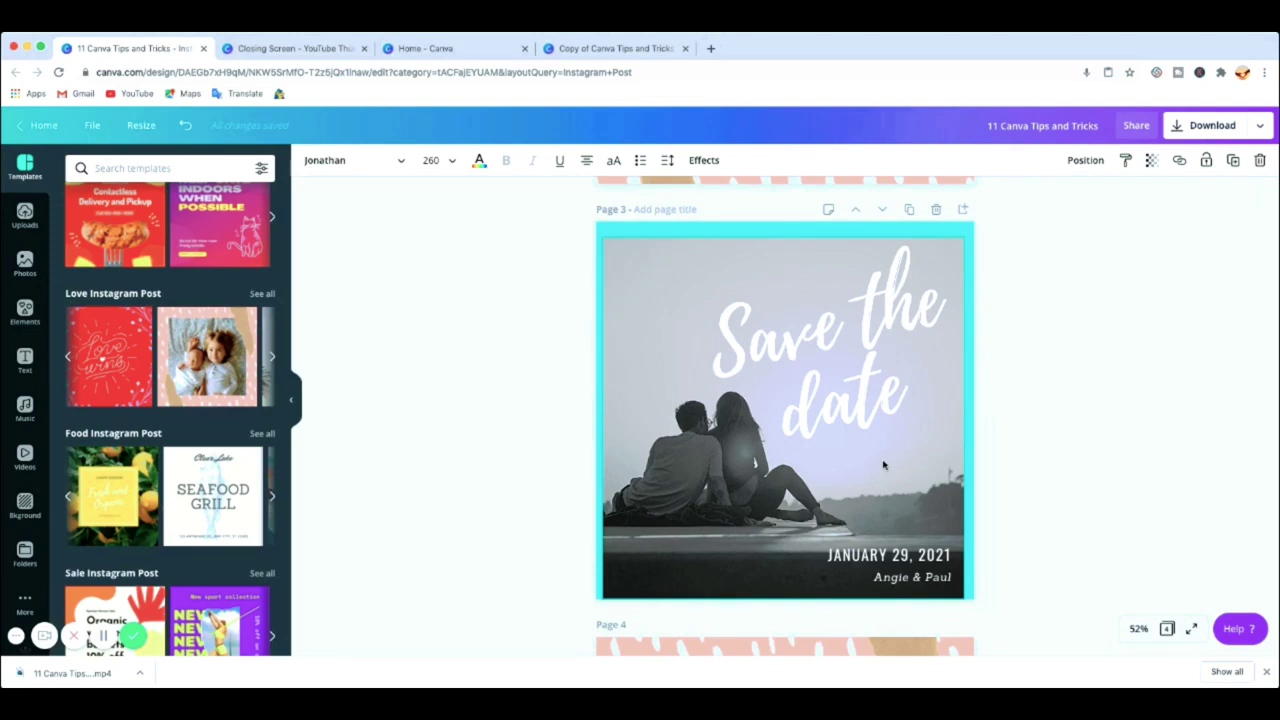
pyautogui.moveTo(883, 465); pyautogui.dragTo(876, 465)
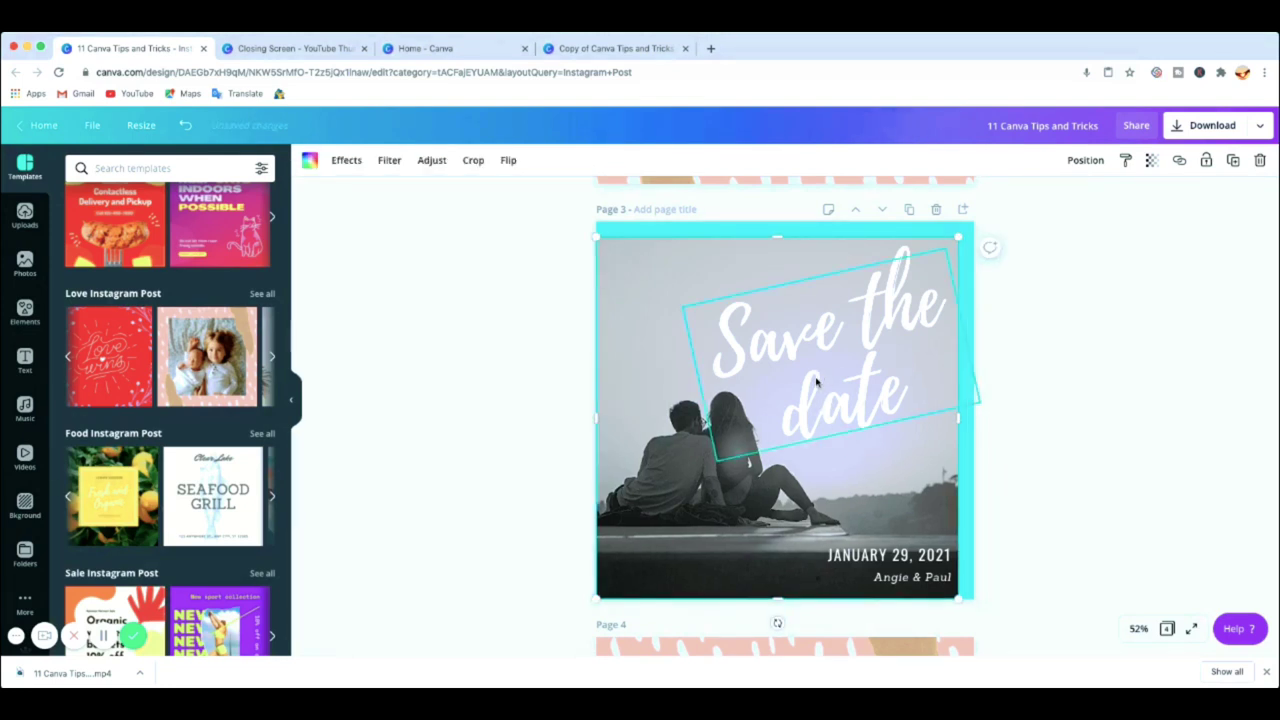
pyautogui.click(1109, 380)
pyautogui.click(831, 268)
pyautogui.click(707, 237)
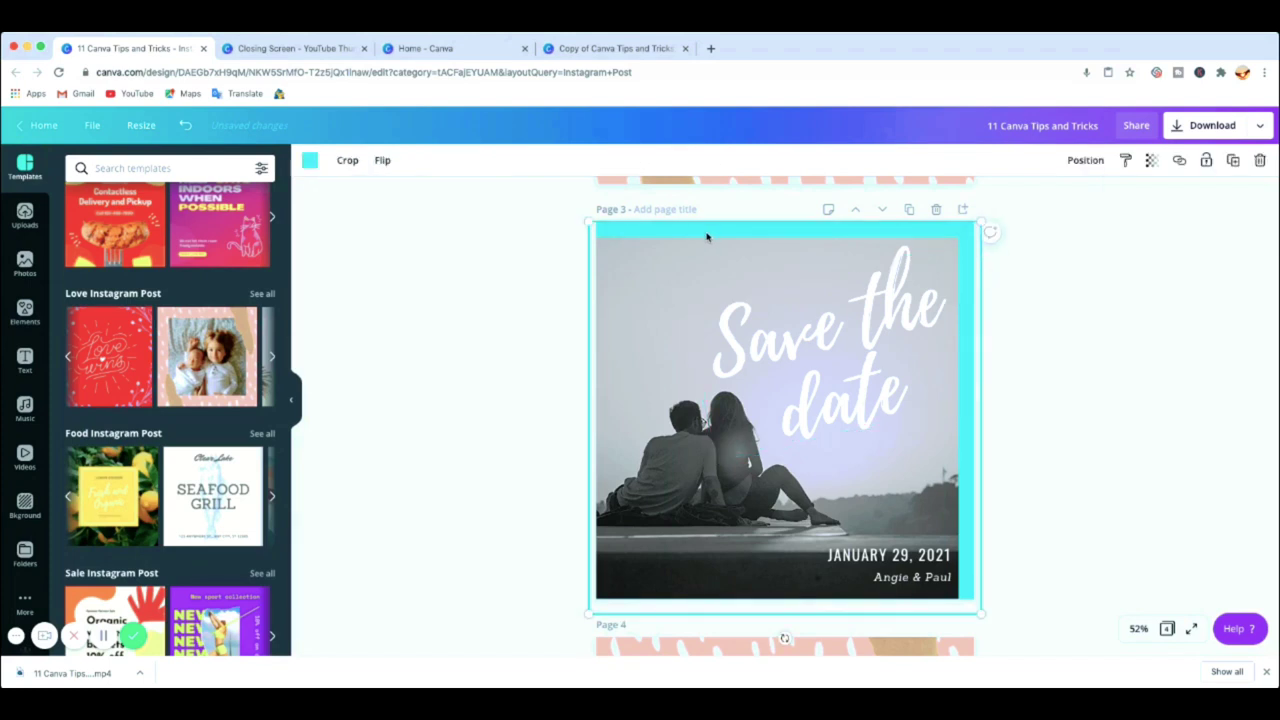
# Find the Instagram Story format by searching "insta" and create a resized copy of the design in it.
pyautogui.click(141, 127)
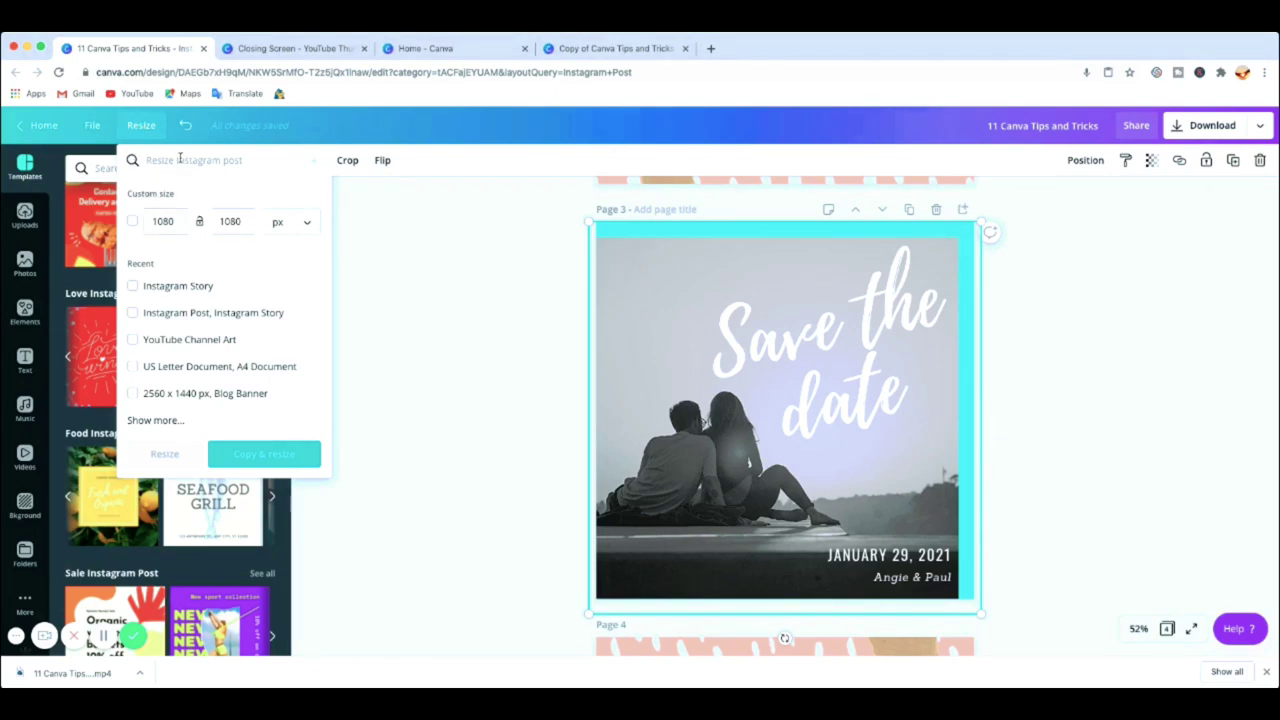
pyautogui.write('insta')
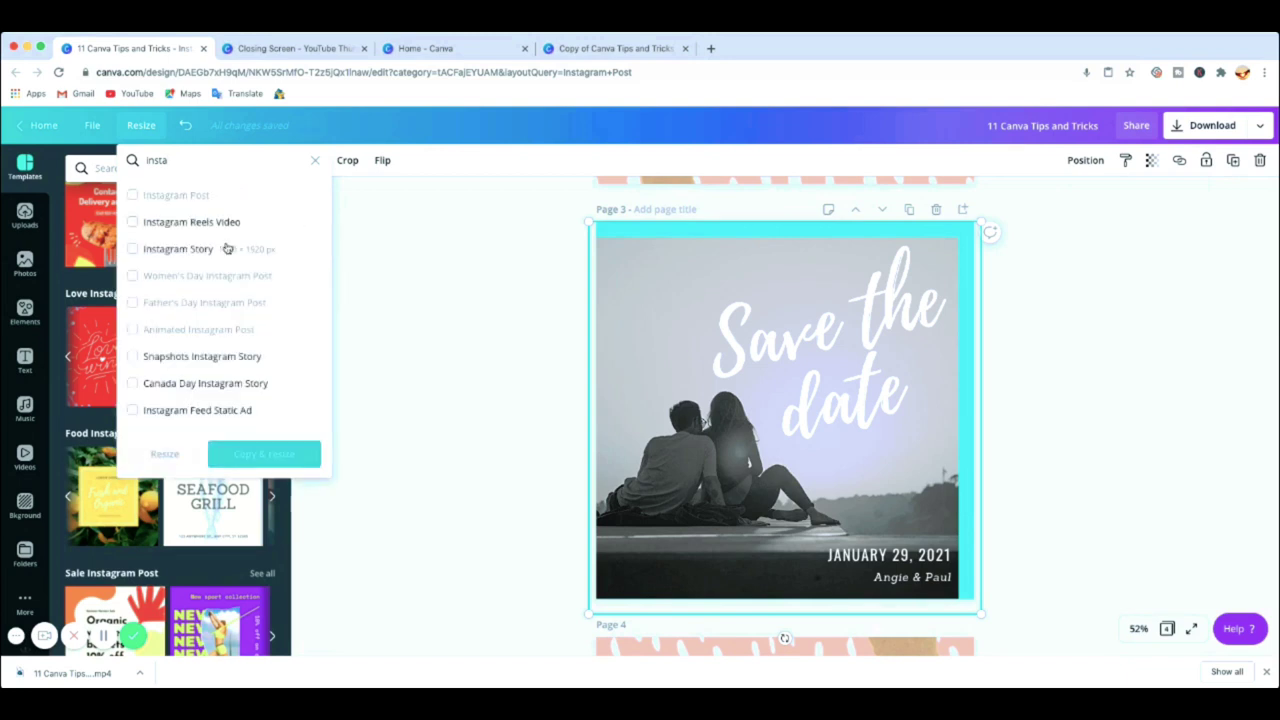
pyautogui.click(210, 250)
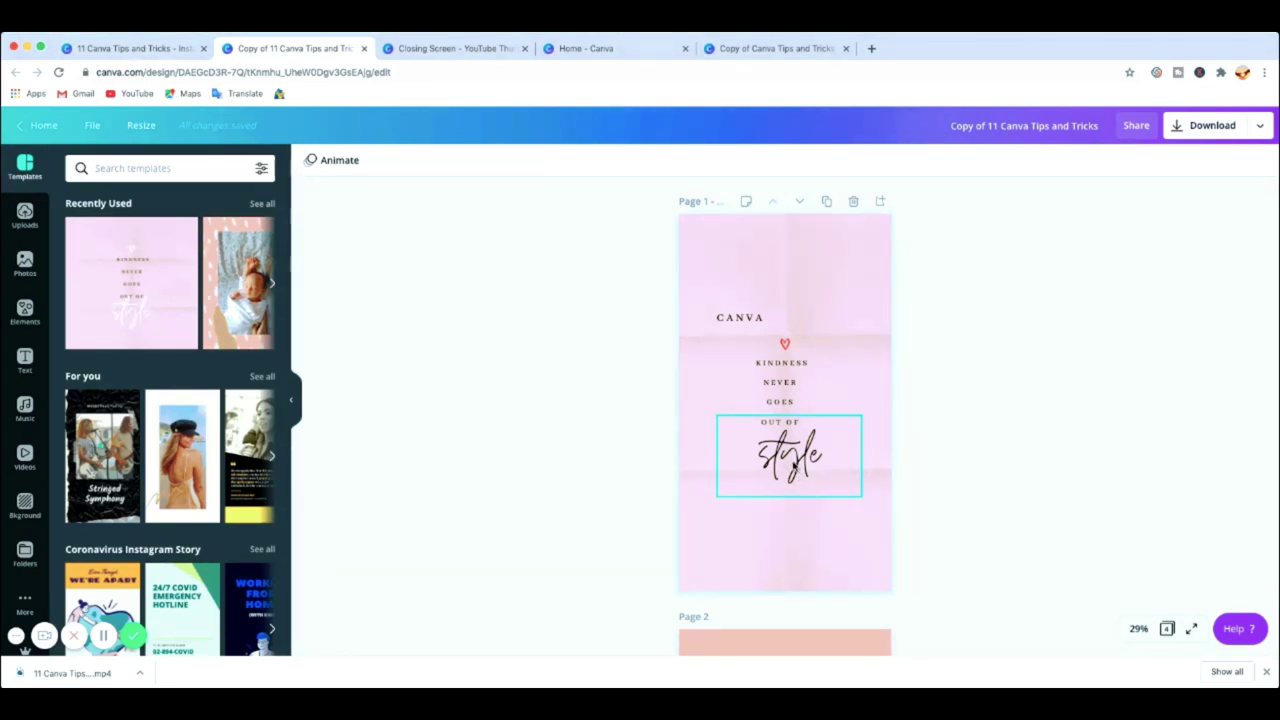
# On page 1 of the Instagram Story copy, move the word "style" down, clear of the "OUT OF" line.
pyautogui.scroll(-1, 782, 470)
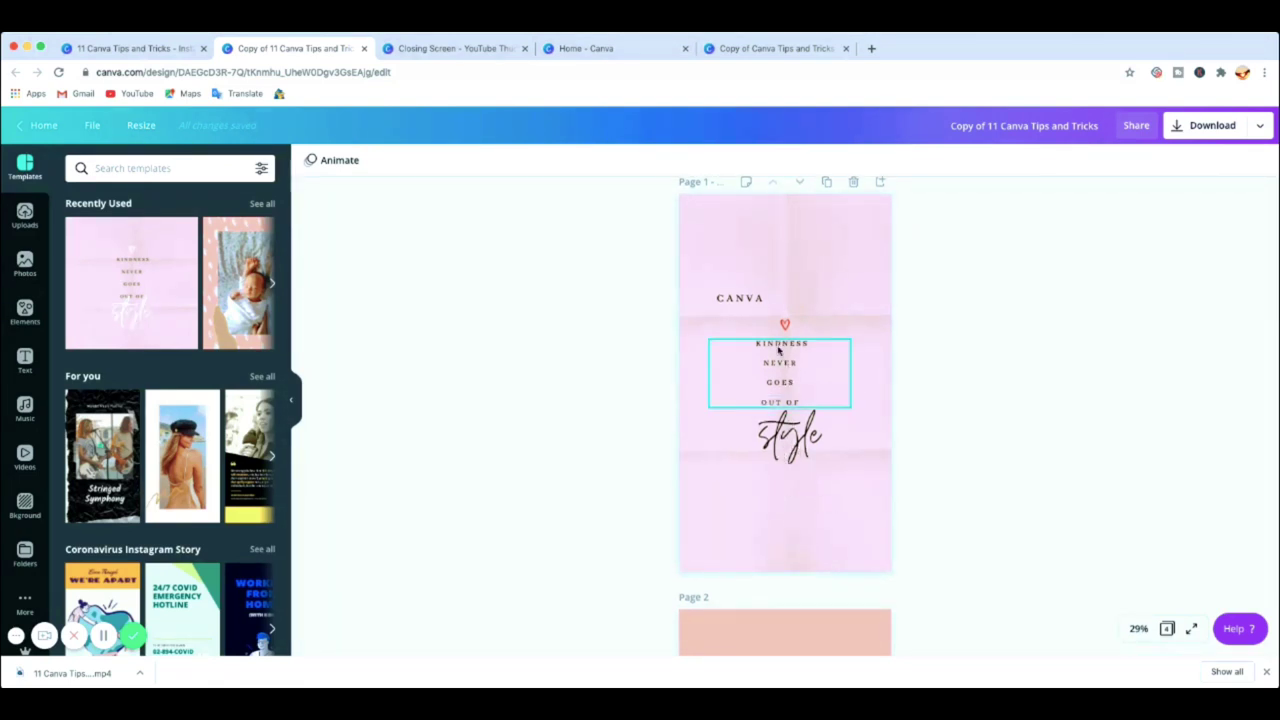
pyautogui.click(787, 441)
pyautogui.moveTo(787, 441); pyautogui.dragTo(789, 487)
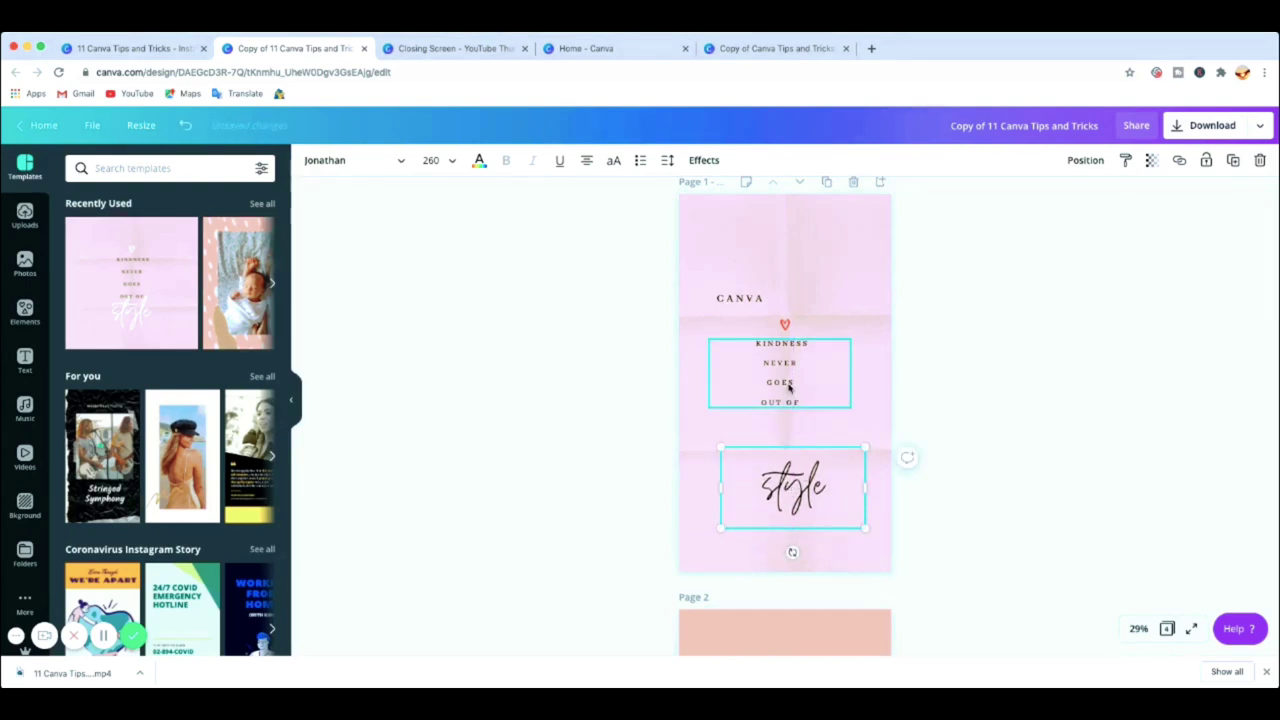
pyautogui.click(449, 50)
pyautogui.click(300, 48)
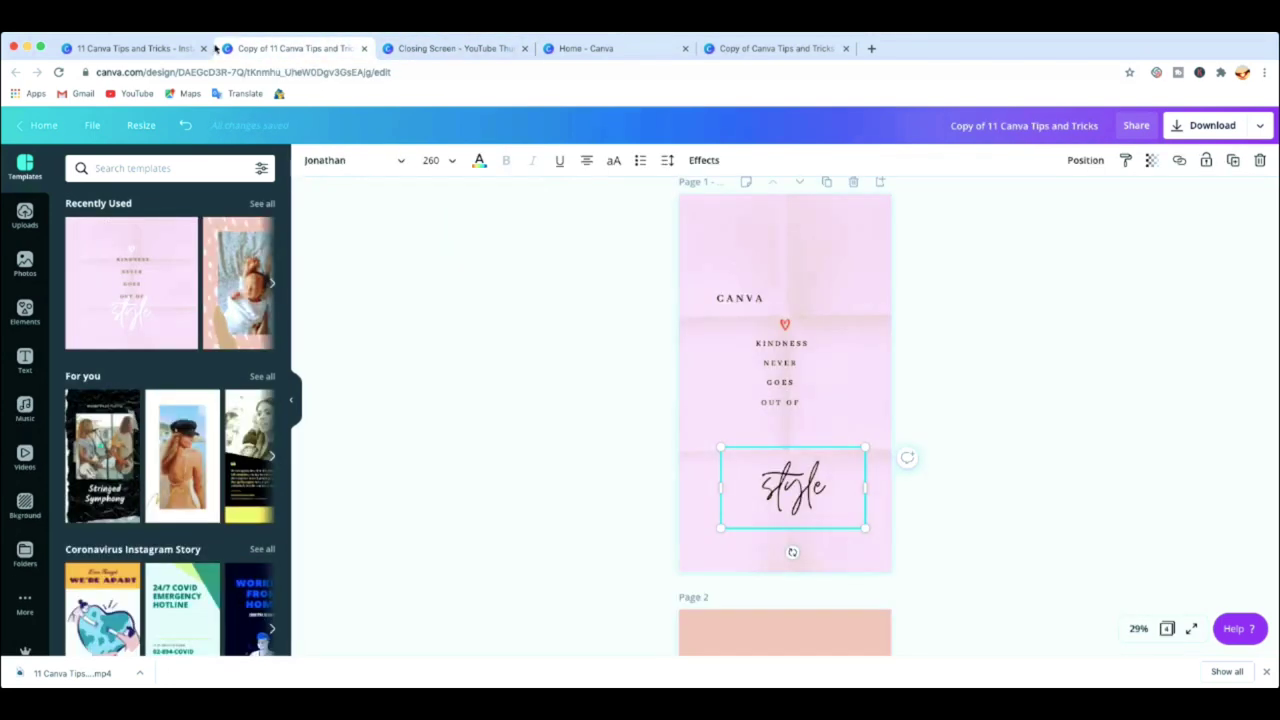
# Switch to the original Instagram post design and examine the text layout on page 1.
pyautogui.click(162, 48)
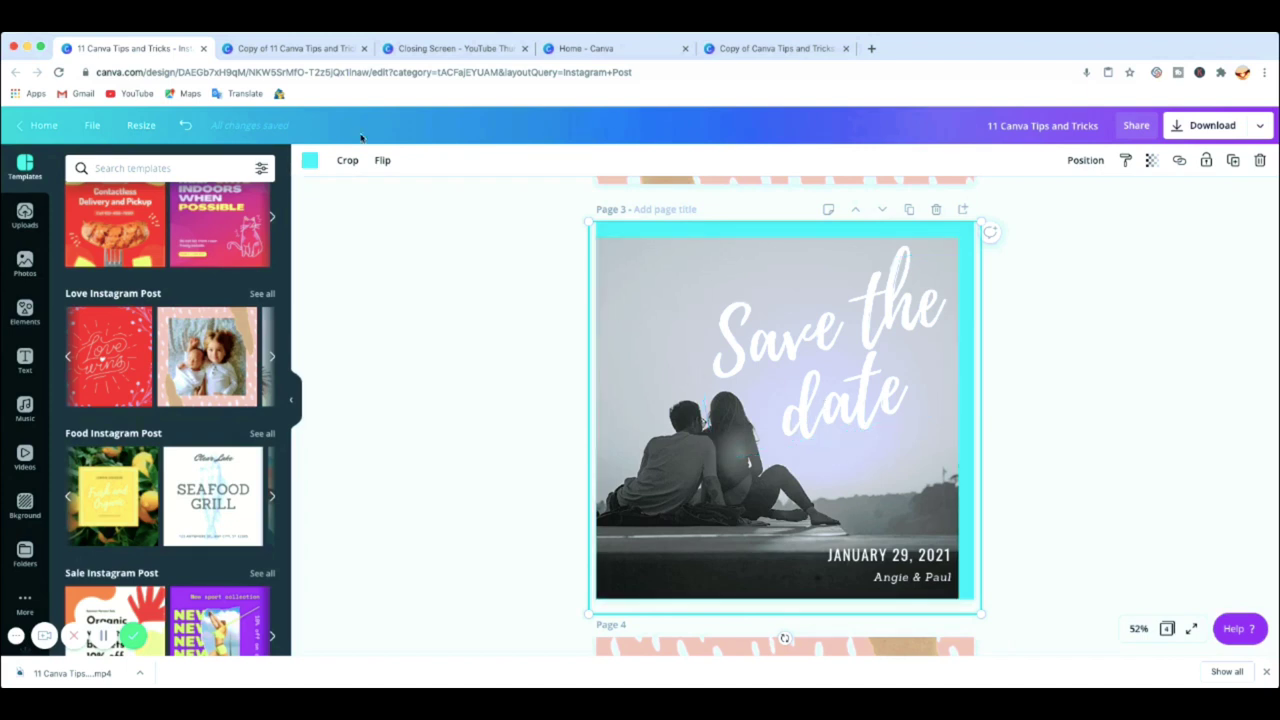
pyautogui.scroll(10, 762, 286)
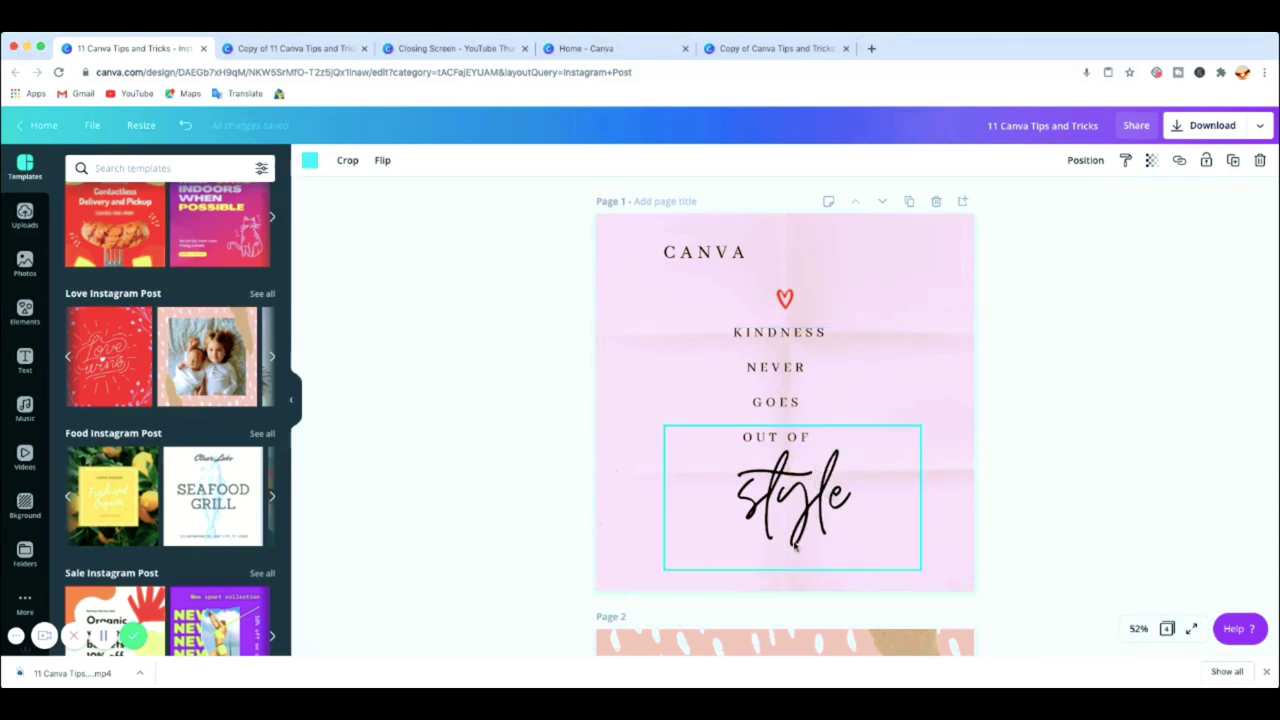
# On page 1 of the Instagram Story copy, move the "KINDNESS NEVER GOES OUT OF" text down and centre "CANVA" above the heart.
pyautogui.click(312, 50)
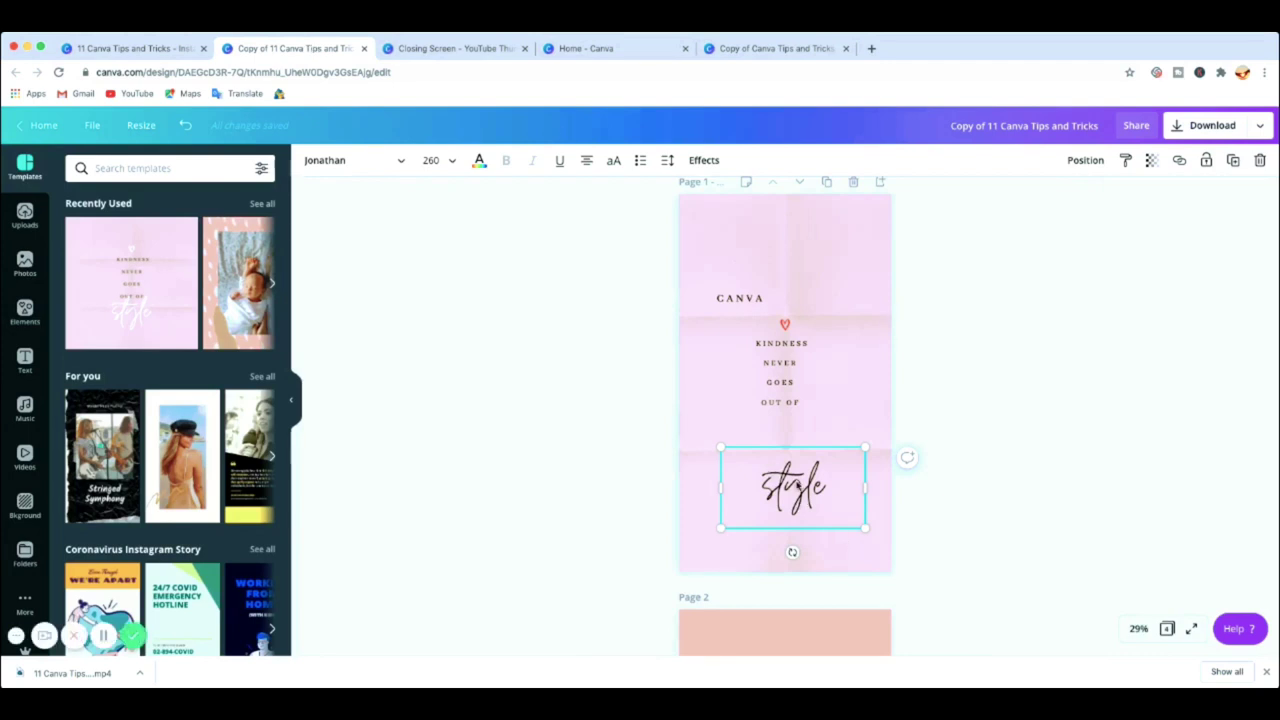
pyautogui.moveTo(793, 365); pyautogui.dragTo(795, 383)
pyautogui.moveTo(750, 297); pyautogui.dragTo(796, 274)
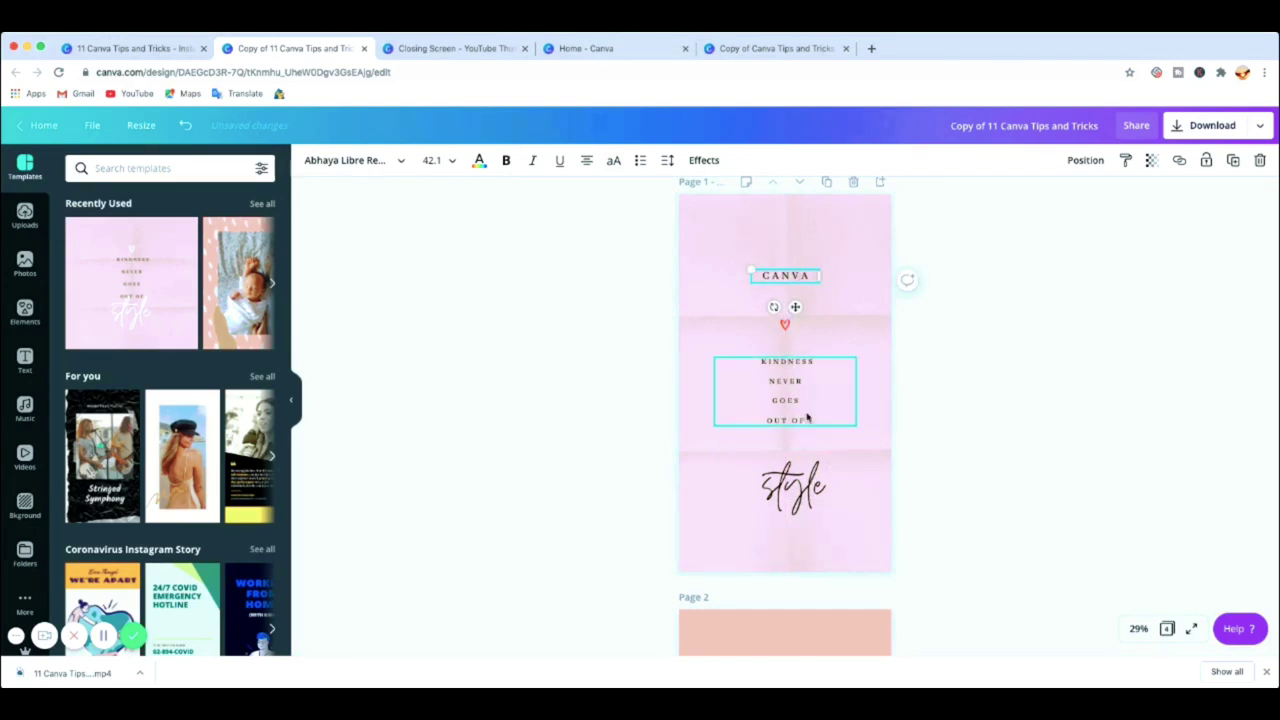
# Look through the other pages of the Instagram Story copy to check how their layouts fit the new format.
pyautogui.scroll(-3, 818, 486)
pyautogui.scroll(3, 818, 486)
pyautogui.scroll(-7, 818, 486)
pyautogui.scroll(-2, 818, 486)
pyautogui.scroll(4, 818, 486)
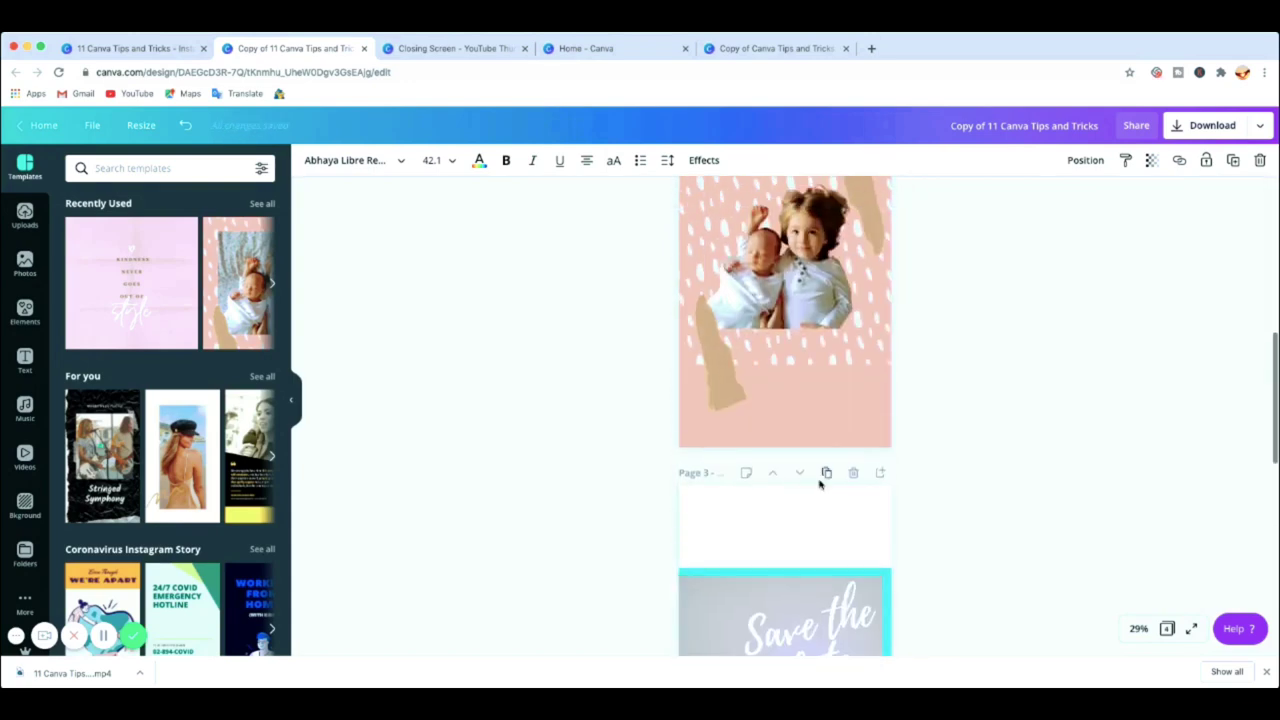
pyautogui.scroll(-6, 822, 486)
pyautogui.scroll(15, 824, 485)
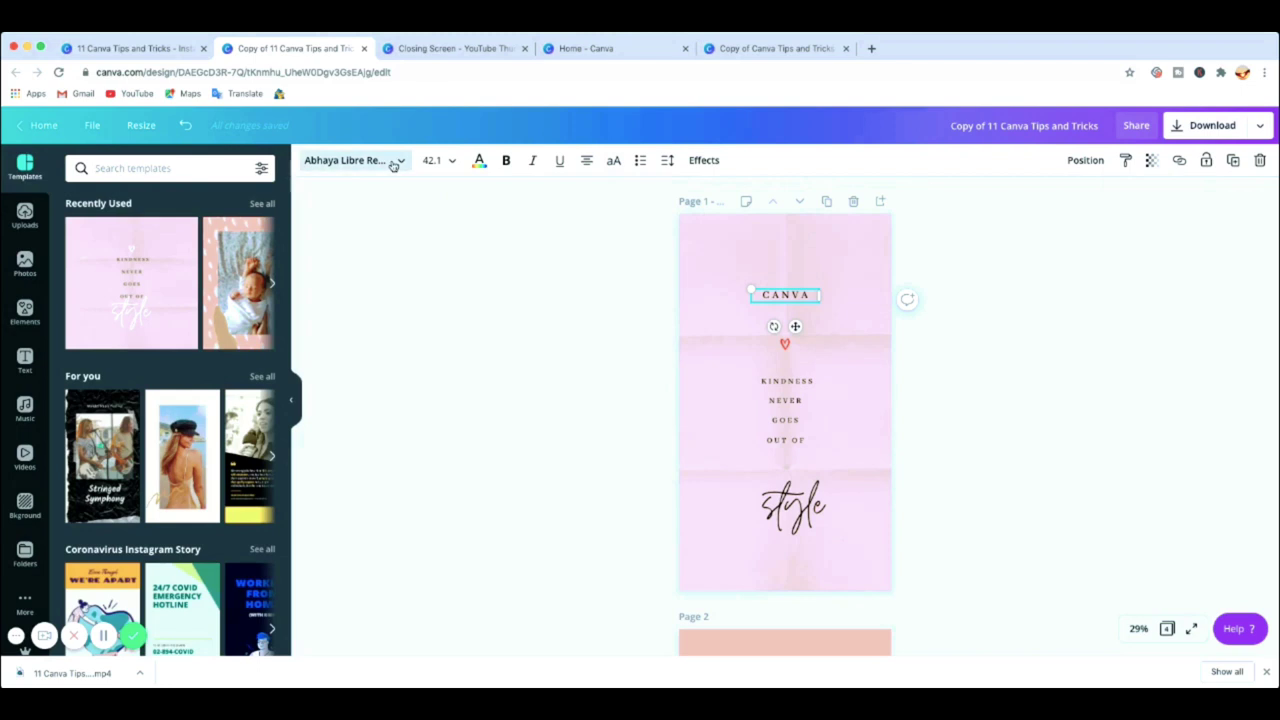
# Return to the original Instagram post design and browse the stock photo library.
pyautogui.click(140, 48)
pyautogui.scroll(-1, 866, 371)
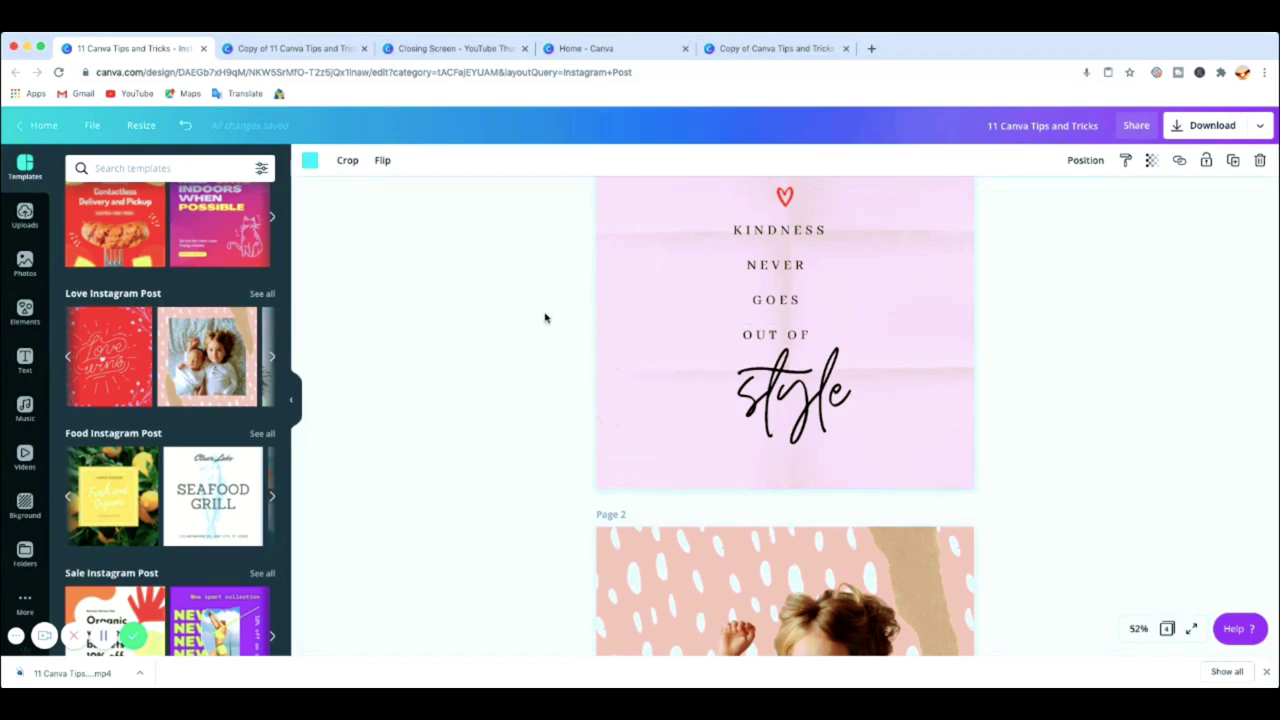
pyautogui.click(25, 263)
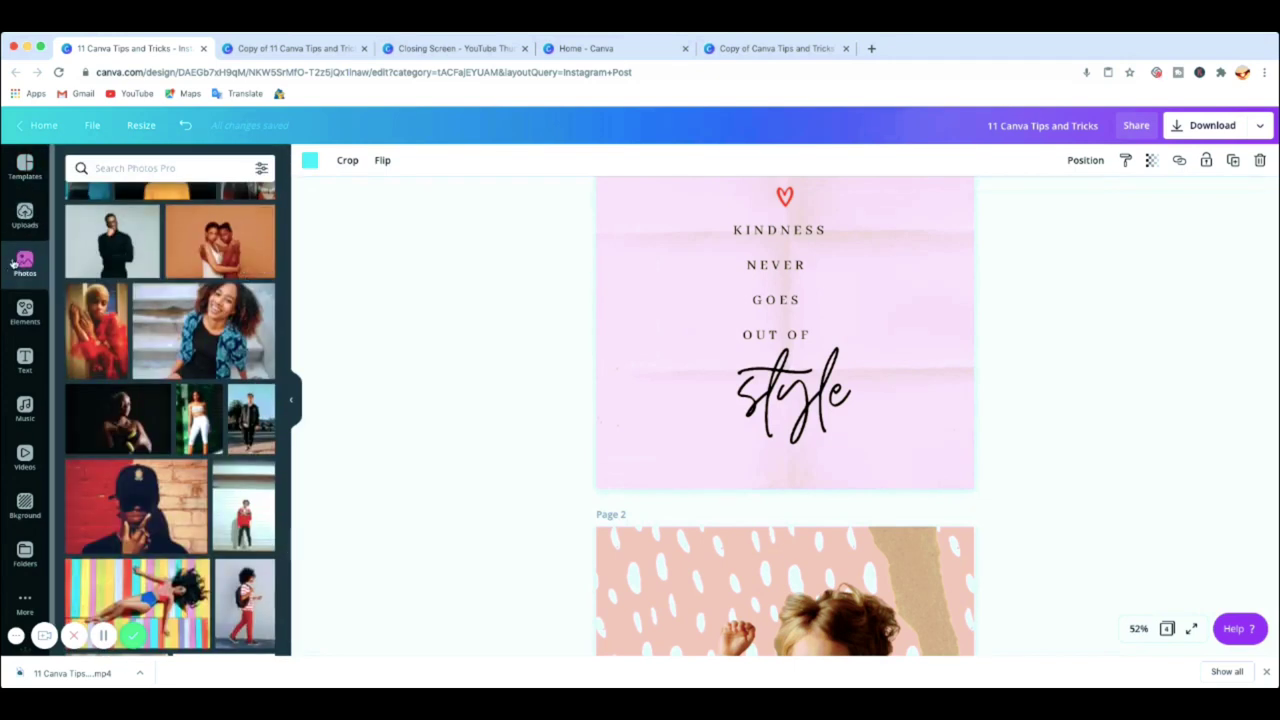
pyautogui.moveTo(266, 272)
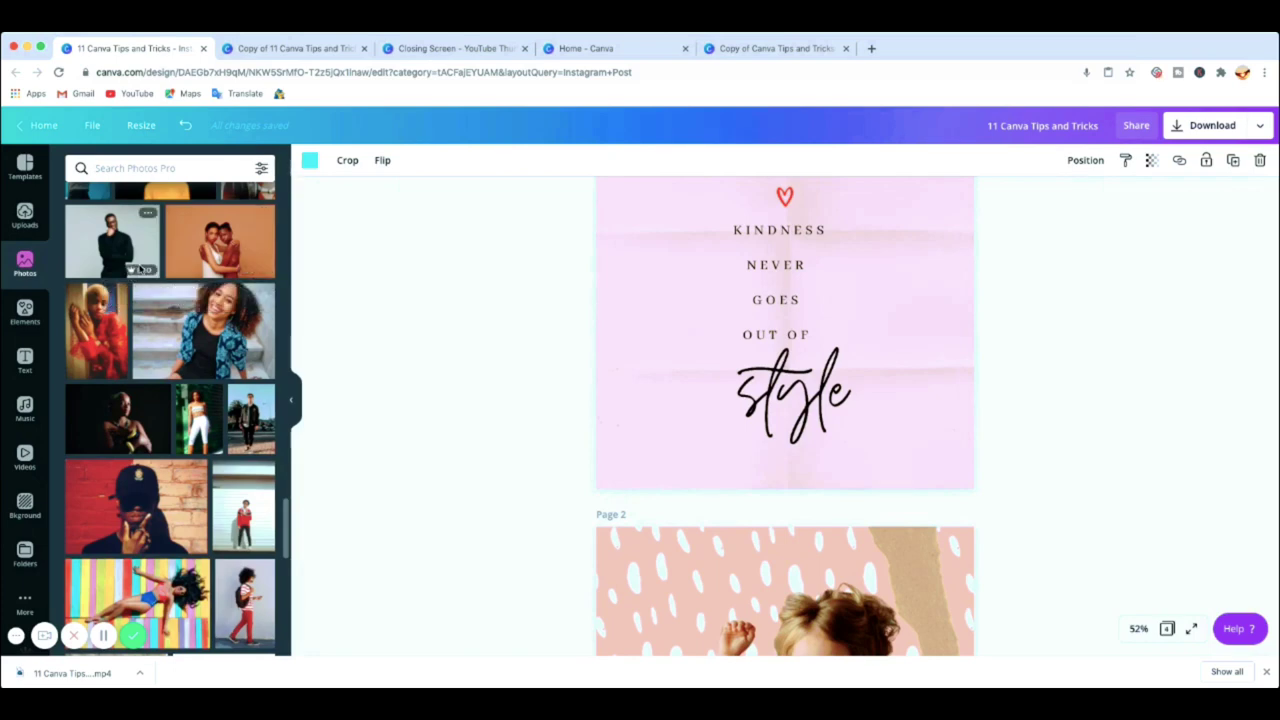
pyautogui.scroll(2, 170, 312)
pyautogui.scroll(5, 185, 320)
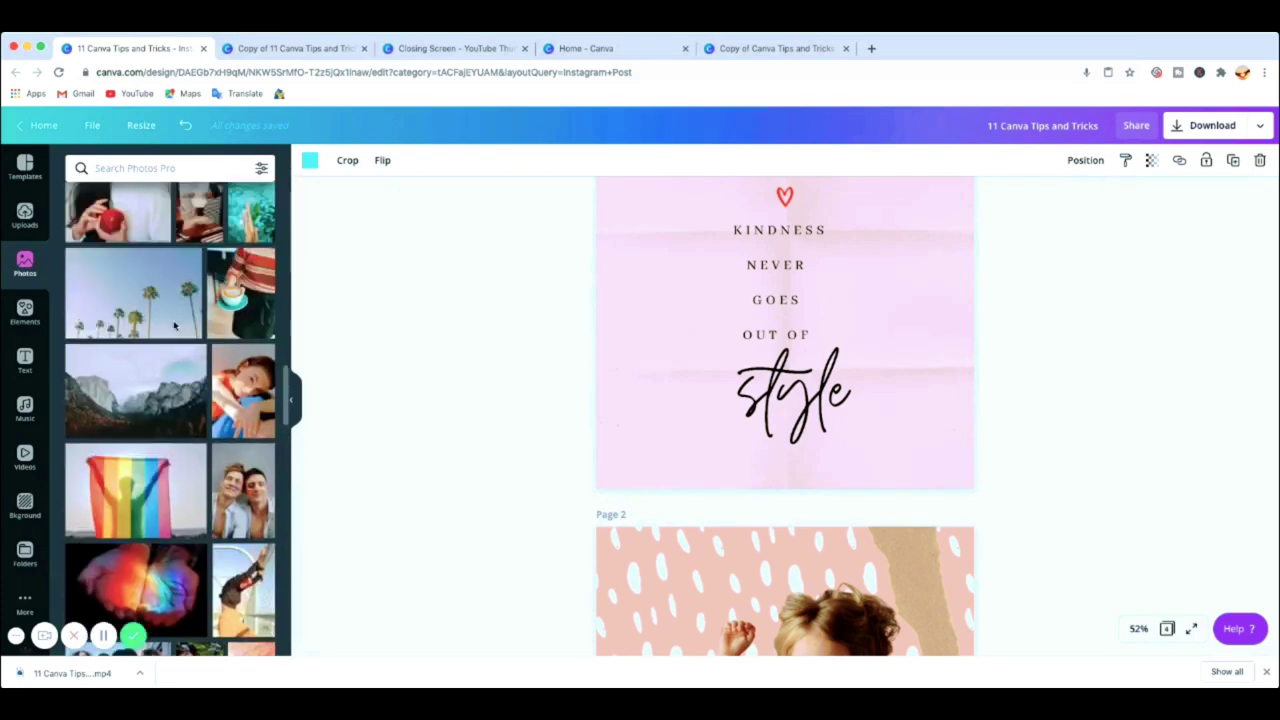
pyautogui.scroll(-5, 629, 429)
# Add a new page after page 4 and set its background colour to white.
pyautogui.scroll(-6, 662, 415)
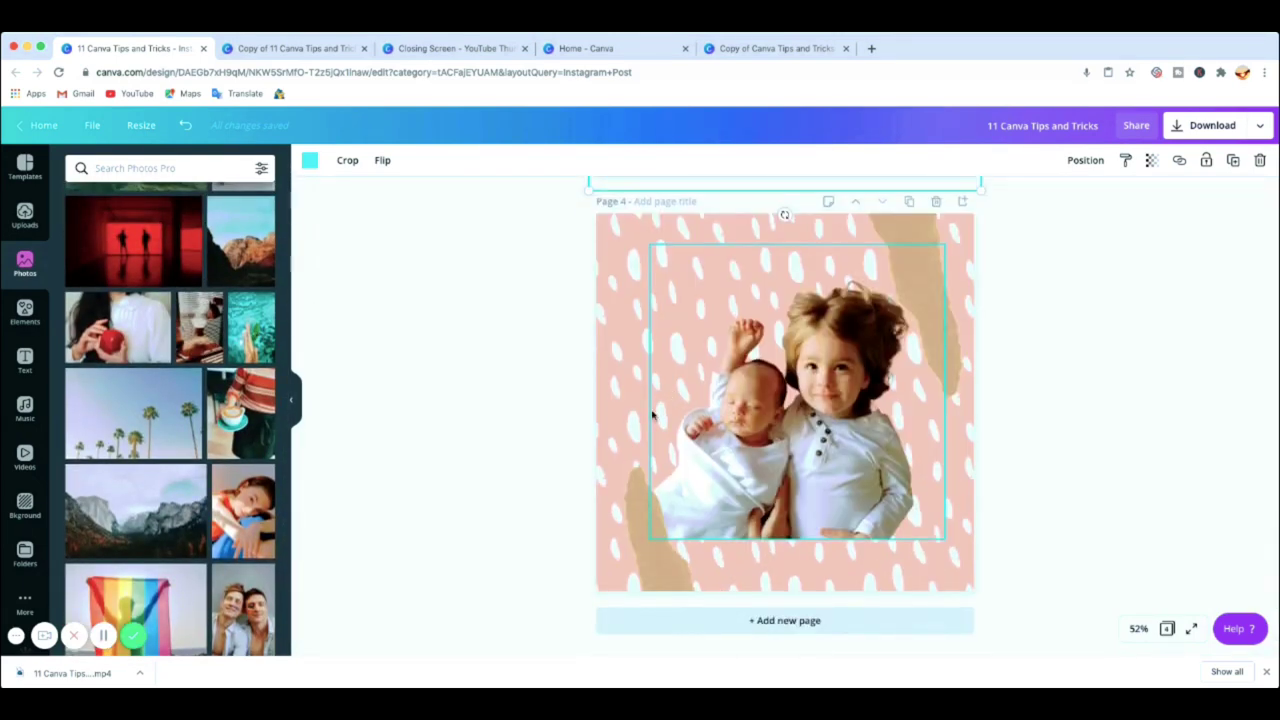
pyautogui.click(766, 620)
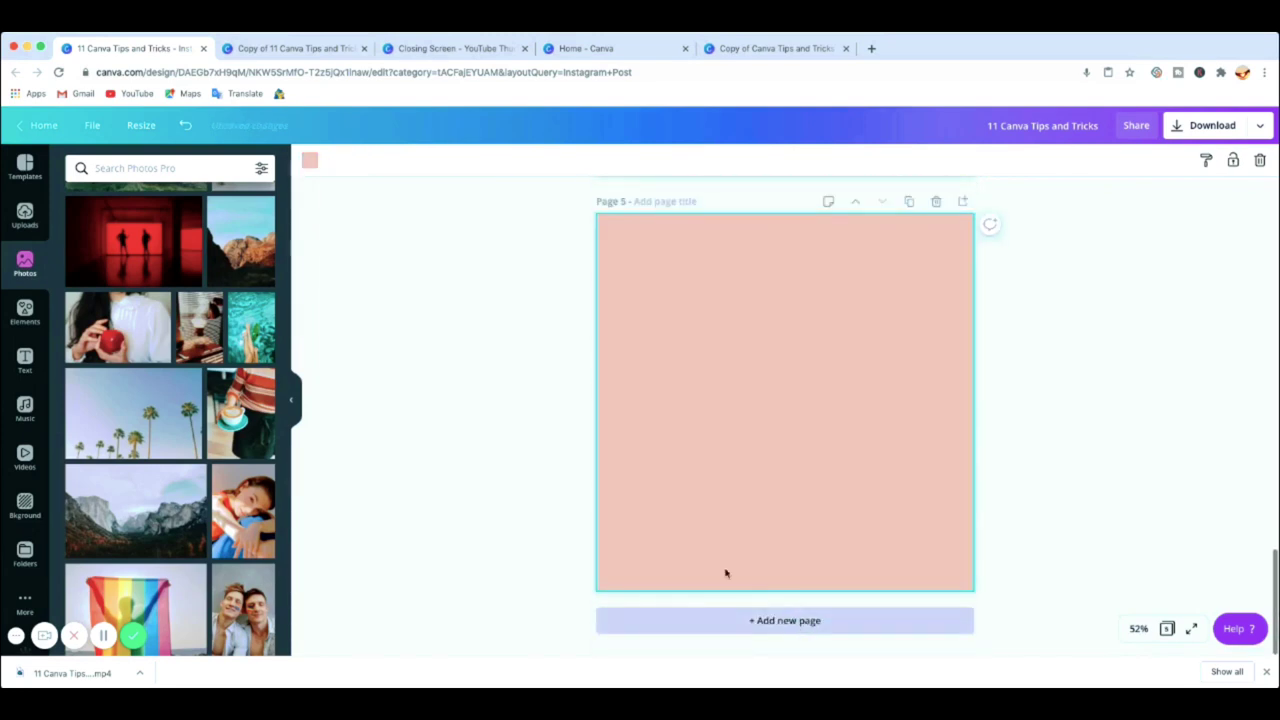
pyautogui.click(310, 160)
pyautogui.click(260, 294)
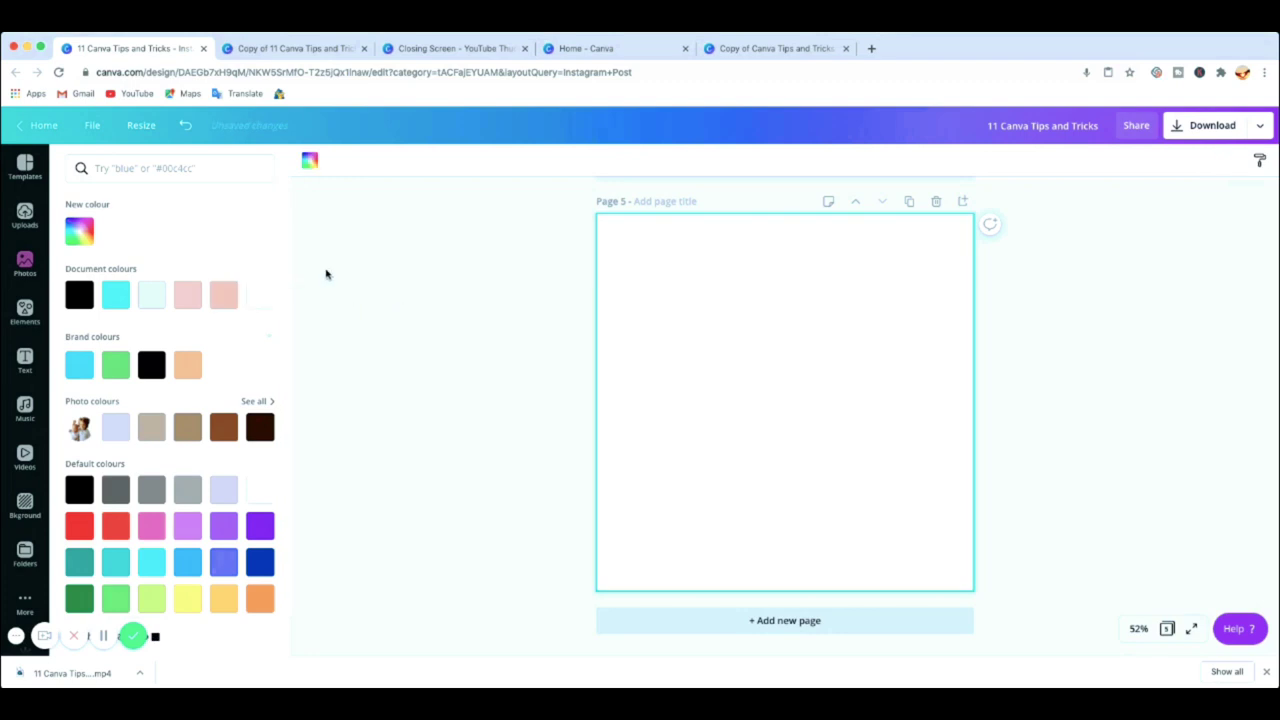
# Filter the stock photo library by Free availability and browse the photos.
pyautogui.click(24, 216)
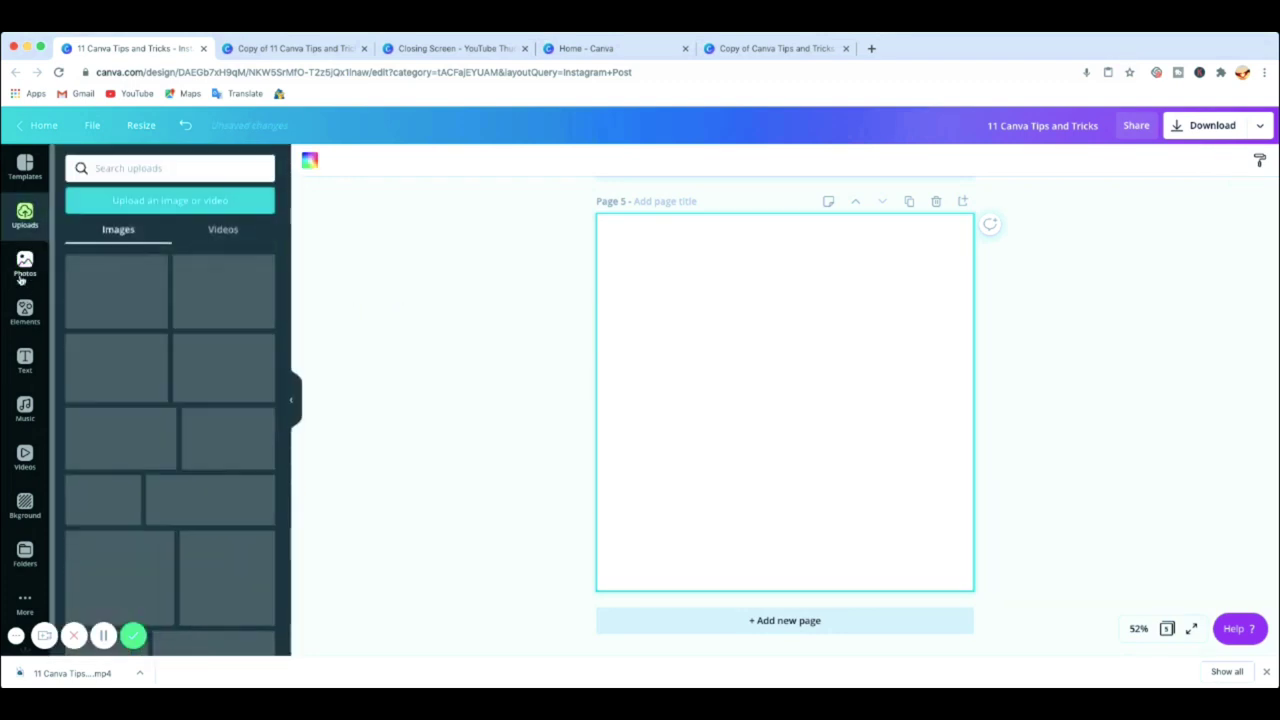
pyautogui.click(25, 262)
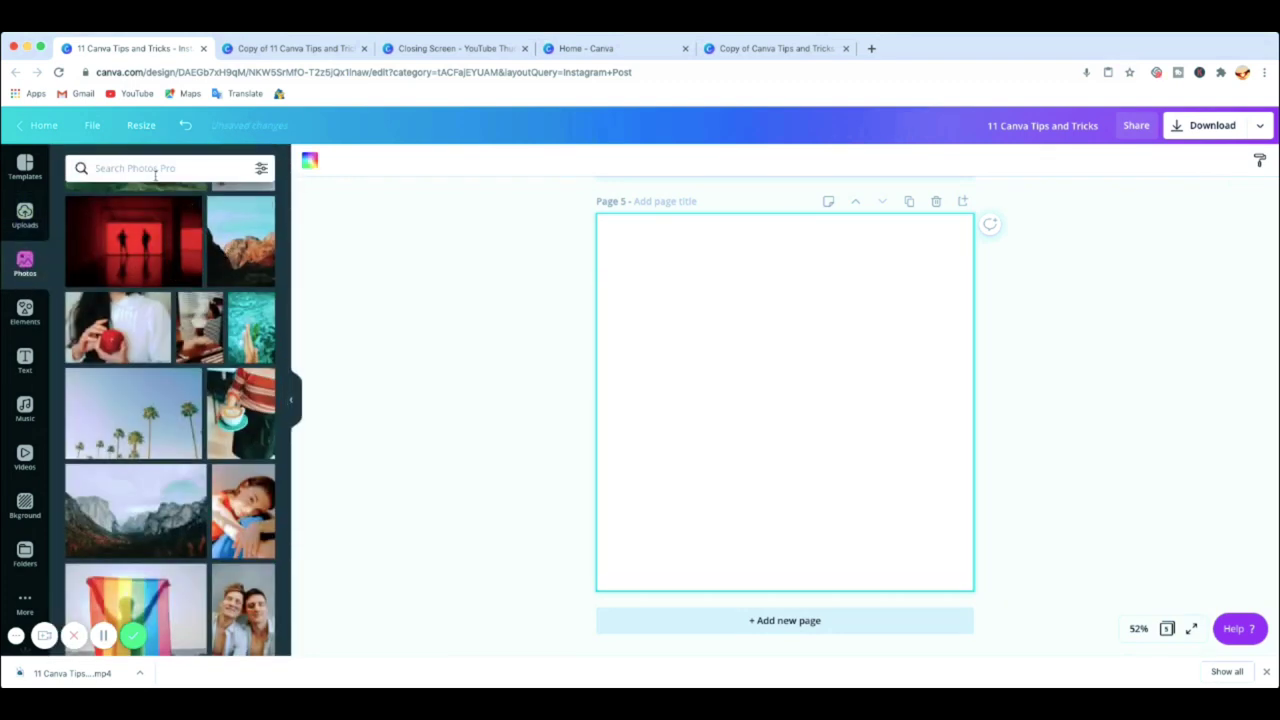
pyautogui.click(261, 168)
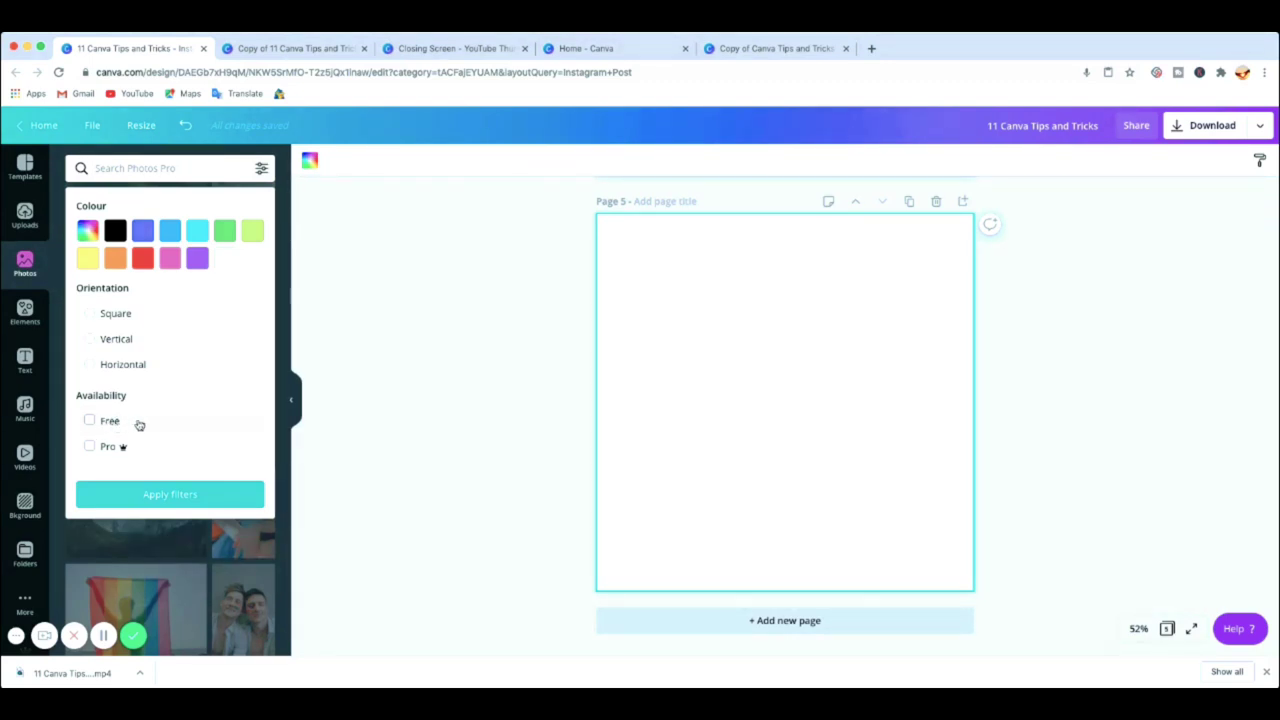
pyautogui.click(90, 423)
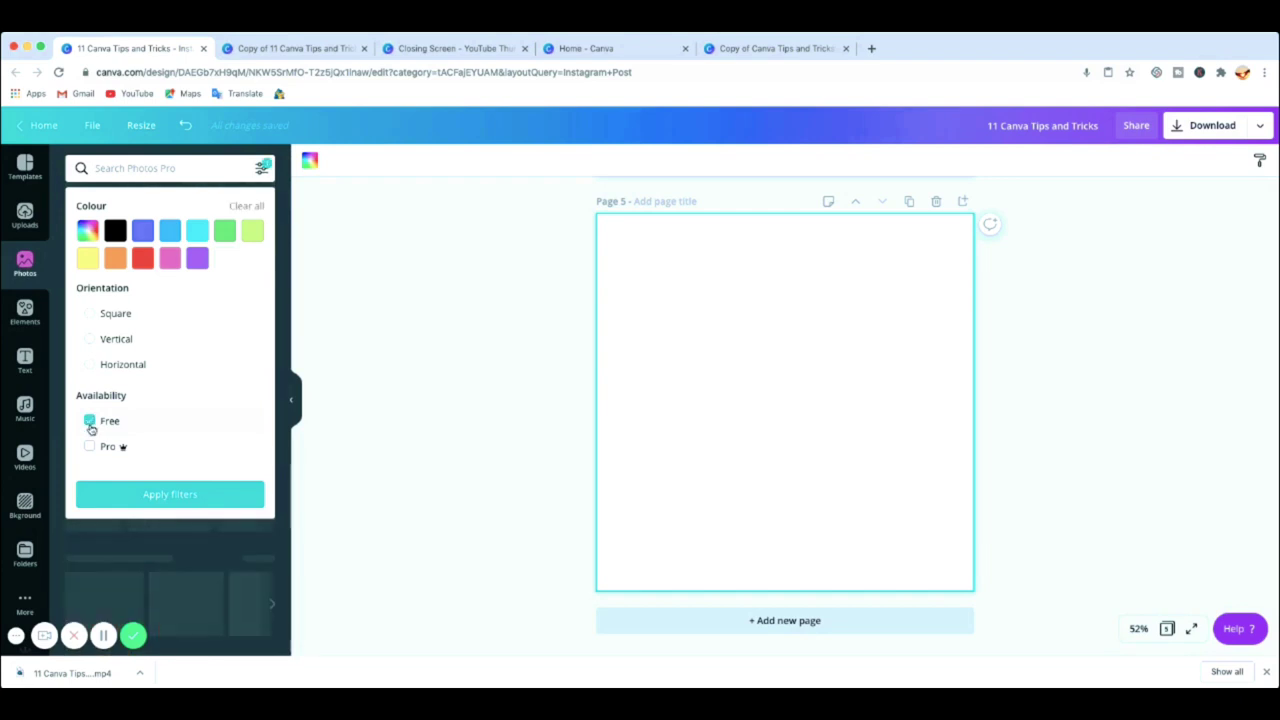
pyautogui.click(167, 495)
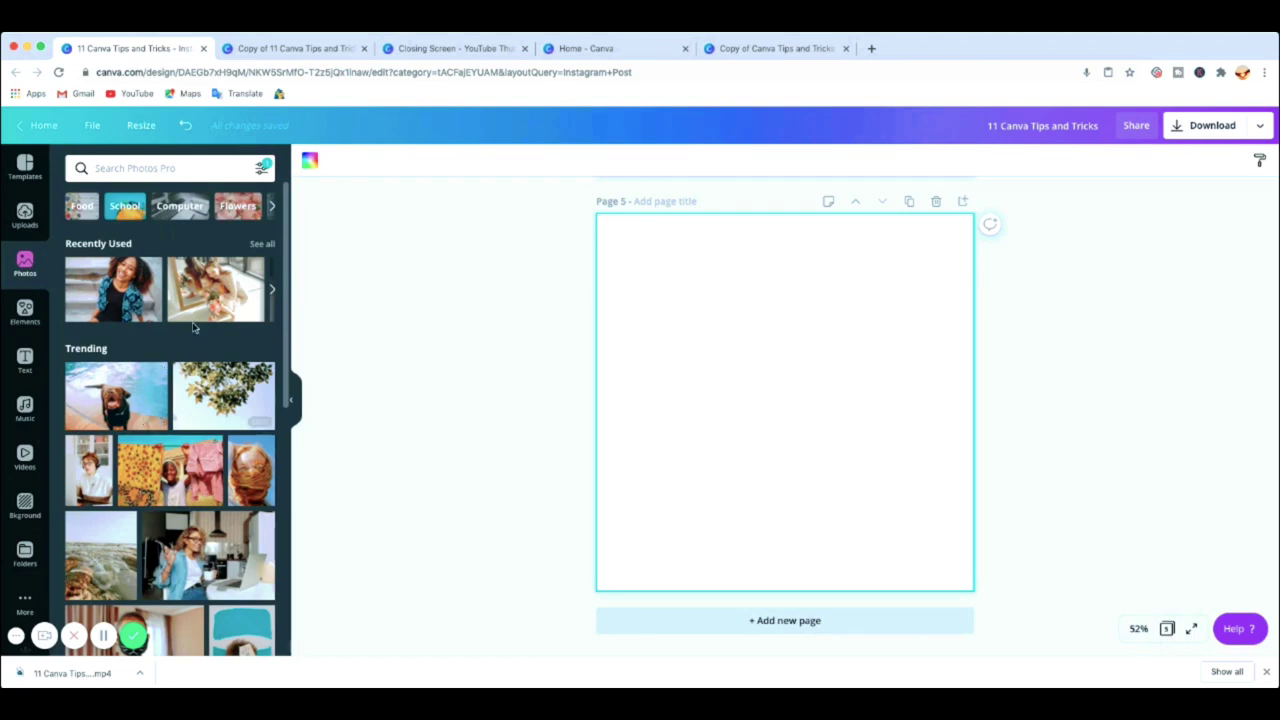
pyautogui.scroll(-5, 153, 399)
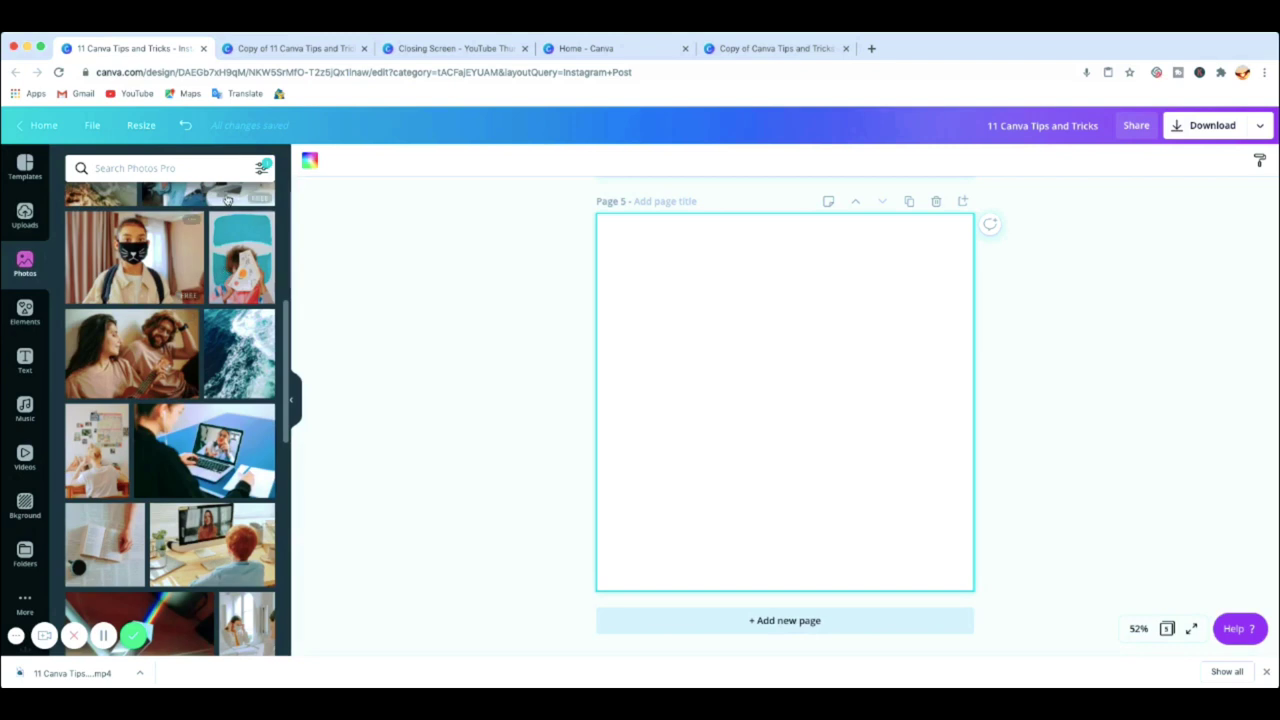
# Include Pro photos alongside Free ones in the photo library's availability filter and browse the photos.
pyautogui.click(261, 168)
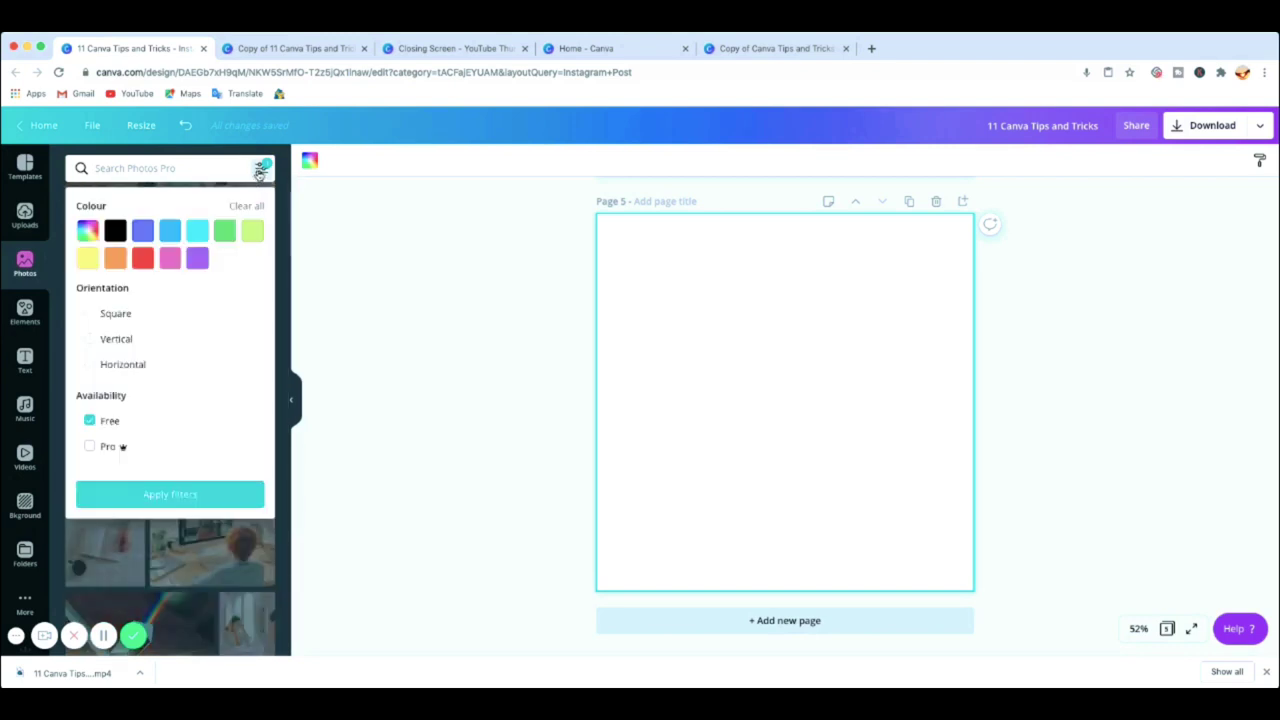
pyautogui.click(90, 446)
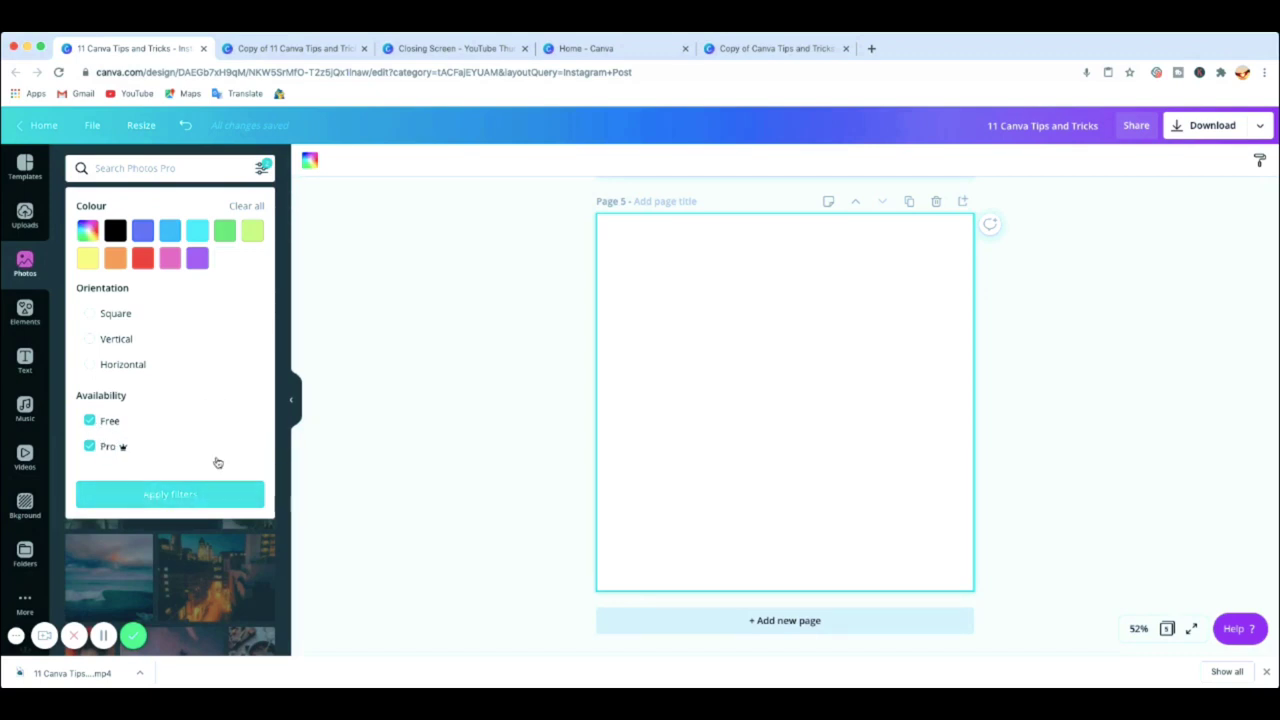
pyautogui.click(147, 500)
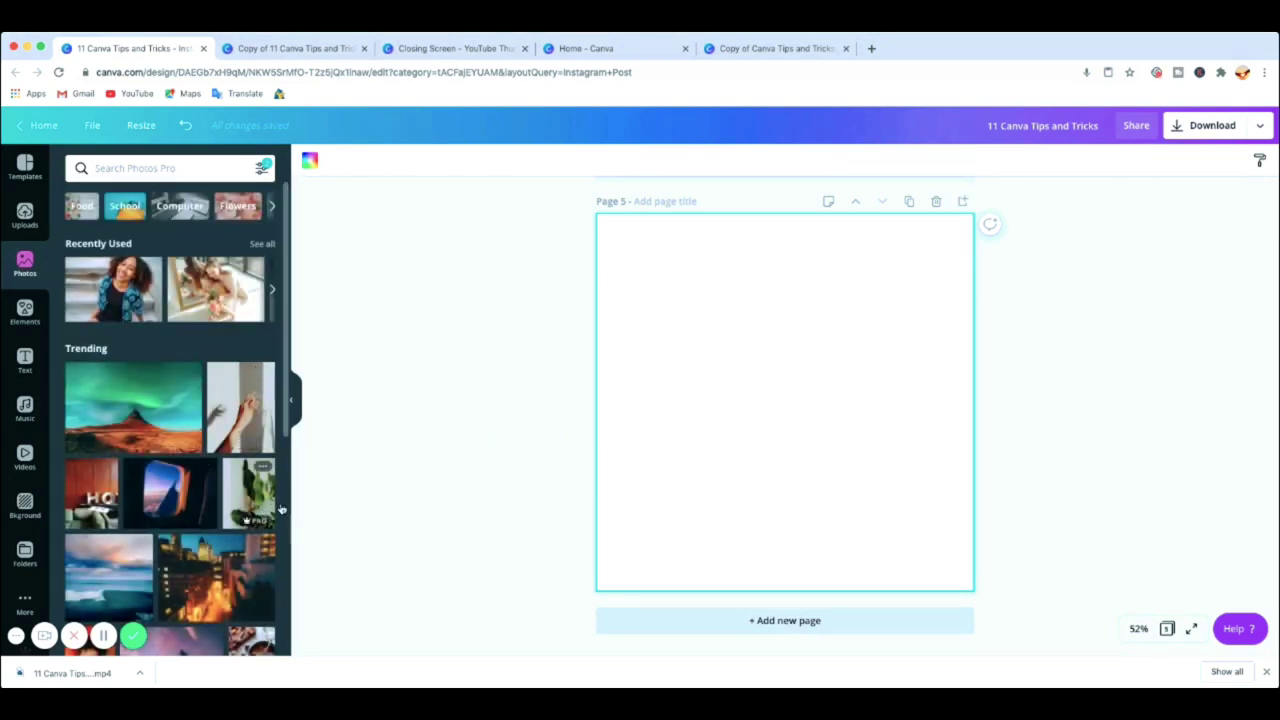
pyautogui.scroll(-3, 172, 415)
pyautogui.scroll(1, 171, 420)
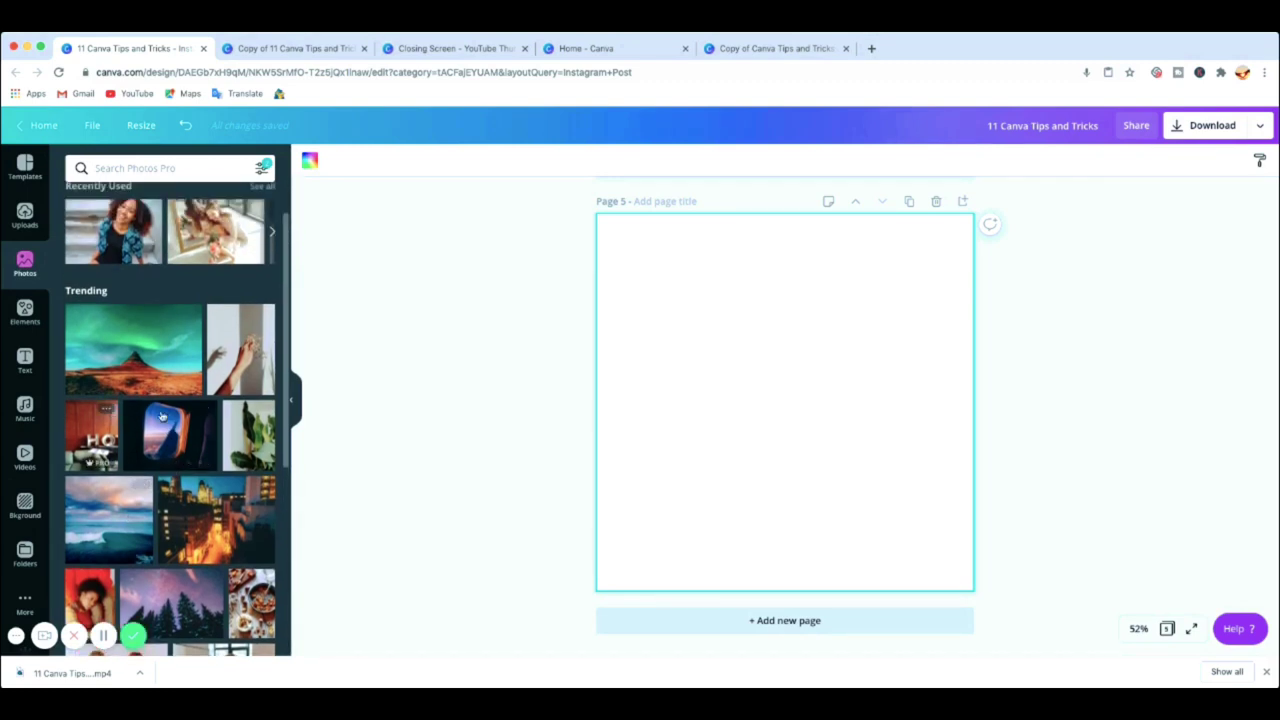
pyautogui.scroll(1, 143, 348)
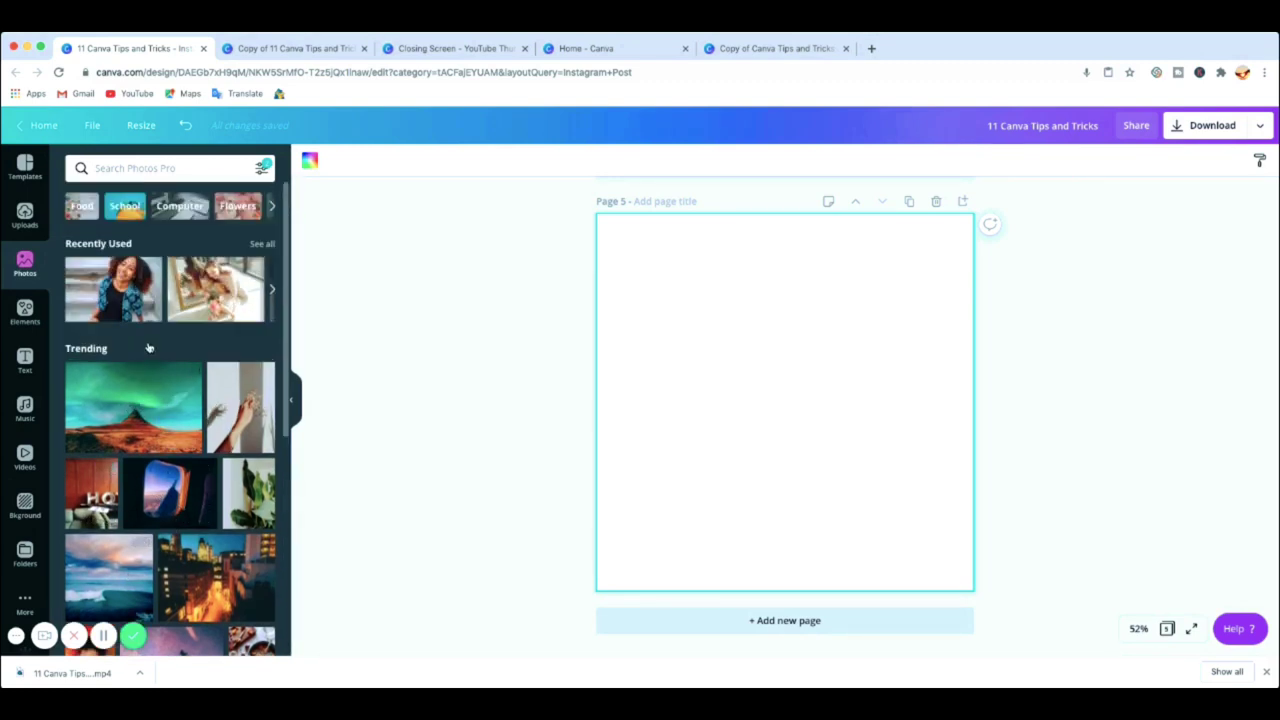
# Add the recently used photo of the woman hugging a girl with flowers to page 5 and set it as the background.
pyautogui.click(214, 286)
pyautogui.moveTo(767, 404); pyautogui.dragTo(730, 316)
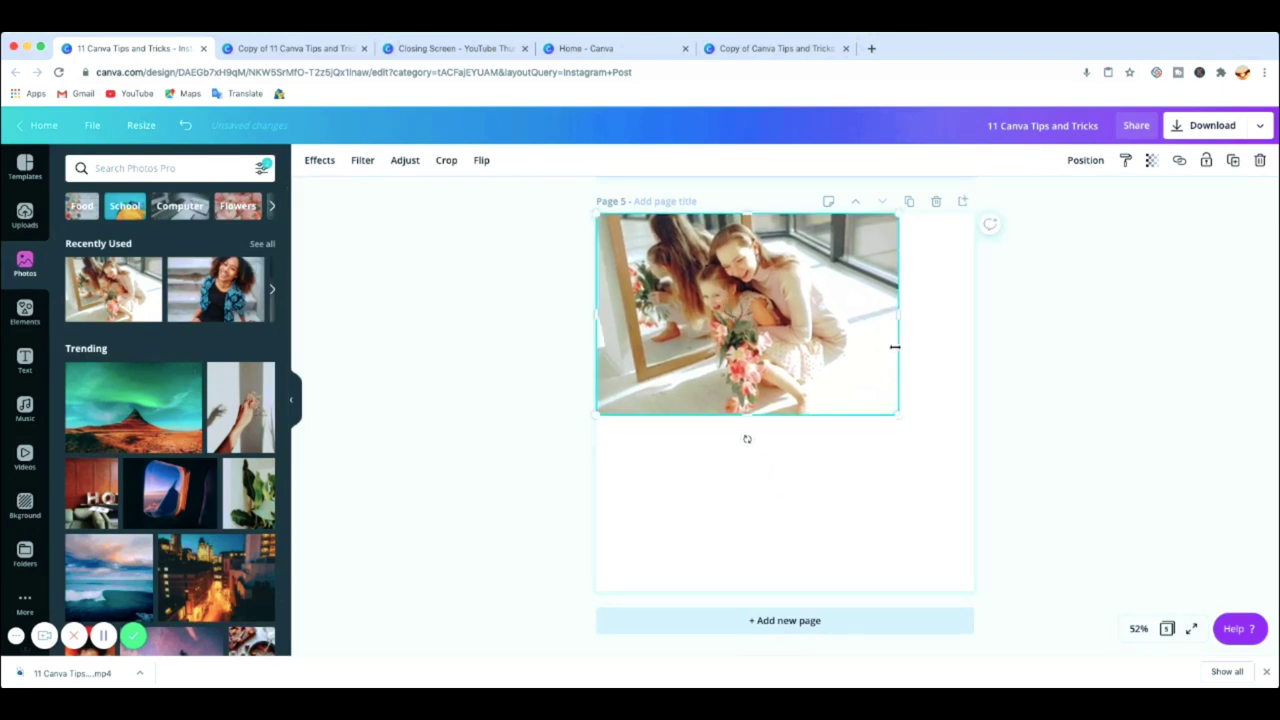
pyautogui.rightClick(869, 381)
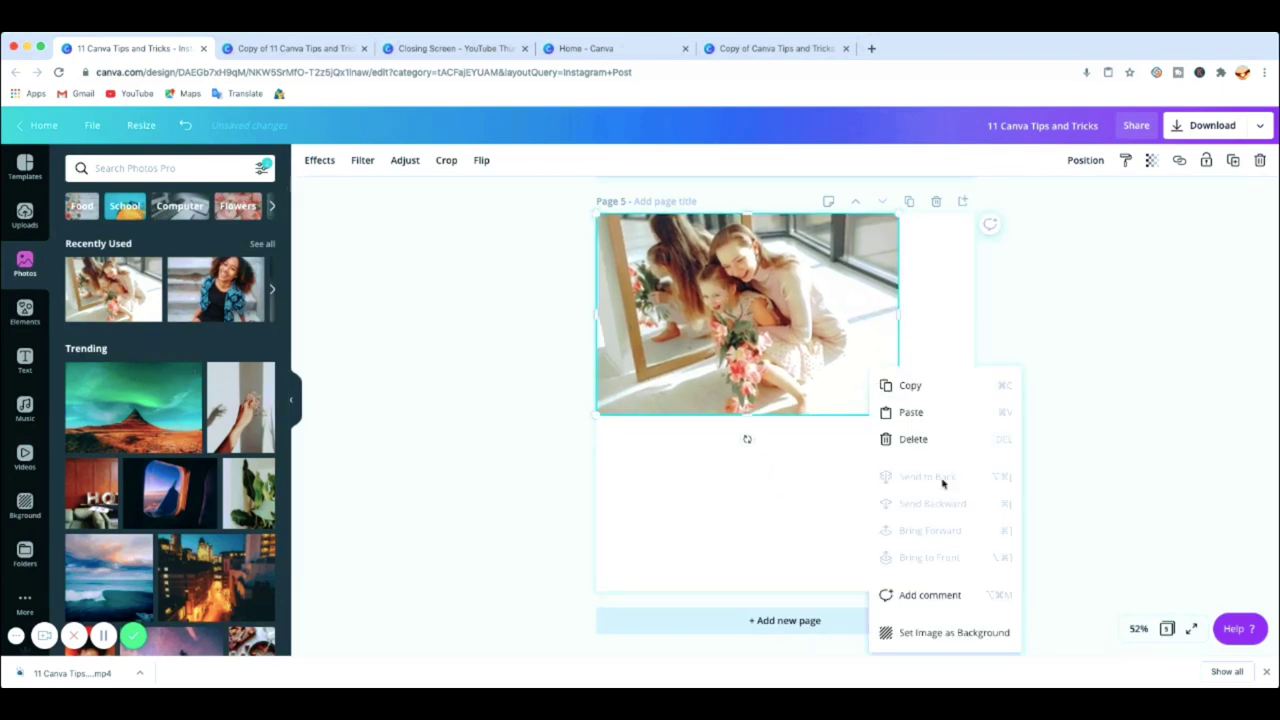
pyautogui.click(977, 632)
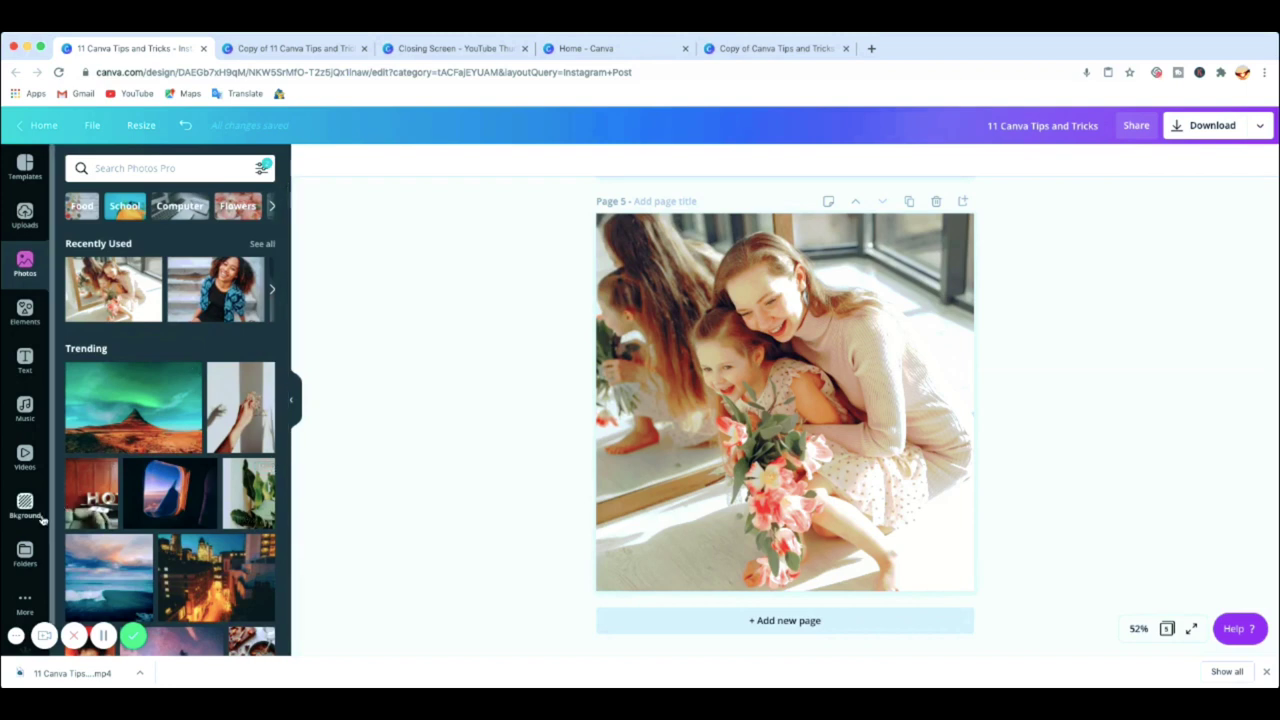
# Open the list of additional apps and integrations, and delete the background photo from page 5.
pyautogui.scroll(-1, 32, 511)
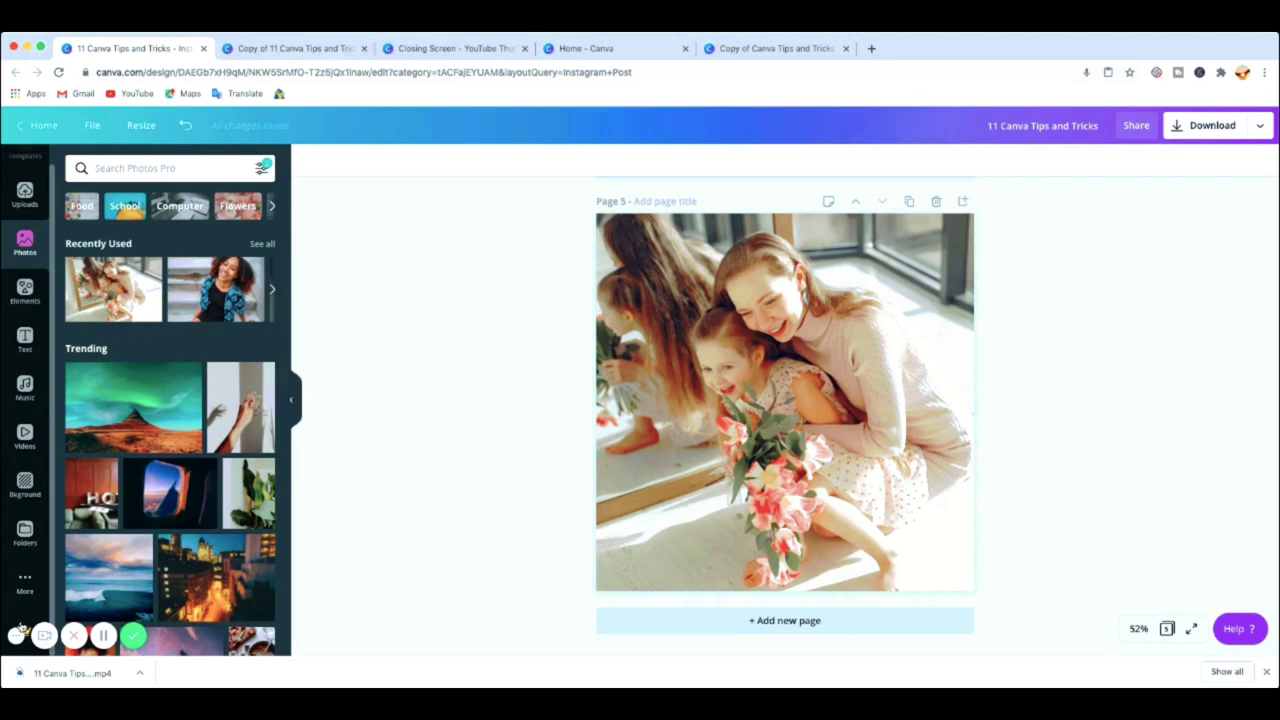
pyautogui.click(25, 582)
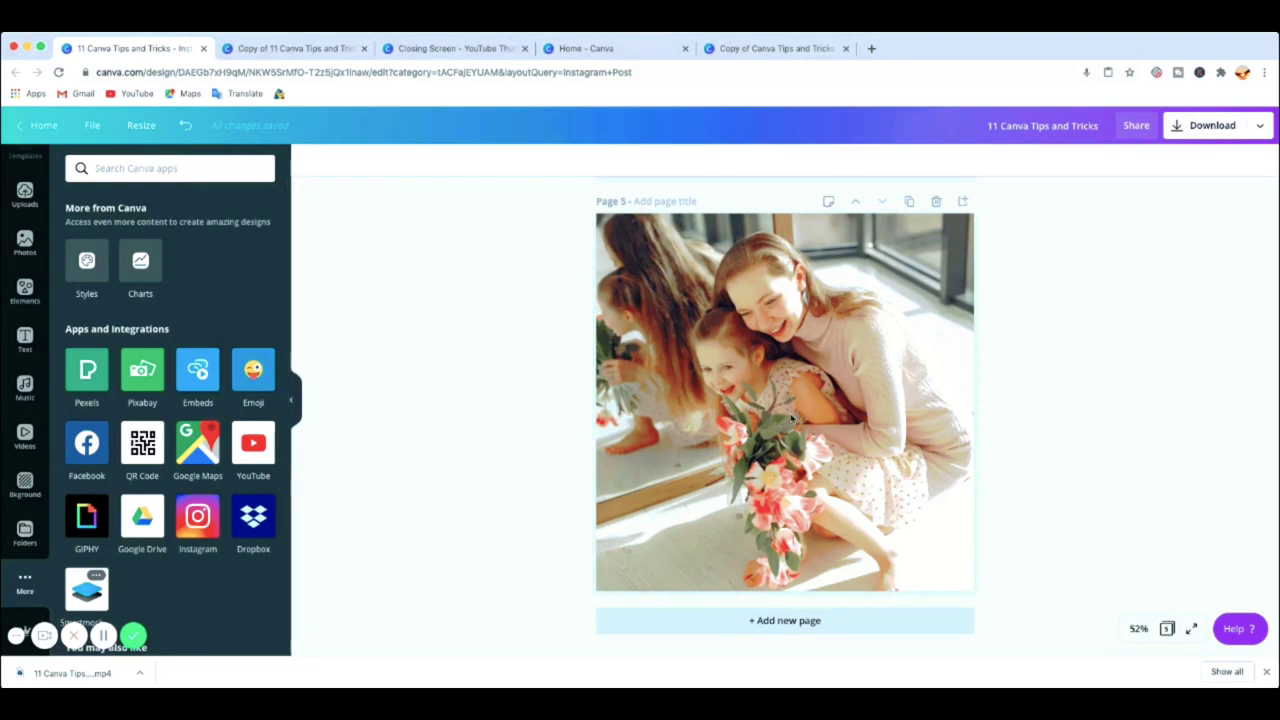
pyautogui.click(709, 467)
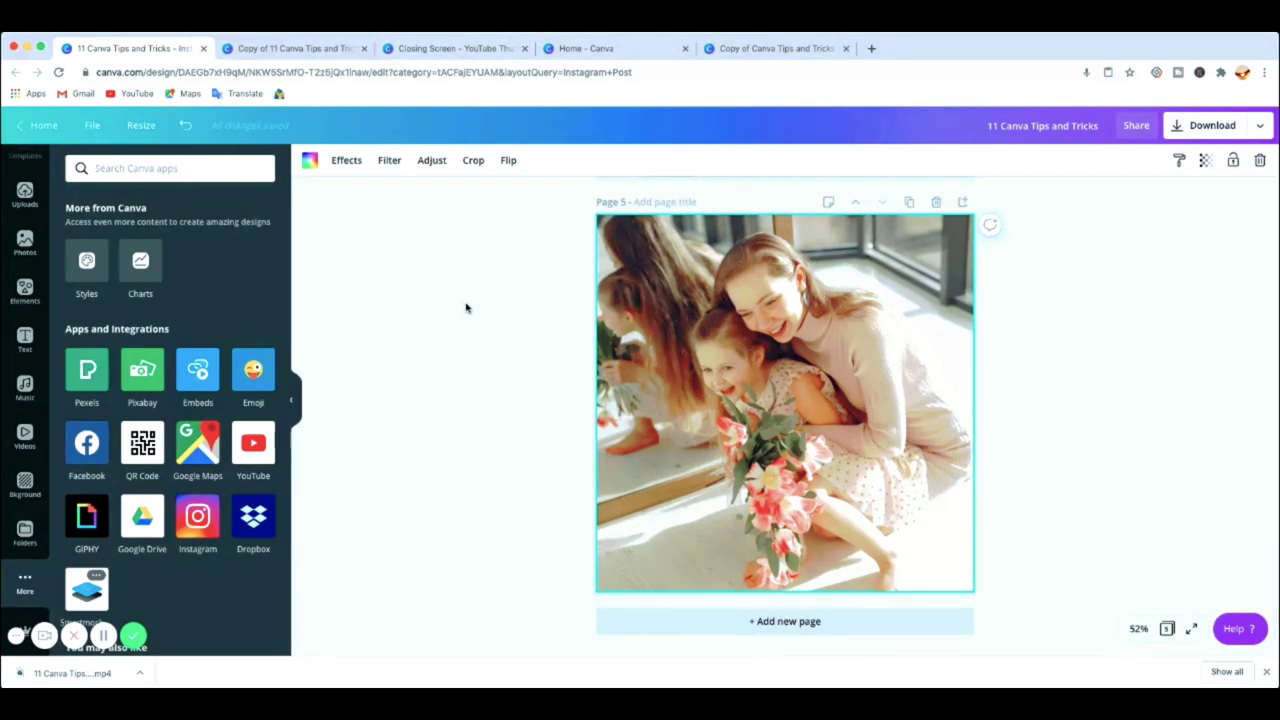
pyautogui.press('Delete')
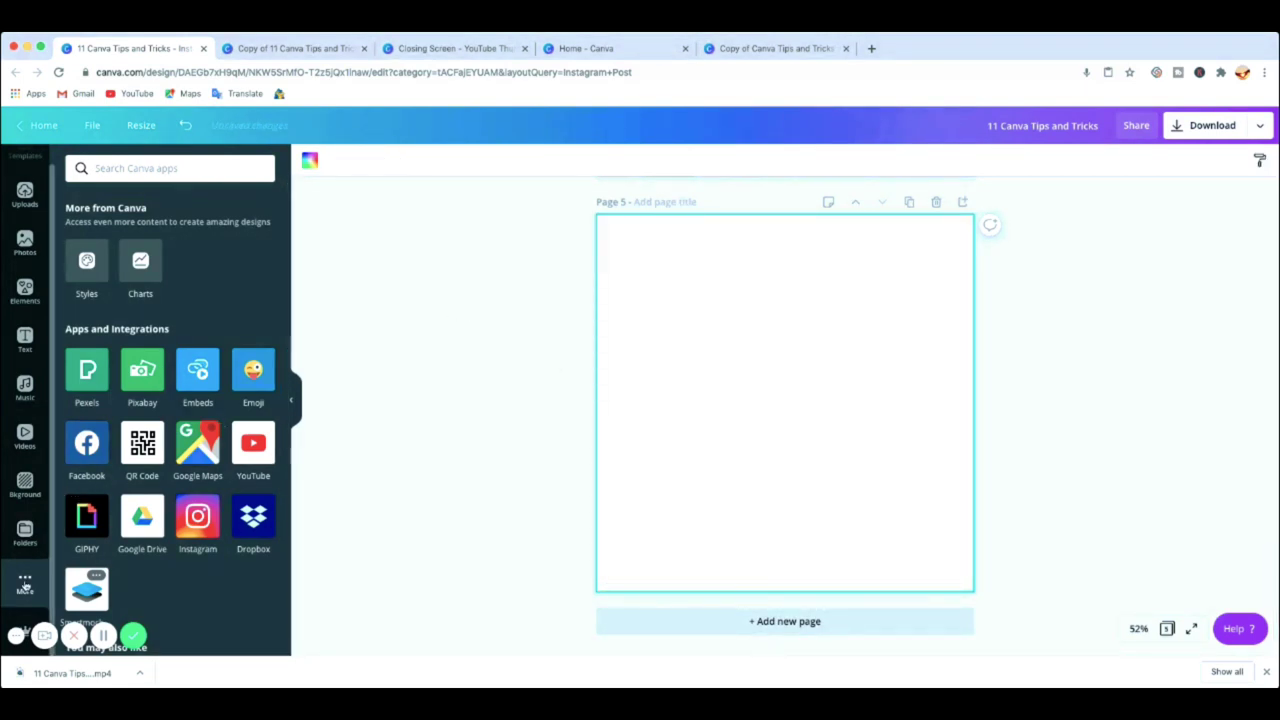
# From the free Pexels images, add the dark photo of the person with purple braids to page 5 and delete it again.
pyautogui.click(88, 372)
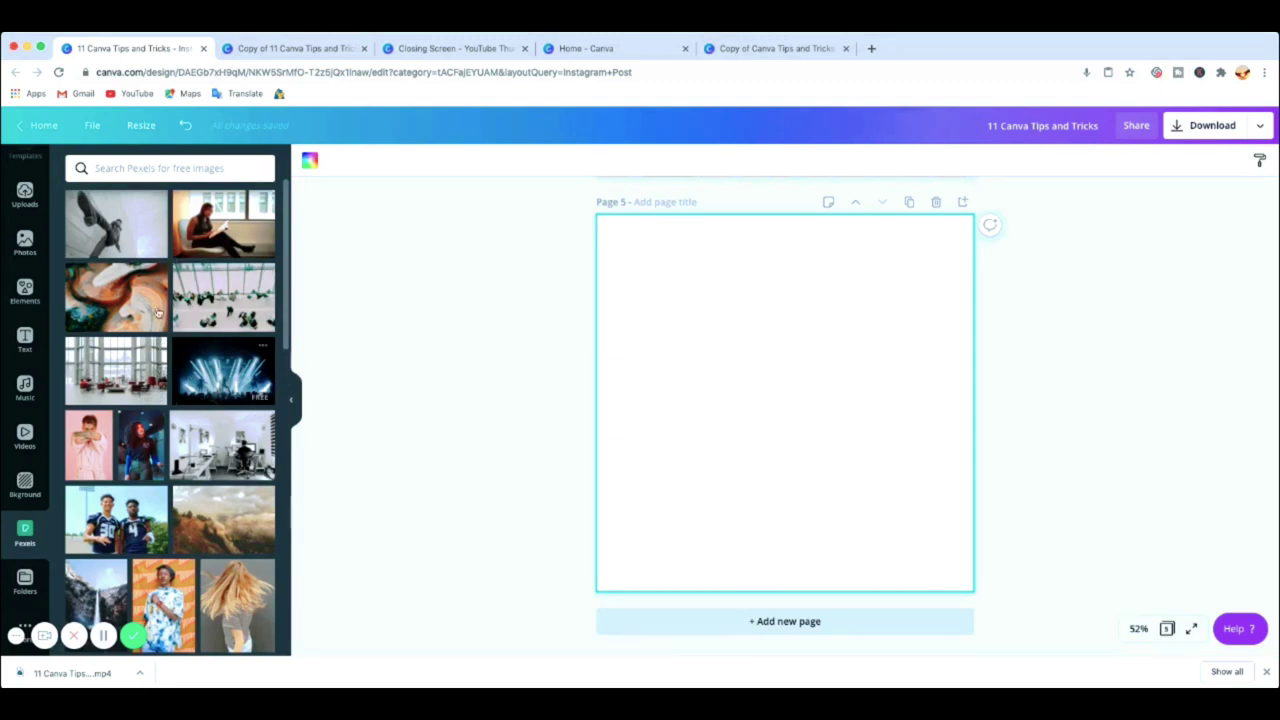
pyautogui.scroll(-2, 158, 410)
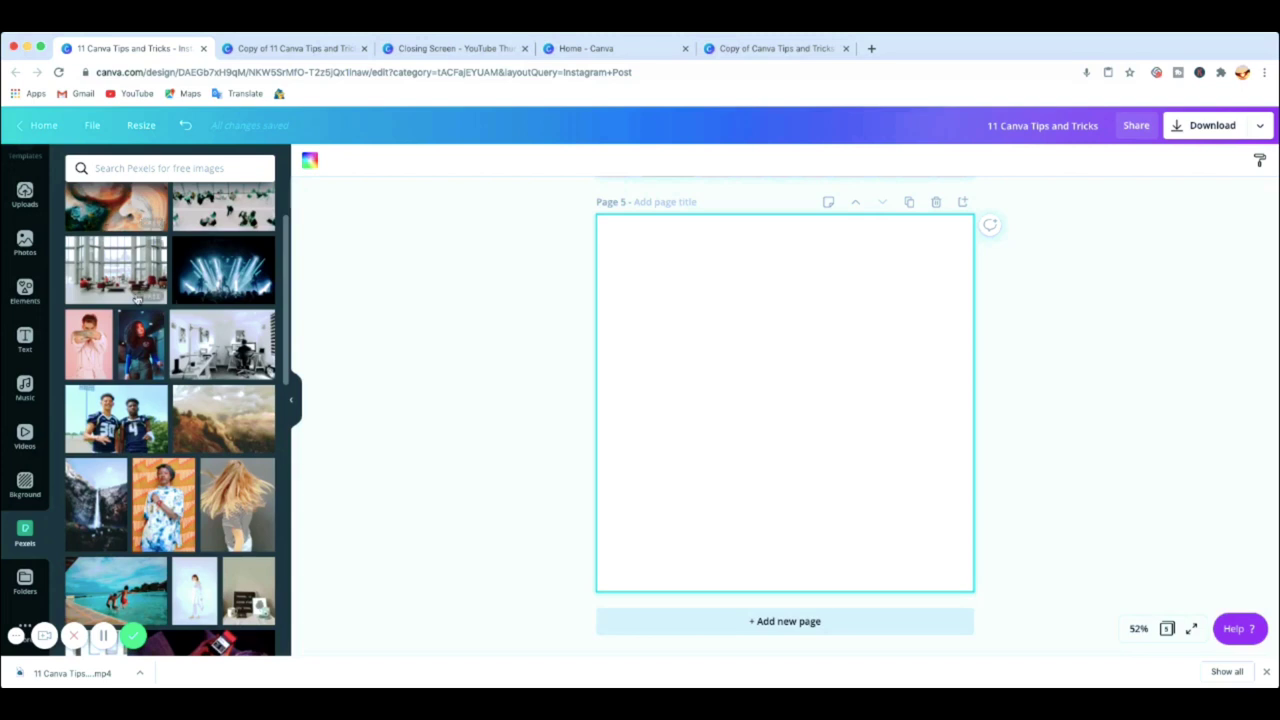
pyautogui.scroll(-2, 170, 450)
pyautogui.click(200, 530)
pyautogui.scroll(-3, 170, 450)
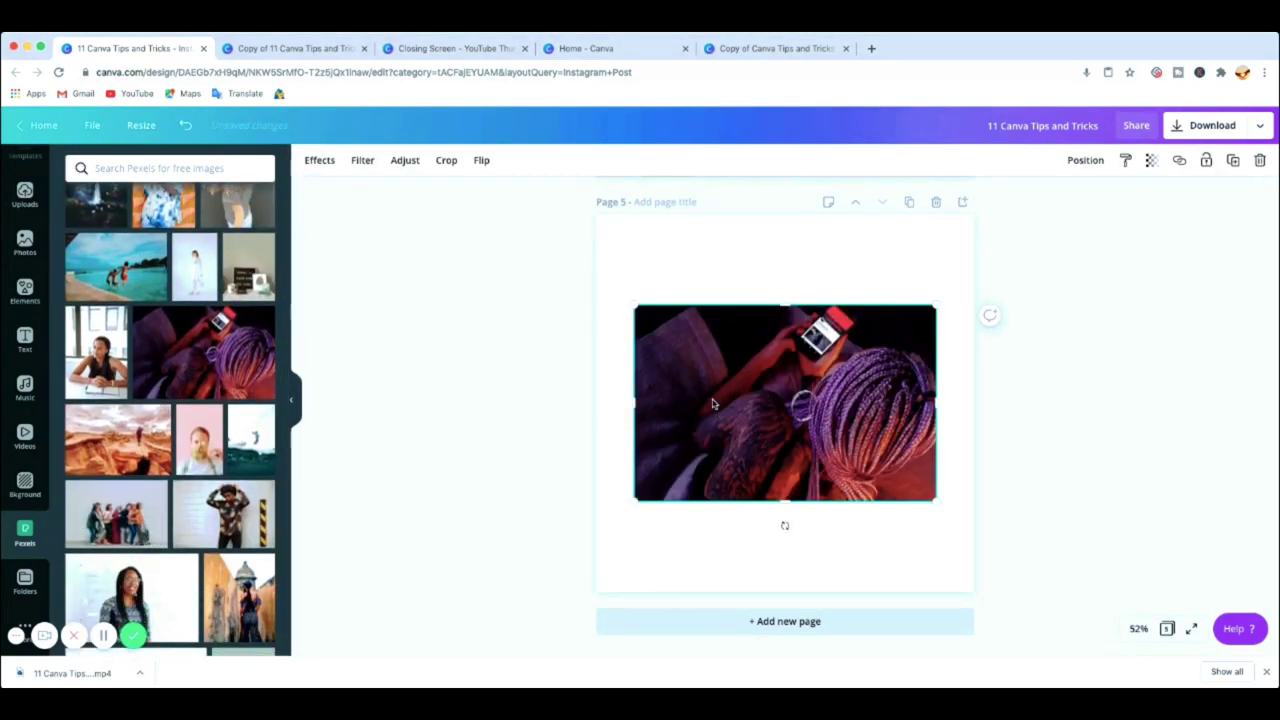
pyautogui.press('Delete')
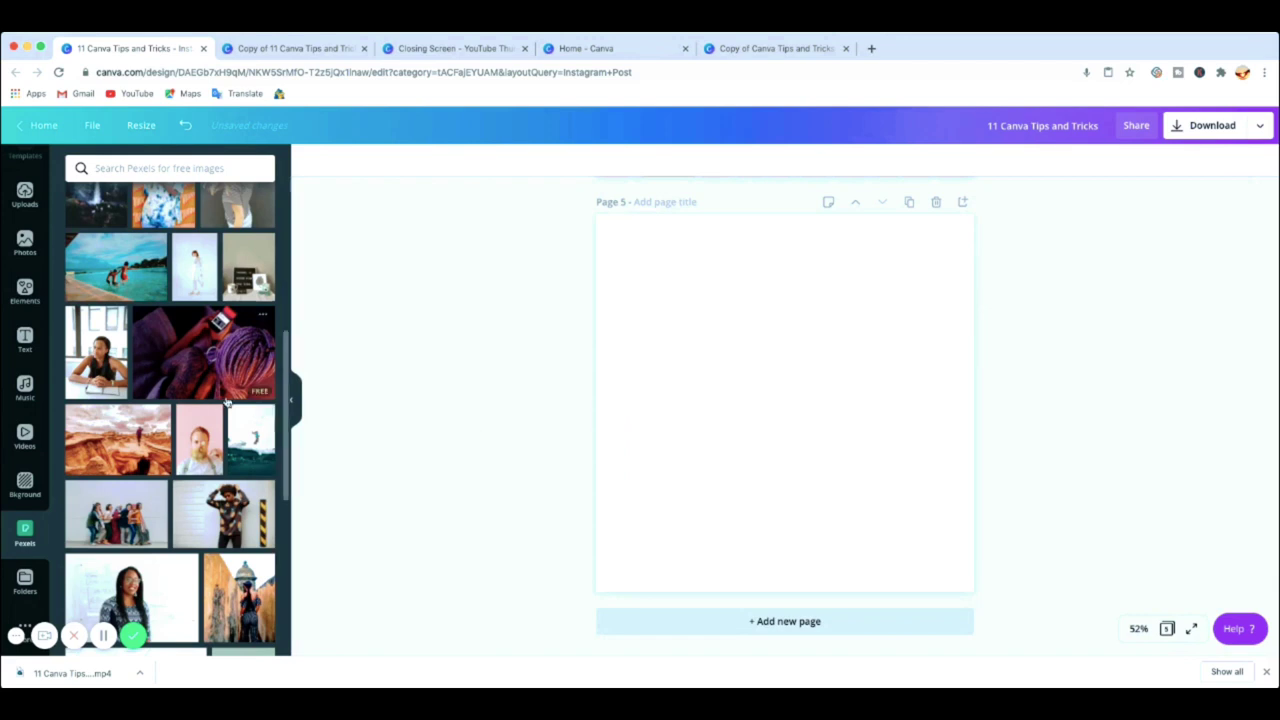
# Add the Pexels photo of the person standing on orange canyon rocks to page 5 and set it as the background.
pyautogui.click(128, 455)
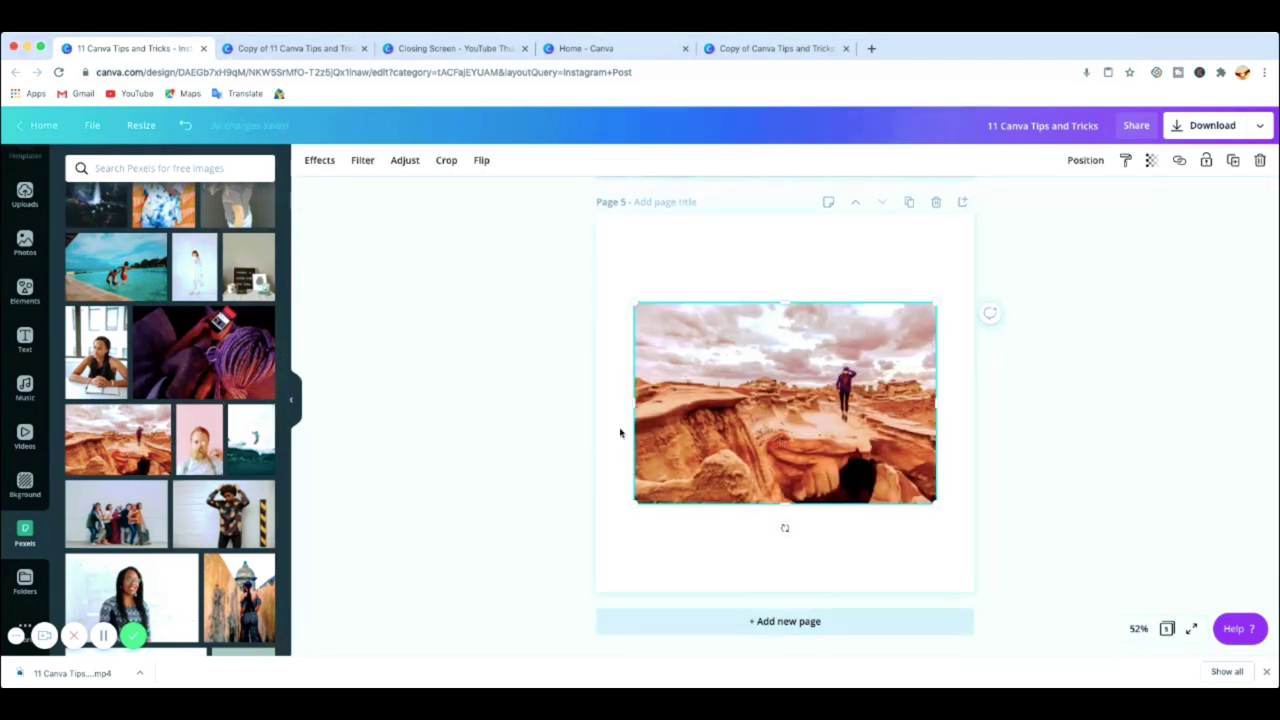
pyautogui.scroll(-3, 170, 420)
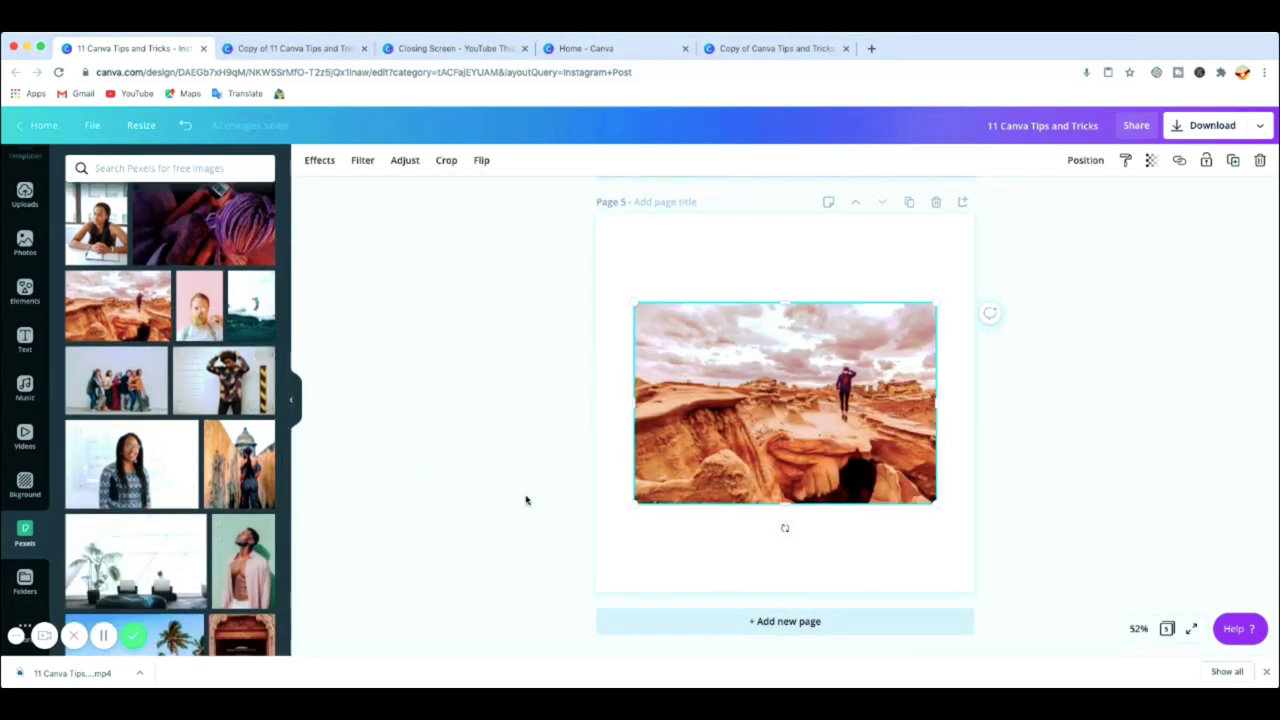
pyautogui.moveTo(755, 483); pyautogui.dragTo(717, 395)
pyautogui.rightClick(719, 358)
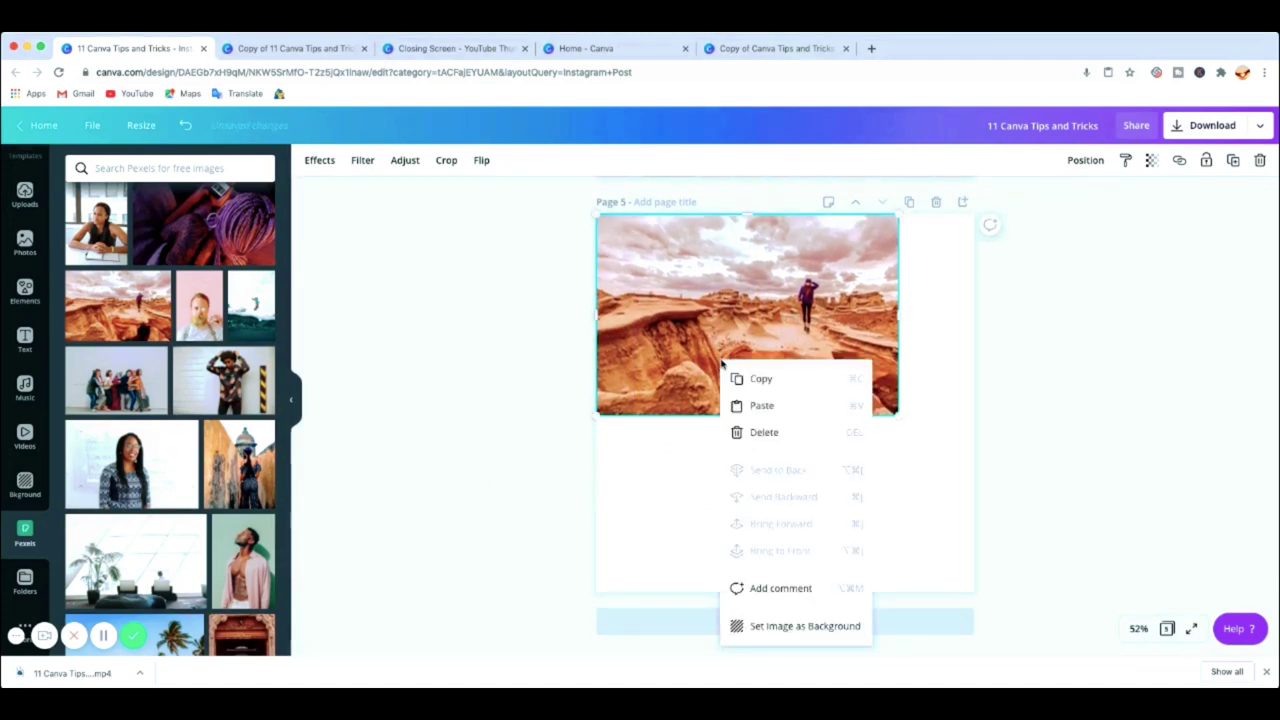
pyautogui.click(829, 627)
# Add a new blank page 6 and open the Pixabay integration from the additional apps.
pyautogui.click(805, 621)
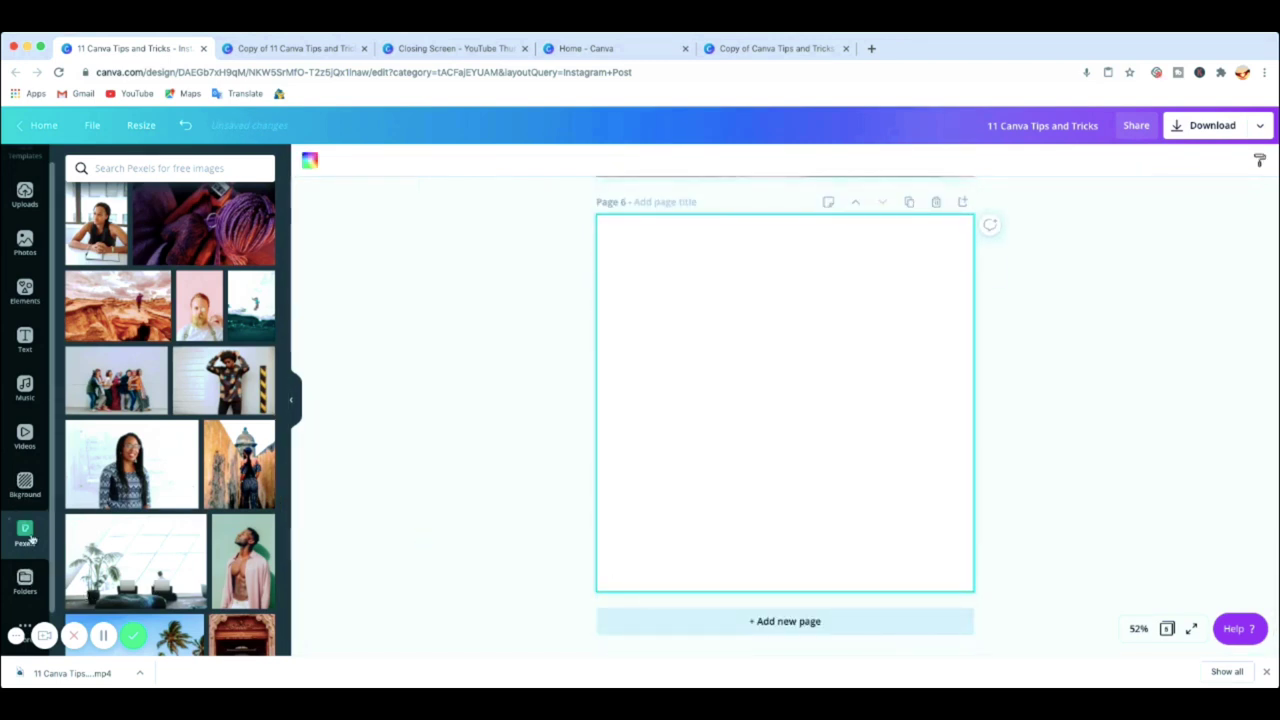
pyautogui.scroll(-1, 25, 575)
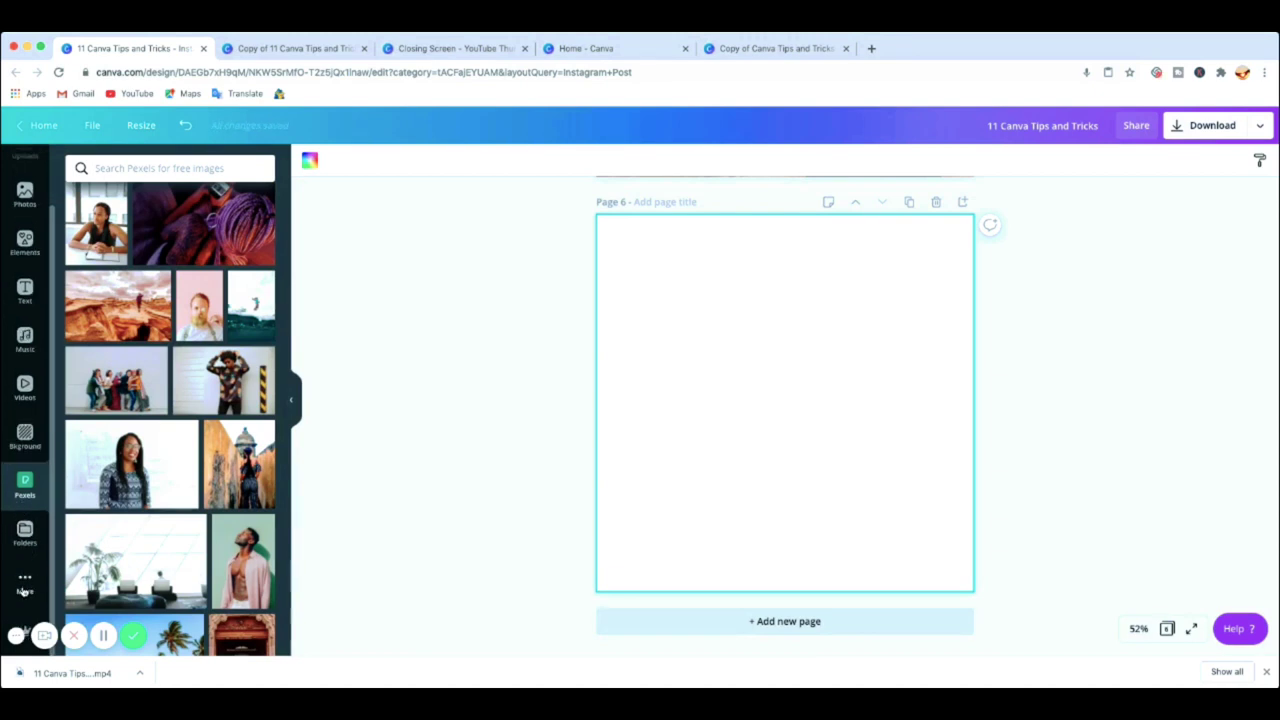
pyautogui.click(25, 585)
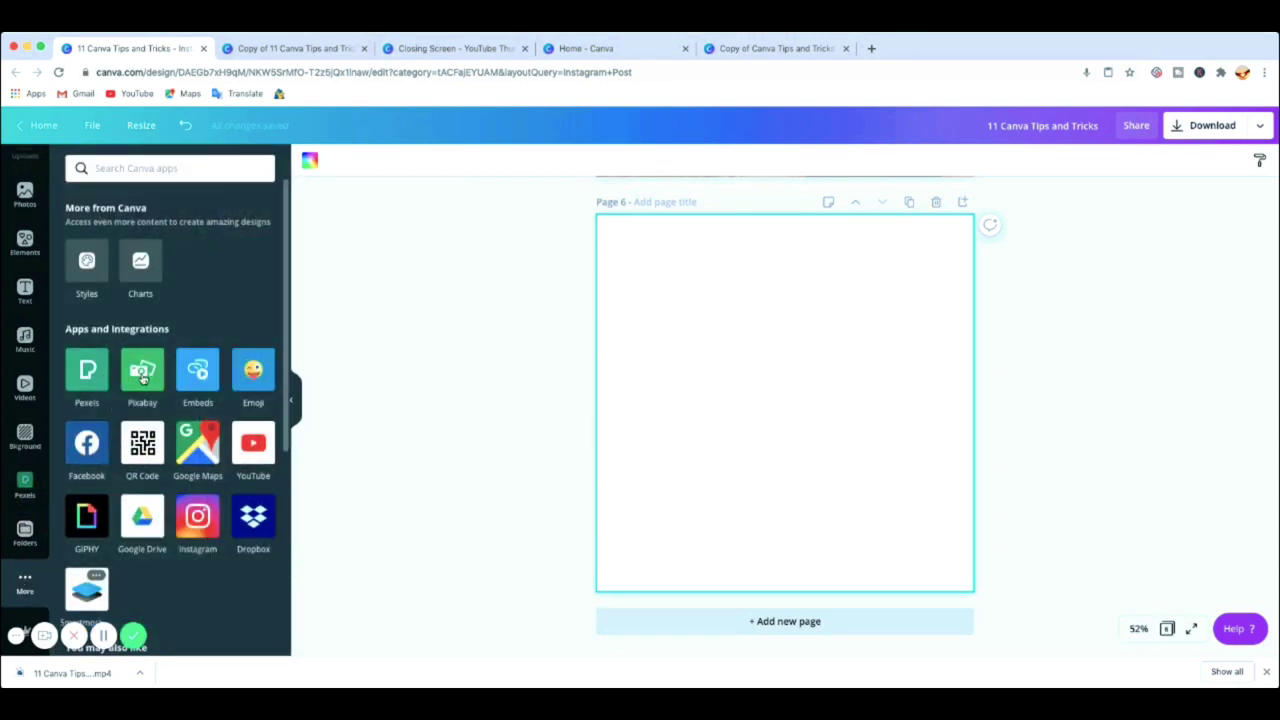
pyautogui.click(142, 378)
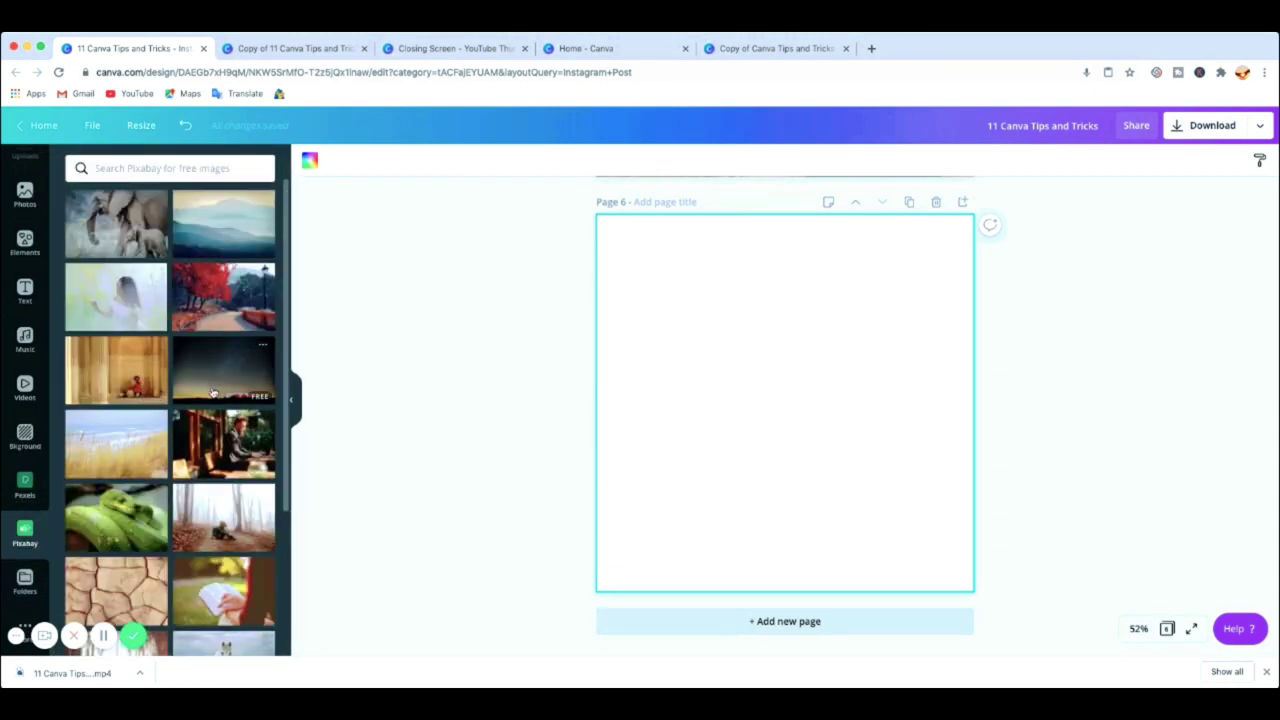
# From the free Pixabay images, add the dark photo of the woman holding a glowing light to page 6 and set it as the background.
pyautogui.scroll(-3, 200, 380)
pyautogui.scroll(-5, 219, 380)
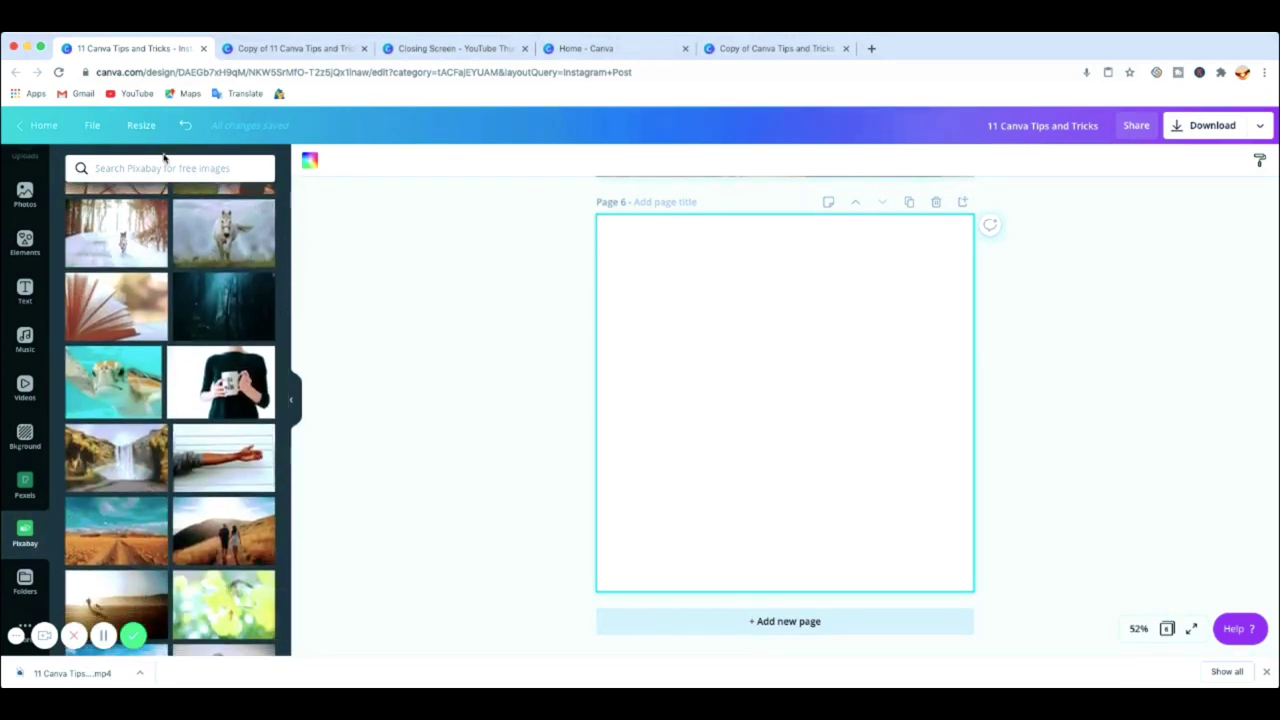
pyautogui.scroll(-5, 190, 330)
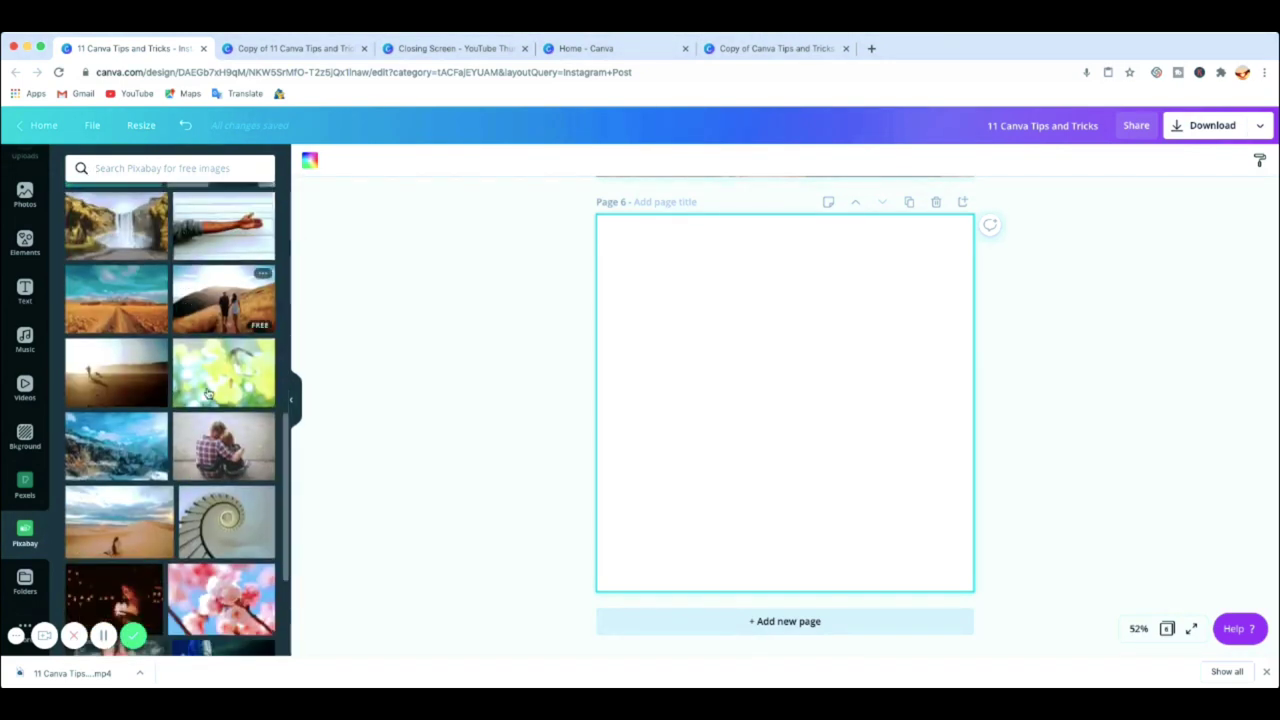
pyautogui.scroll(-6, 210, 485)
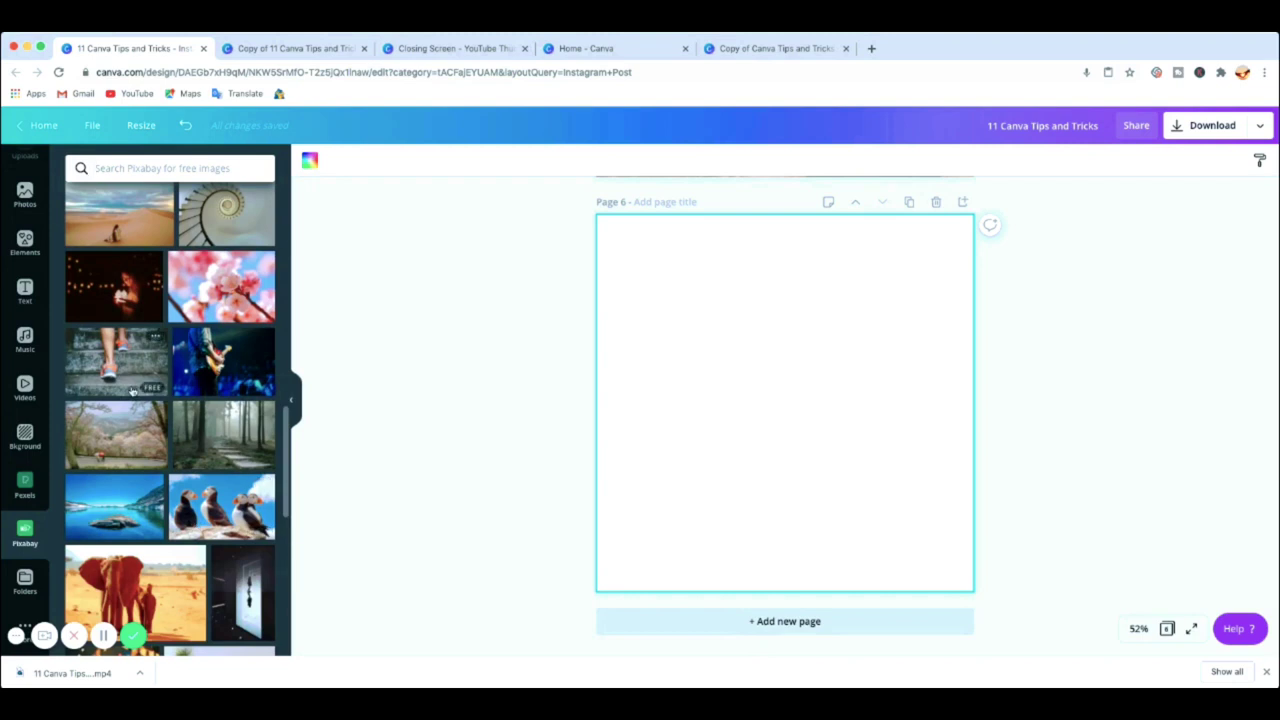
pyautogui.click(122, 288)
pyautogui.moveTo(720, 455); pyautogui.dragTo(706, 347)
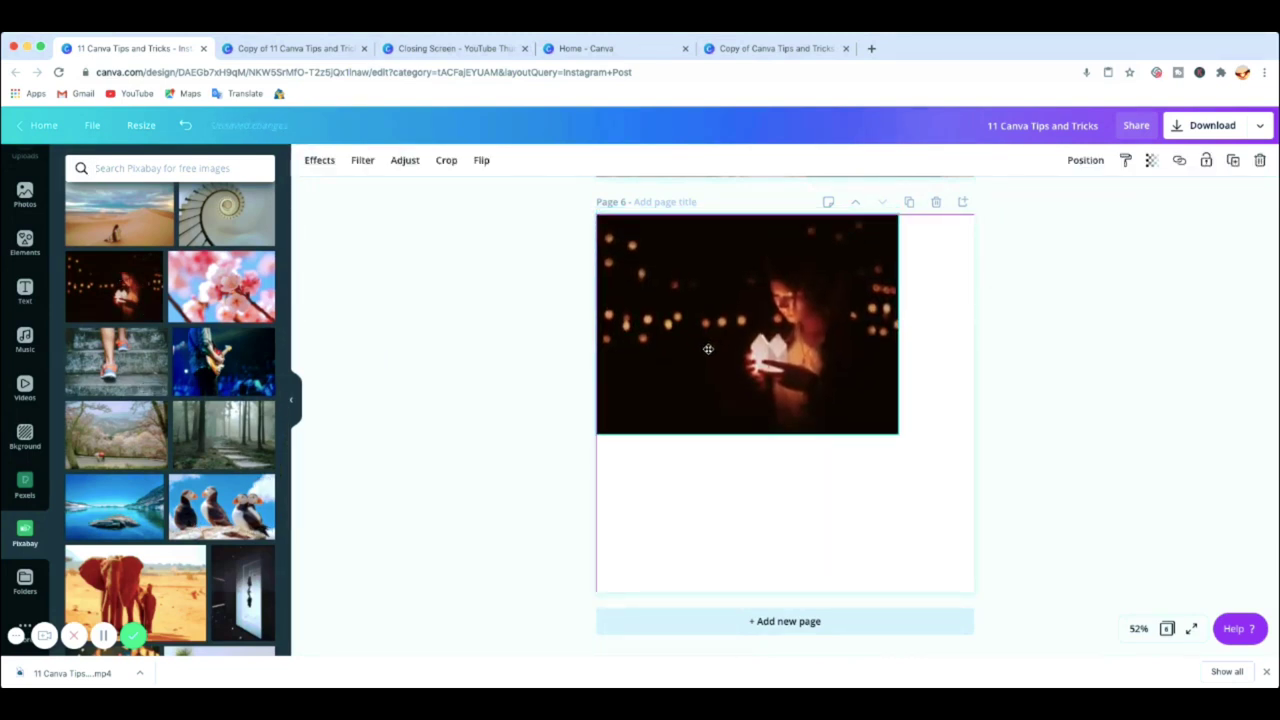
pyautogui.rightClick(778, 375)
pyautogui.click(877, 626)
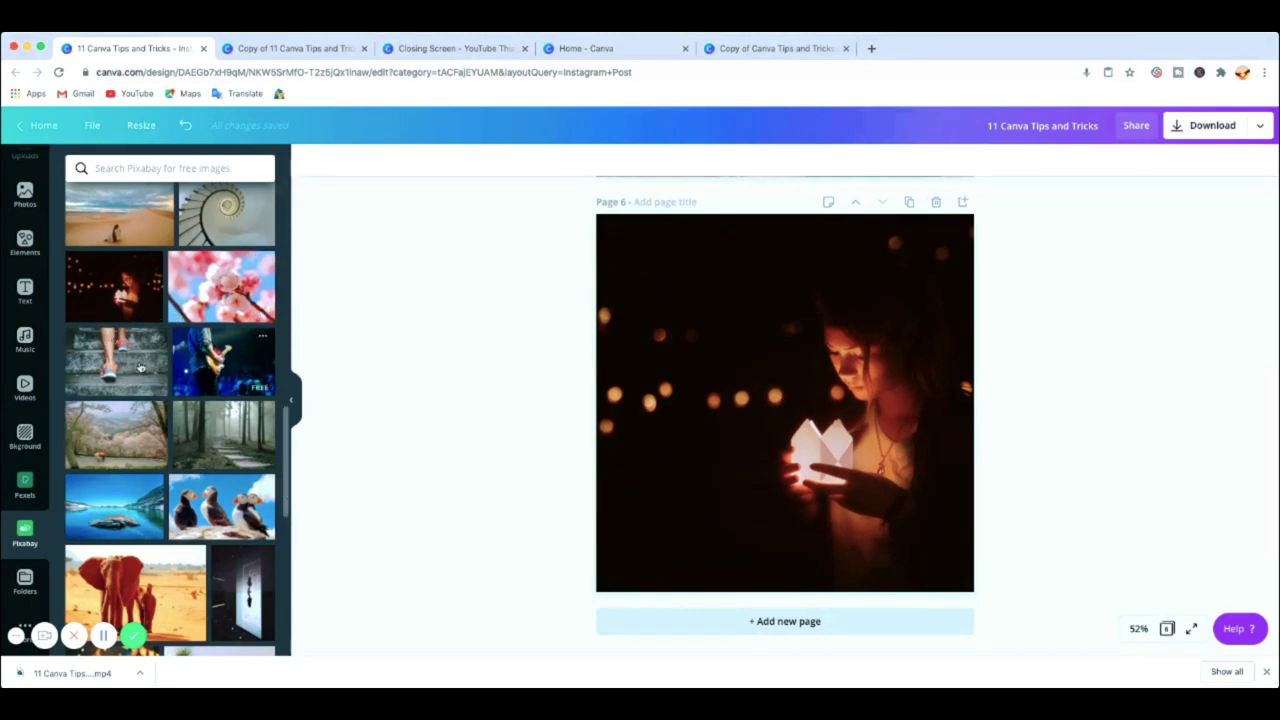
pyautogui.scroll(-3, 150, 390)
pyautogui.scroll(-2, 148, 397)
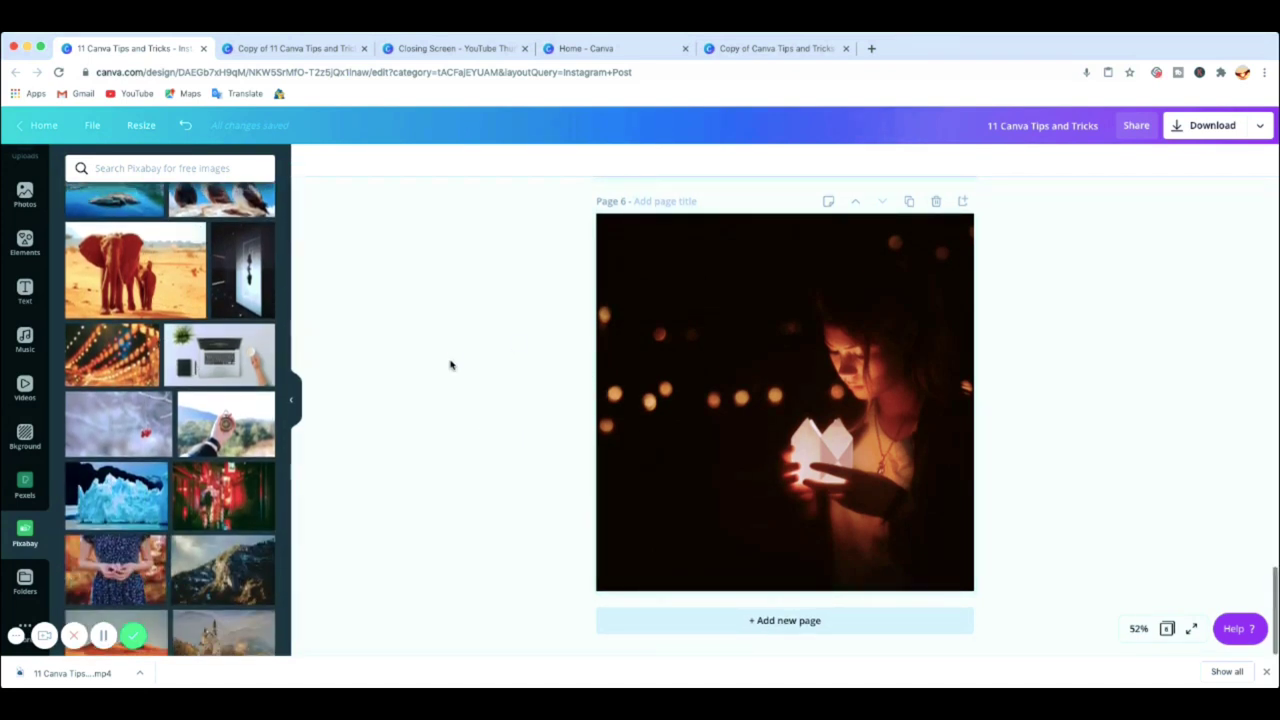
pyautogui.scroll(3, 449, 362)
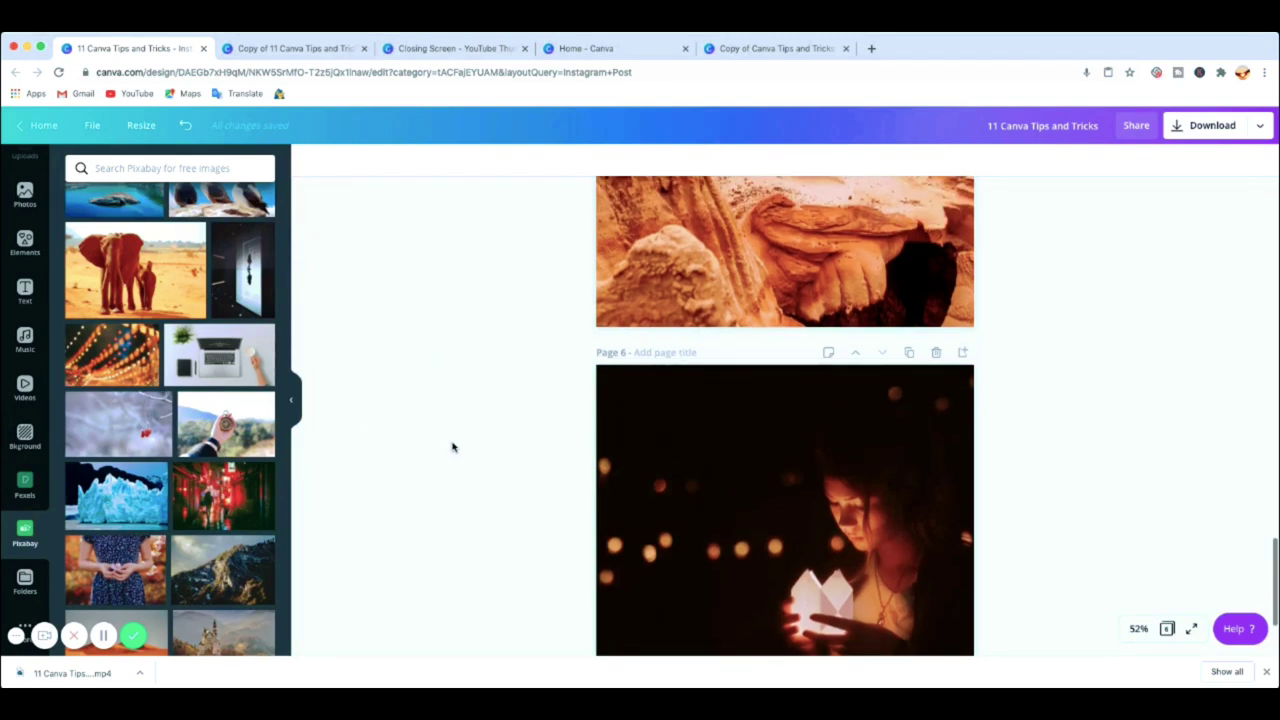
pyautogui.scroll(-1, 475, 405)
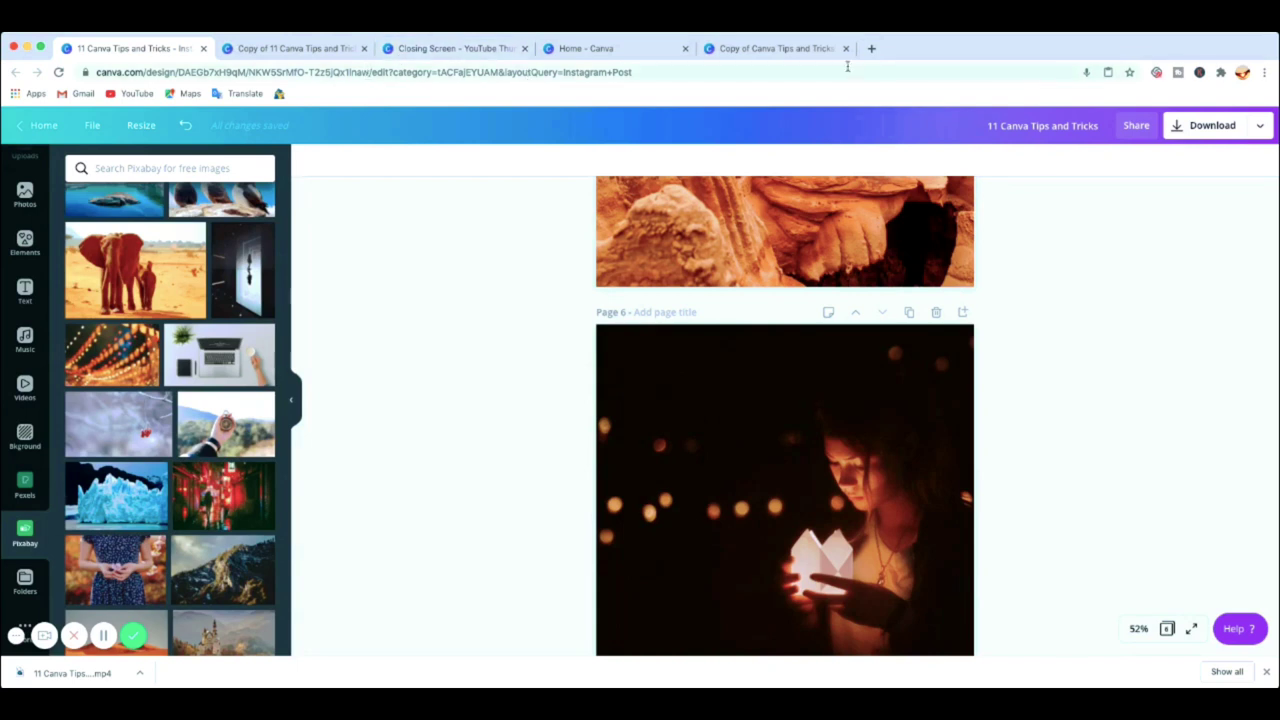
pyautogui.scroll(-2, 544, 218)
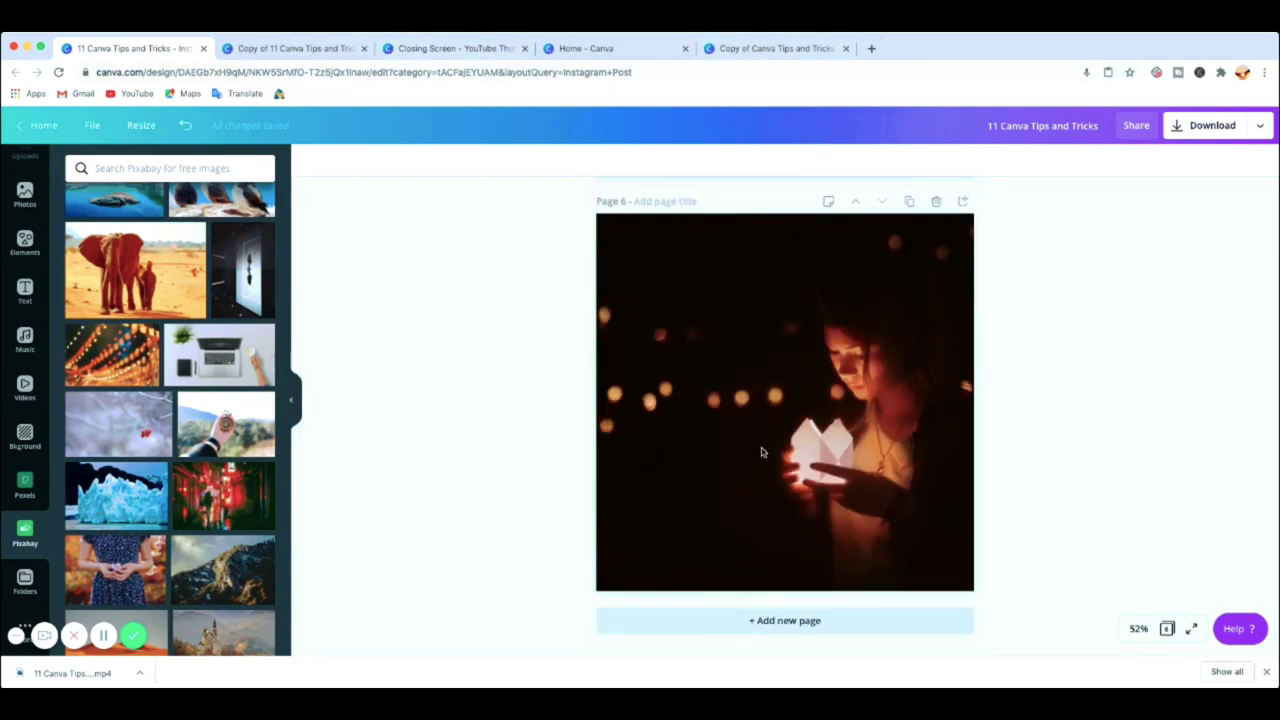
# Add a new blank page 7 and search the elements for "Letter frames".
pyautogui.click(801, 621)
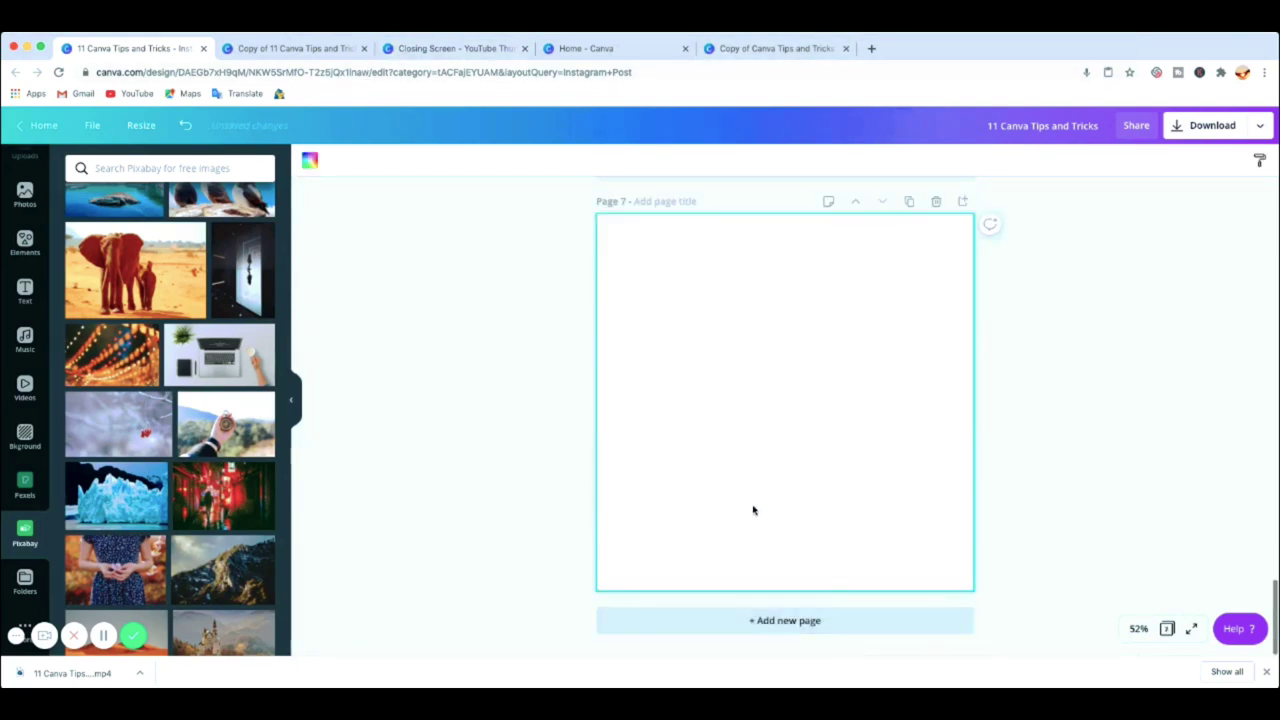
pyautogui.click(25, 243)
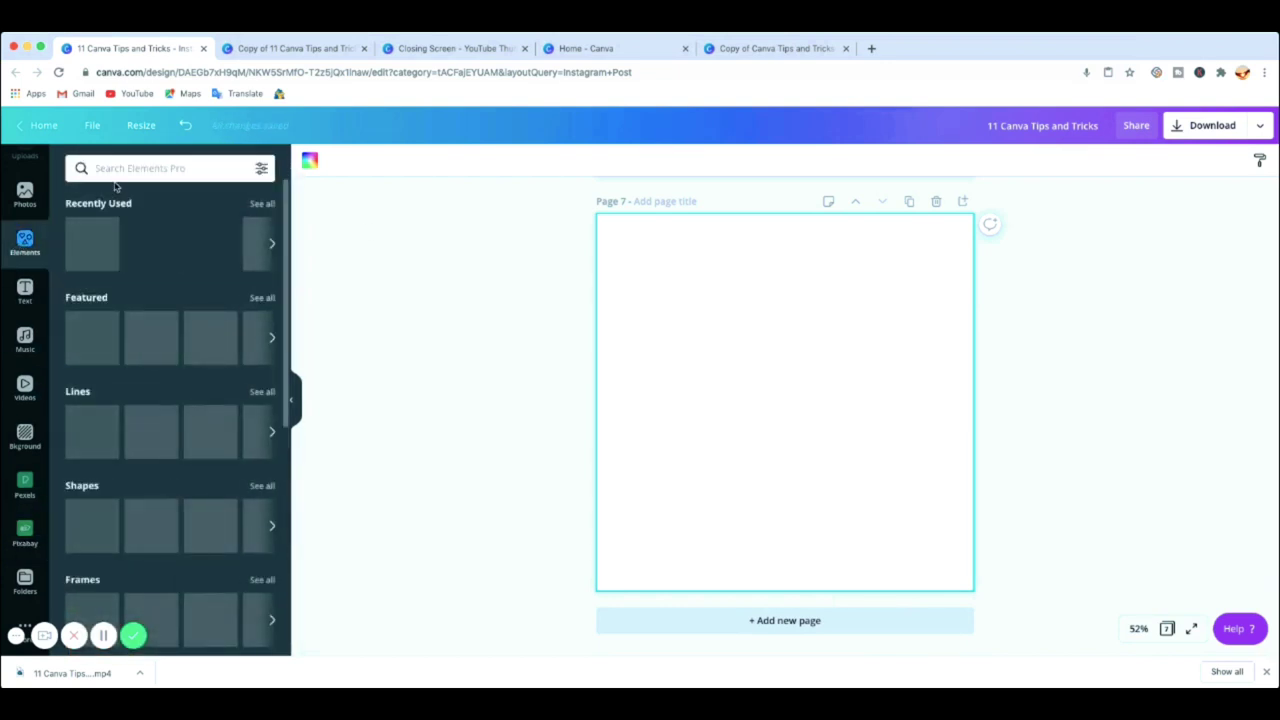
pyautogui.click(125, 168)
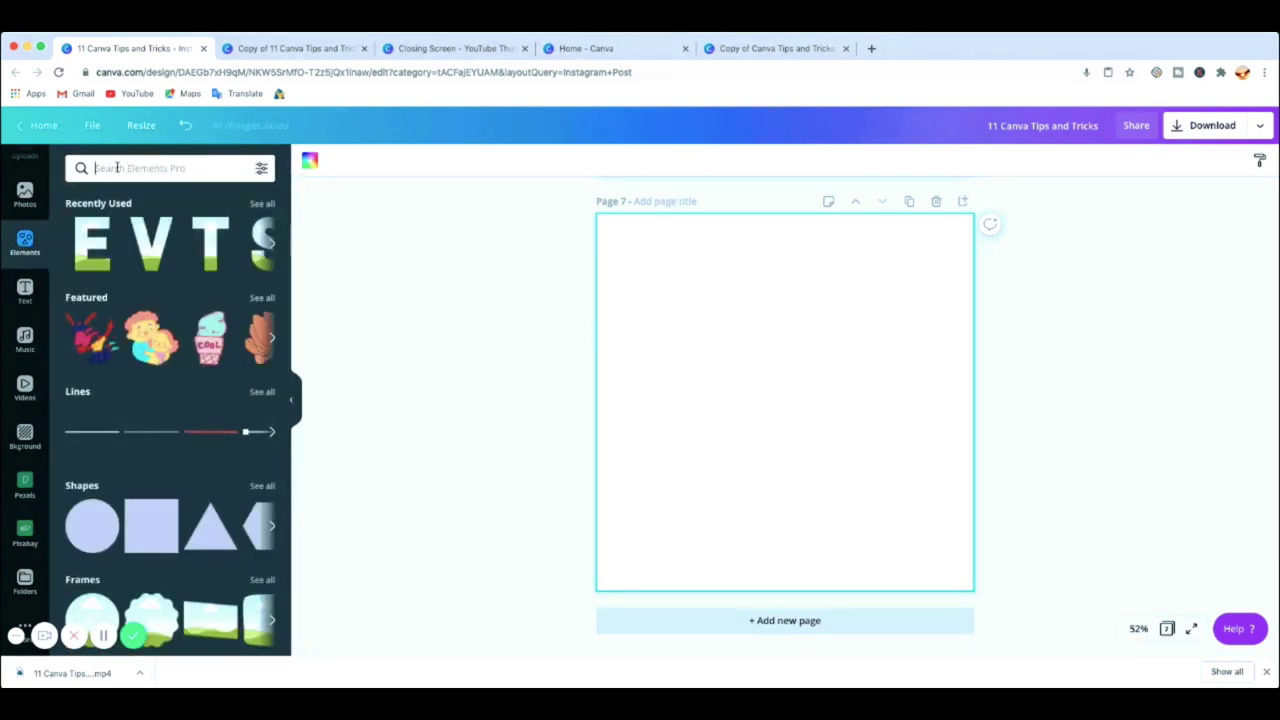
pyautogui.write('Leter')
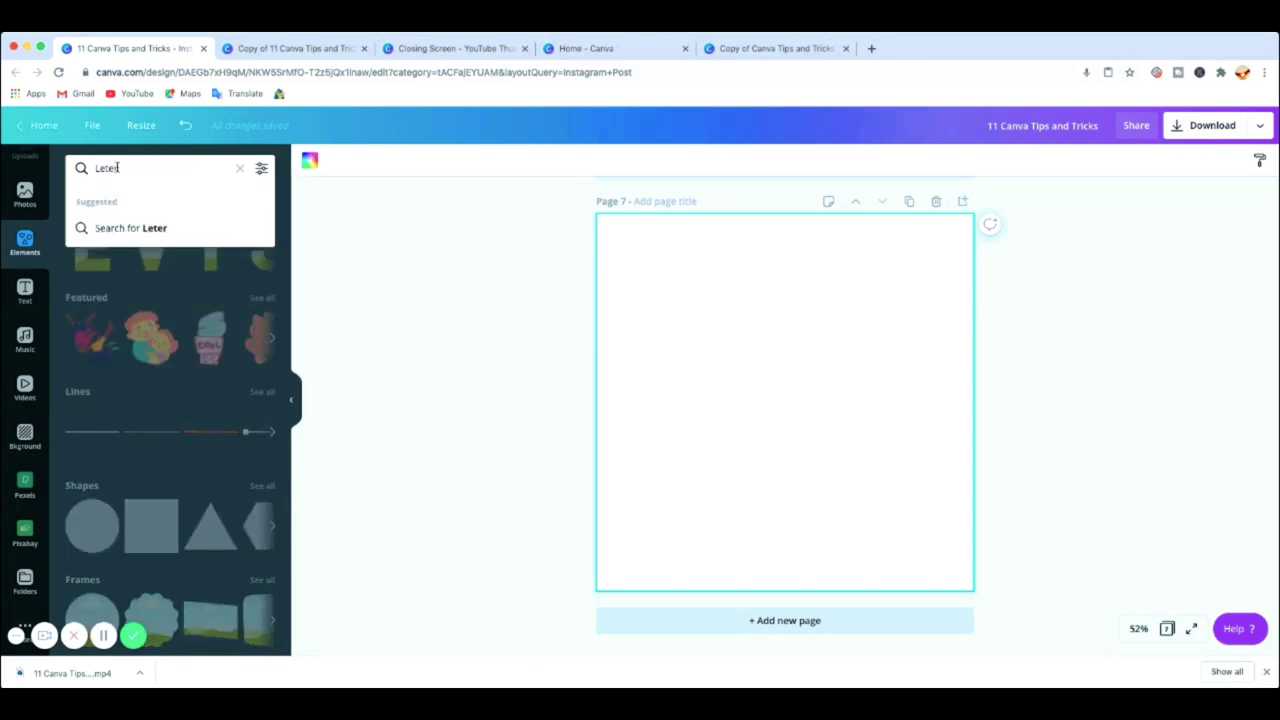
pyautogui.write('ter frssmes')
pyautogui.press('BackSpace')
pyautogui.press('BackSpace')
pyautogui.press('BackSpace')
pyautogui.press('BackSpace')
pyautogui.press('BackSpace')
pyautogui.write('am')
pyautogui.press('Return')
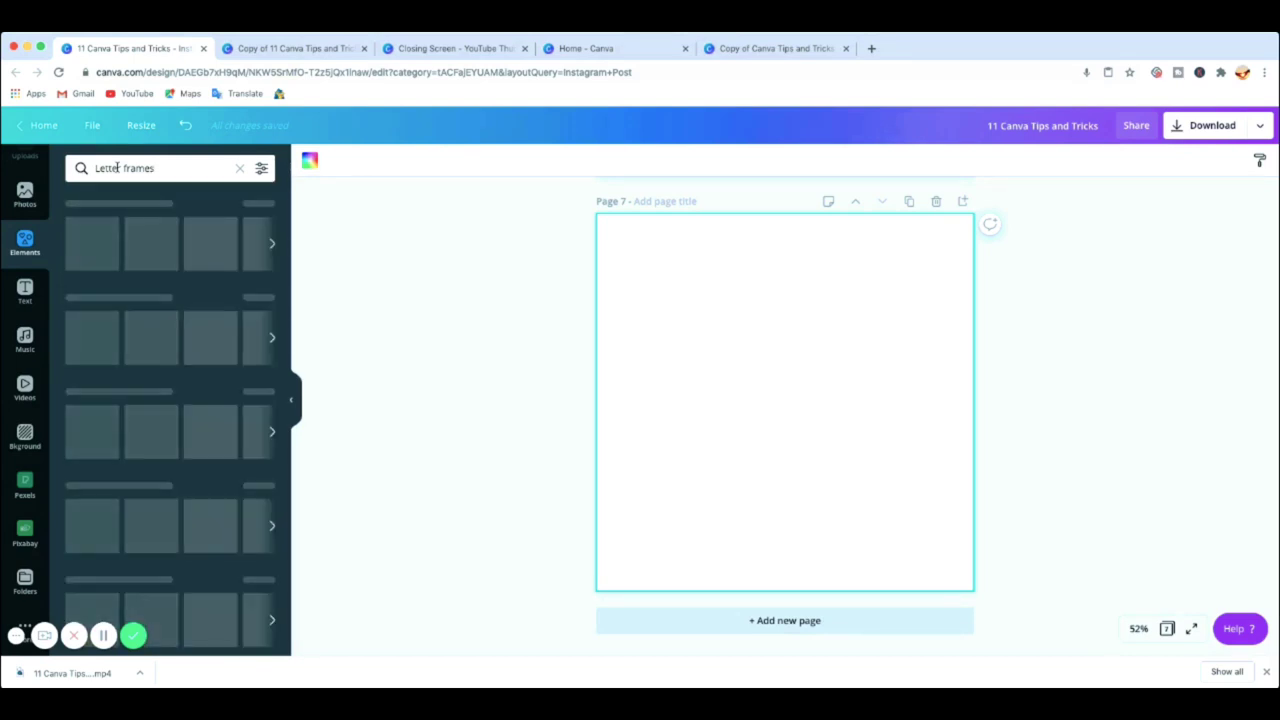
# From the green-hill letter frames, add an S, a T and two E frames to page 7.
pyautogui.scroll(-10, 170, 320)
pyautogui.scroll(-5, 170, 322)
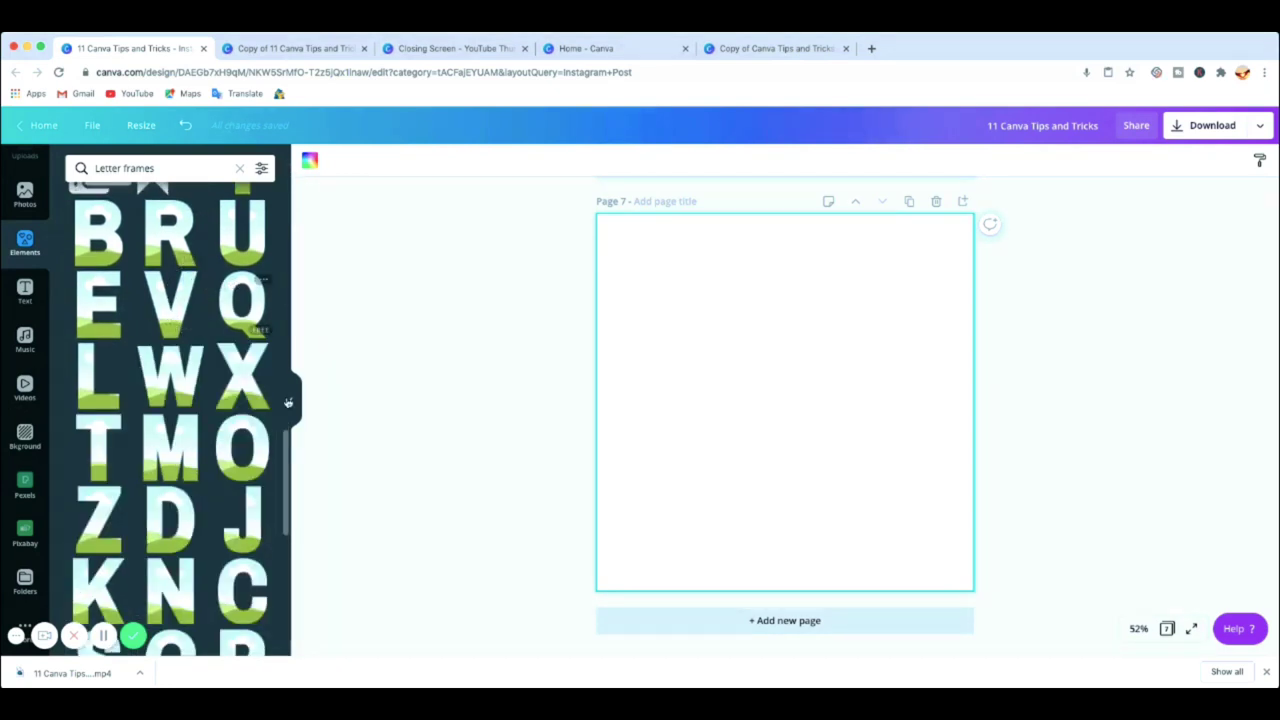
pyautogui.scroll(-2, 166, 362)
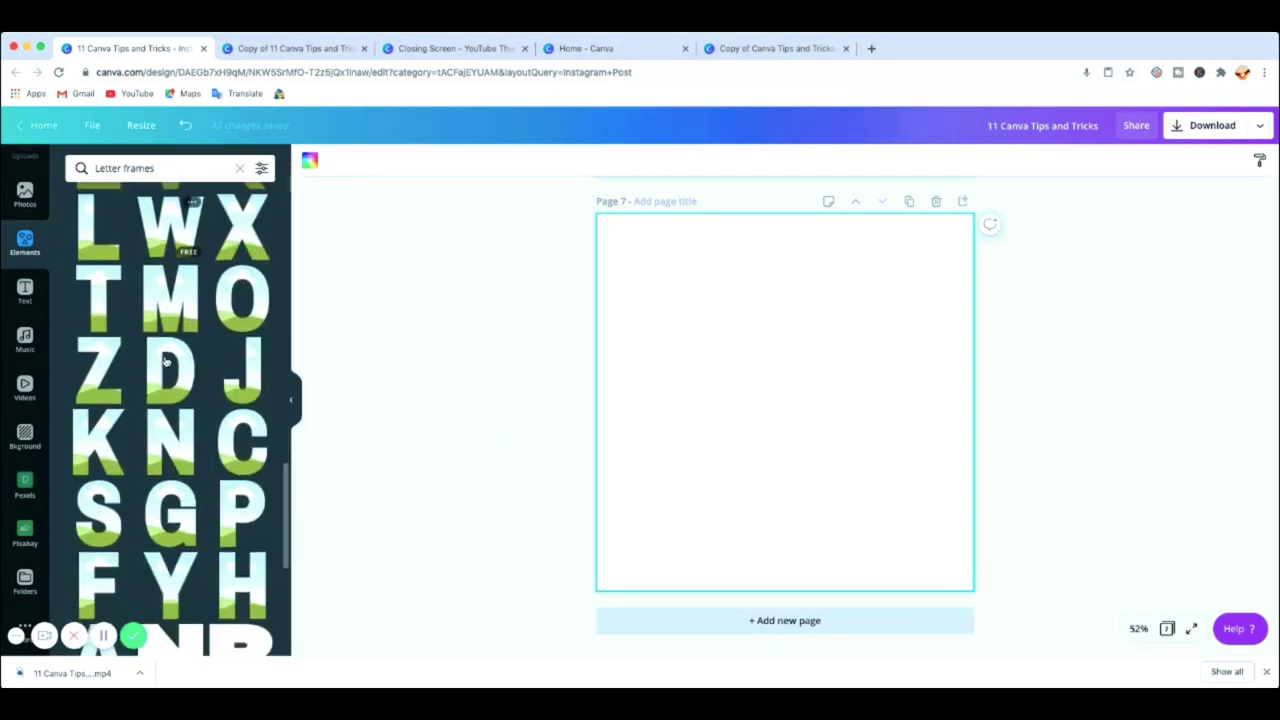
pyautogui.scroll(-3, 177, 375)
pyautogui.scroll(10, 180, 350)
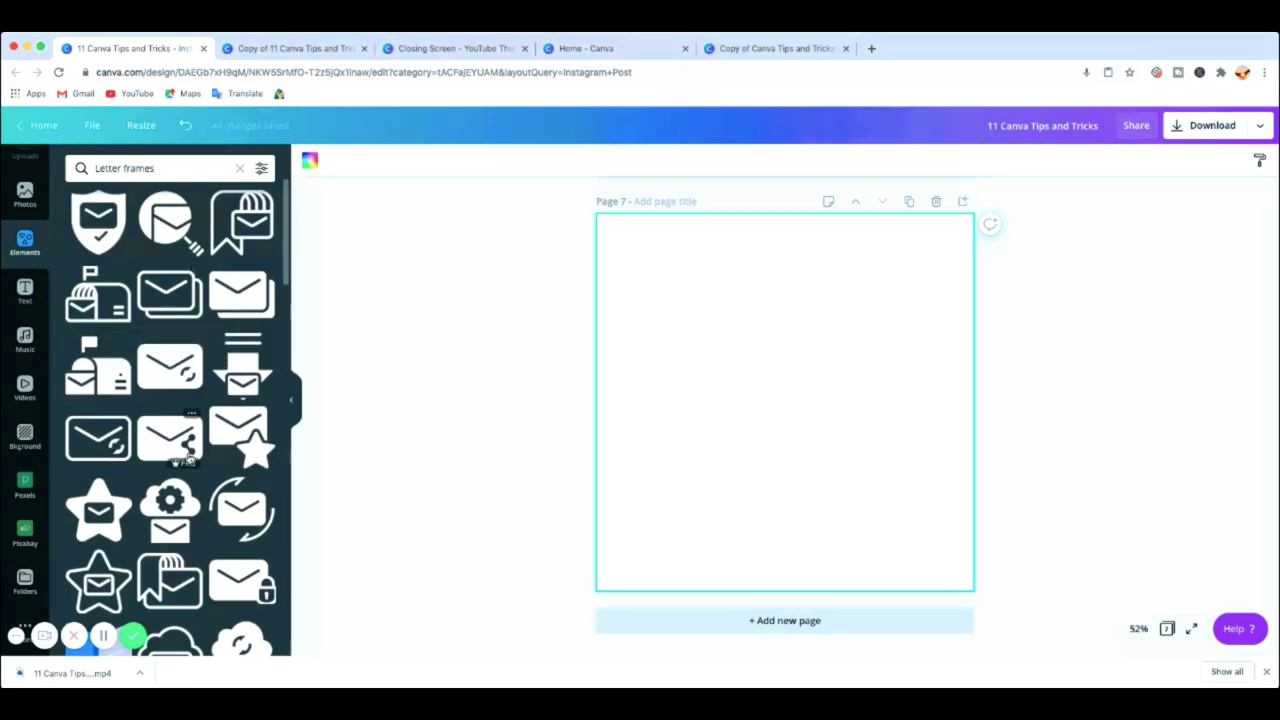
pyautogui.scroll(-5, 185, 460)
pyautogui.scroll(-5, 180, 460)
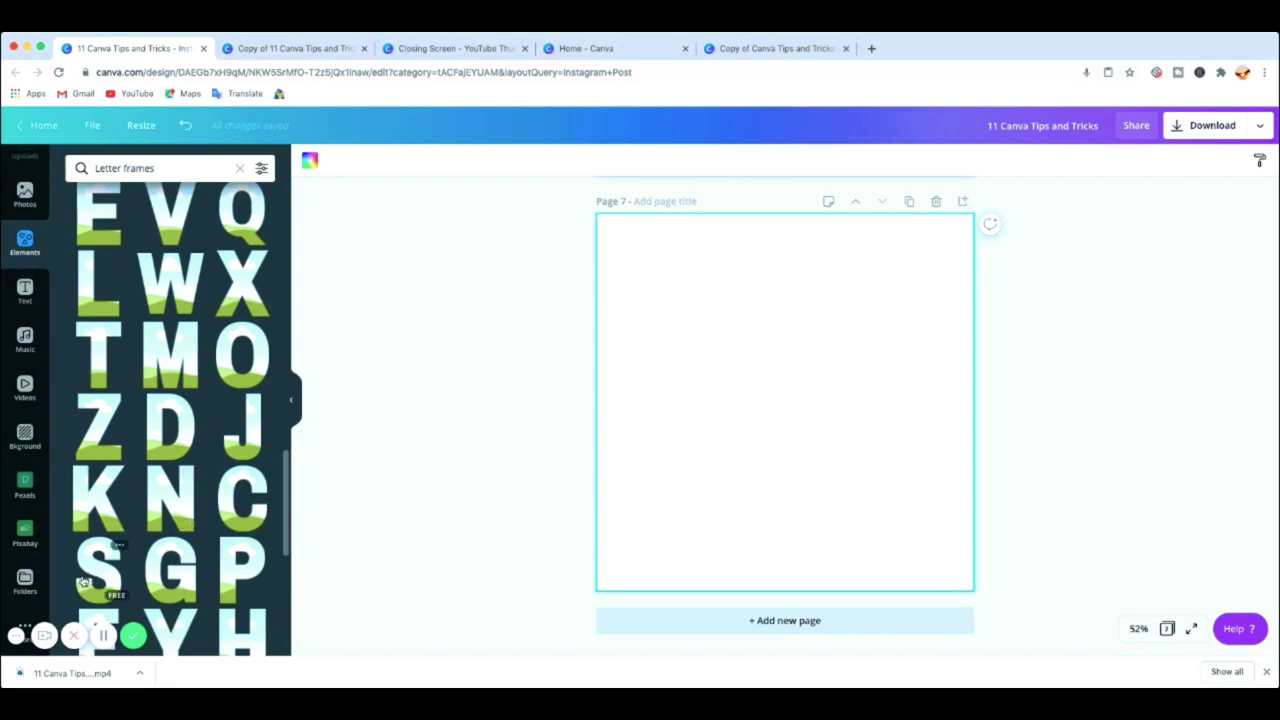
pyautogui.click(86, 580)
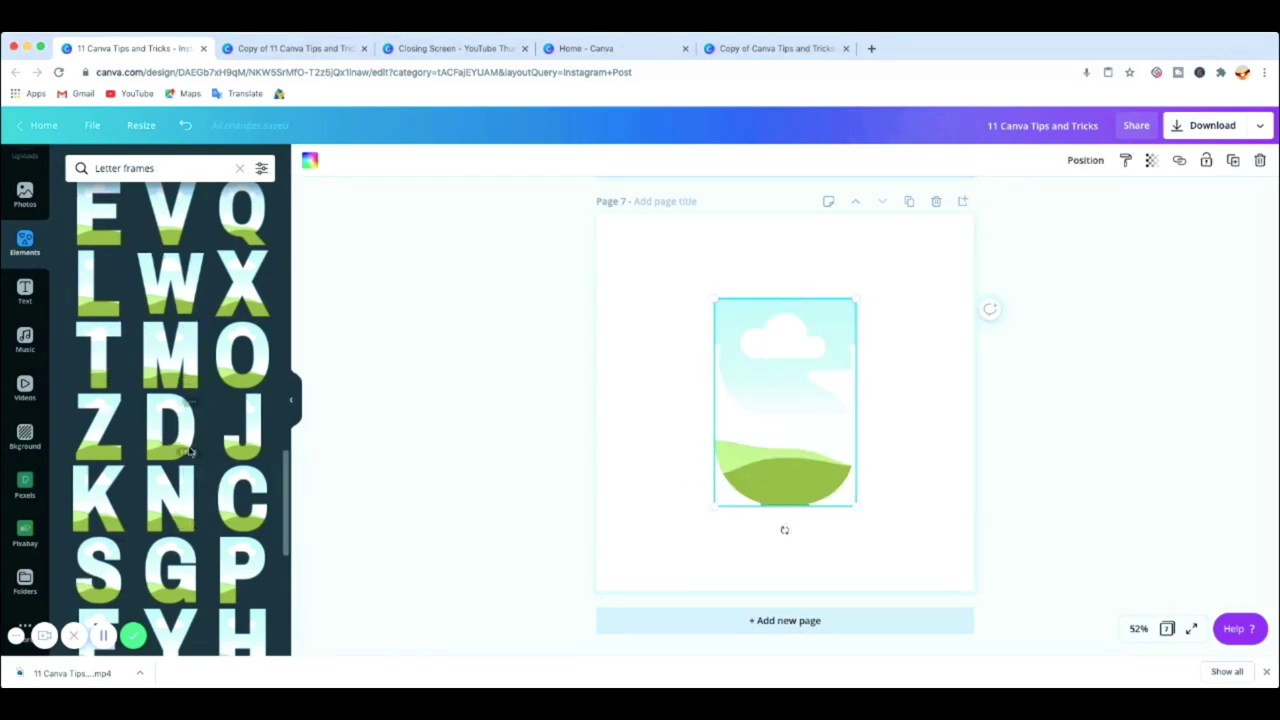
pyautogui.scroll(2, 186, 520)
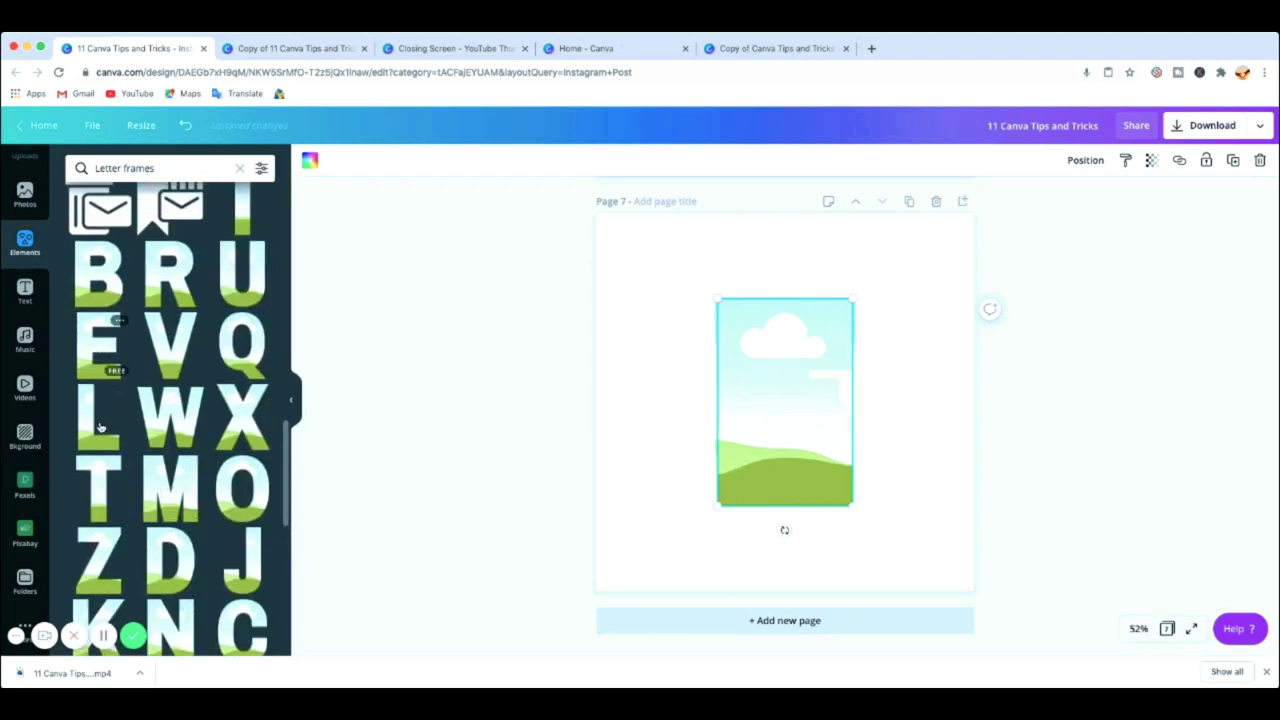
pyautogui.click(102, 349)
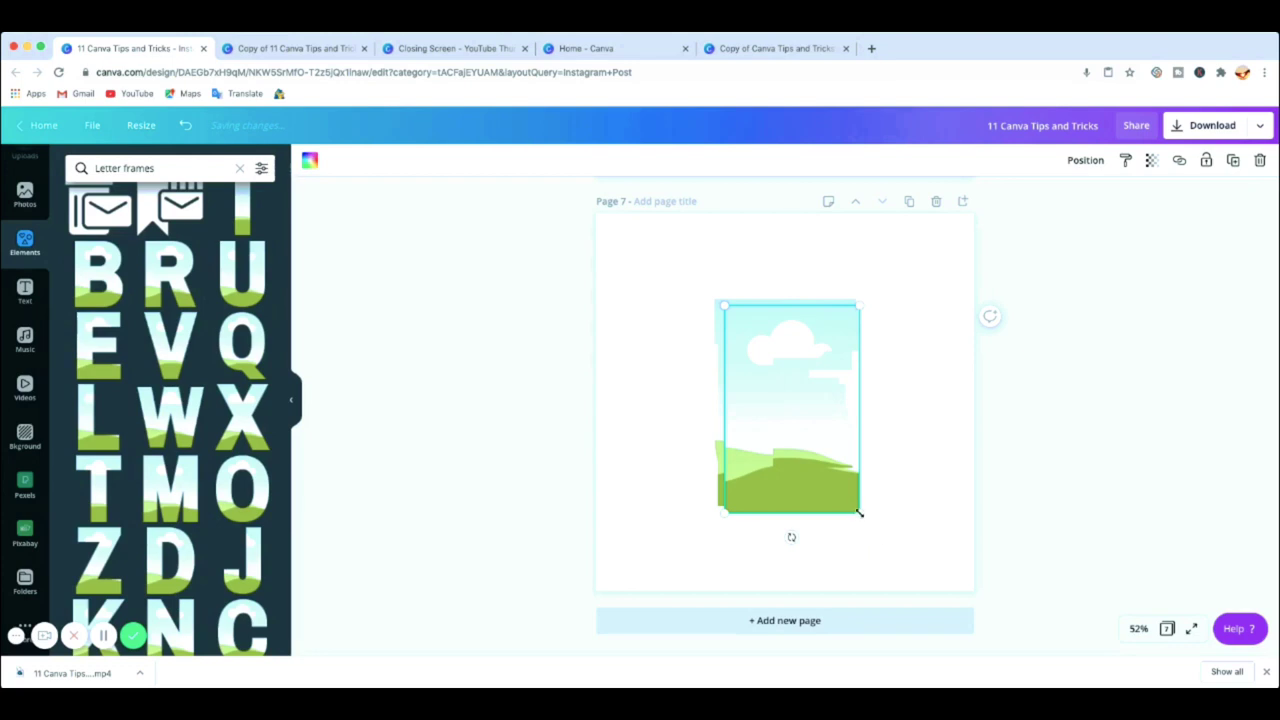
# Shrink one of the E frames slightly and spread the overlapping E and T frames apart across page 7.
pyautogui.moveTo(855, 508); pyautogui.dragTo(830, 471)
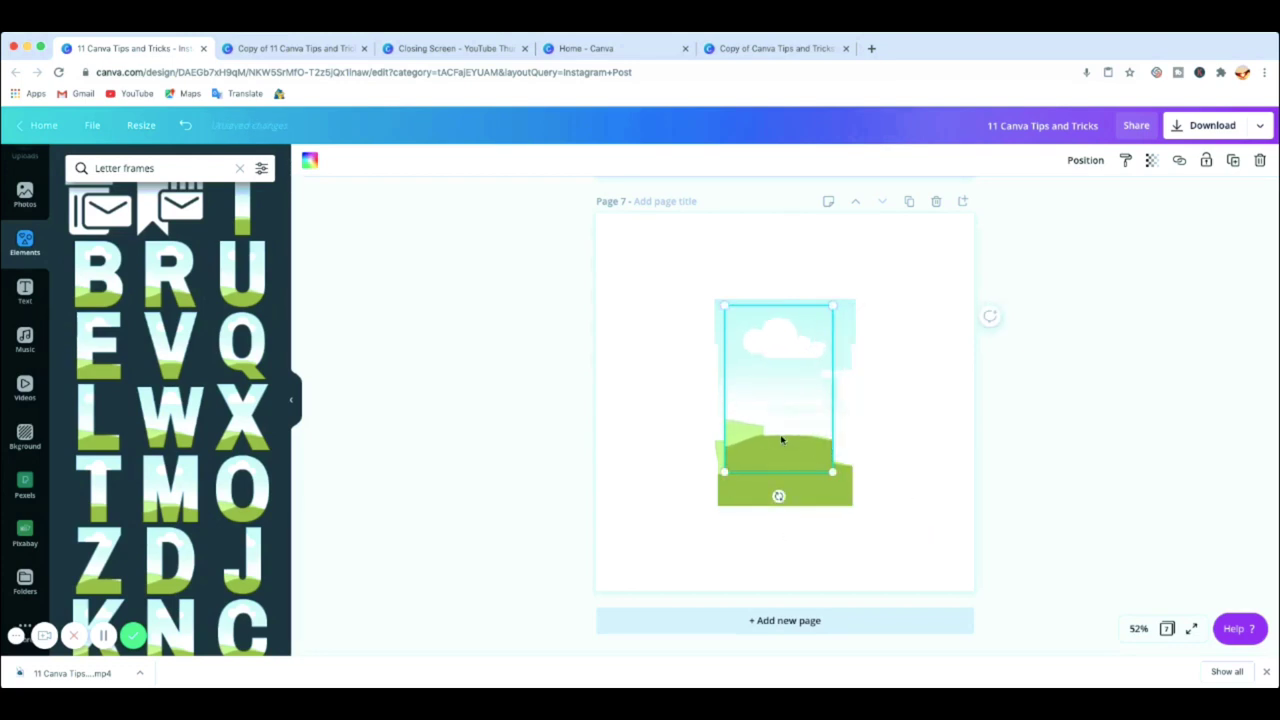
pyautogui.moveTo(780, 432); pyautogui.dragTo(891, 449)
pyautogui.moveTo(780, 437); pyautogui.dragTo(657, 457)
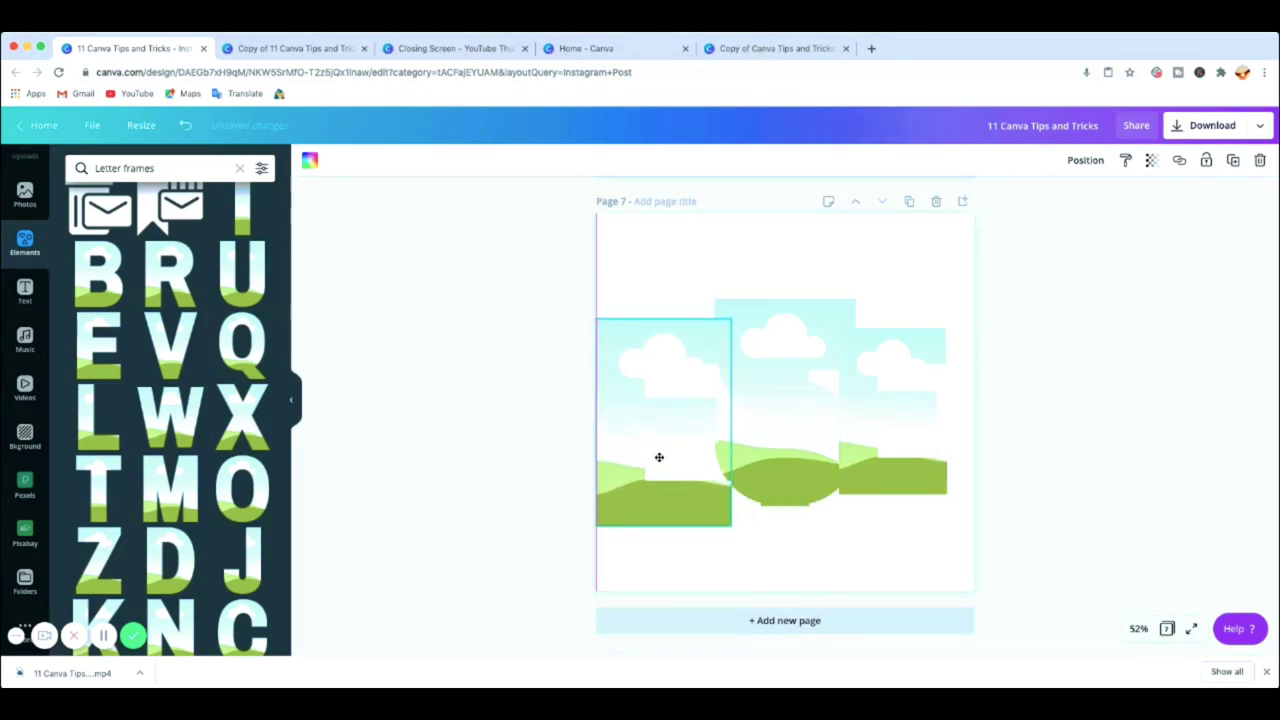
pyautogui.moveTo(752, 446); pyautogui.dragTo(872, 490)
pyautogui.click(680, 446)
pyautogui.moveTo(680, 446); pyautogui.dragTo(694, 491)
# Shrink the S and T frames and place them side by side along the upper edge of page 7, starting in the upper-left corner.
pyautogui.click(763, 397)
pyautogui.moveTo(769, 389); pyautogui.dragTo(684, 307)
pyautogui.moveTo(767, 410); pyautogui.dragTo(643, 280)
pyautogui.click(657, 420)
pyautogui.click(891, 529)
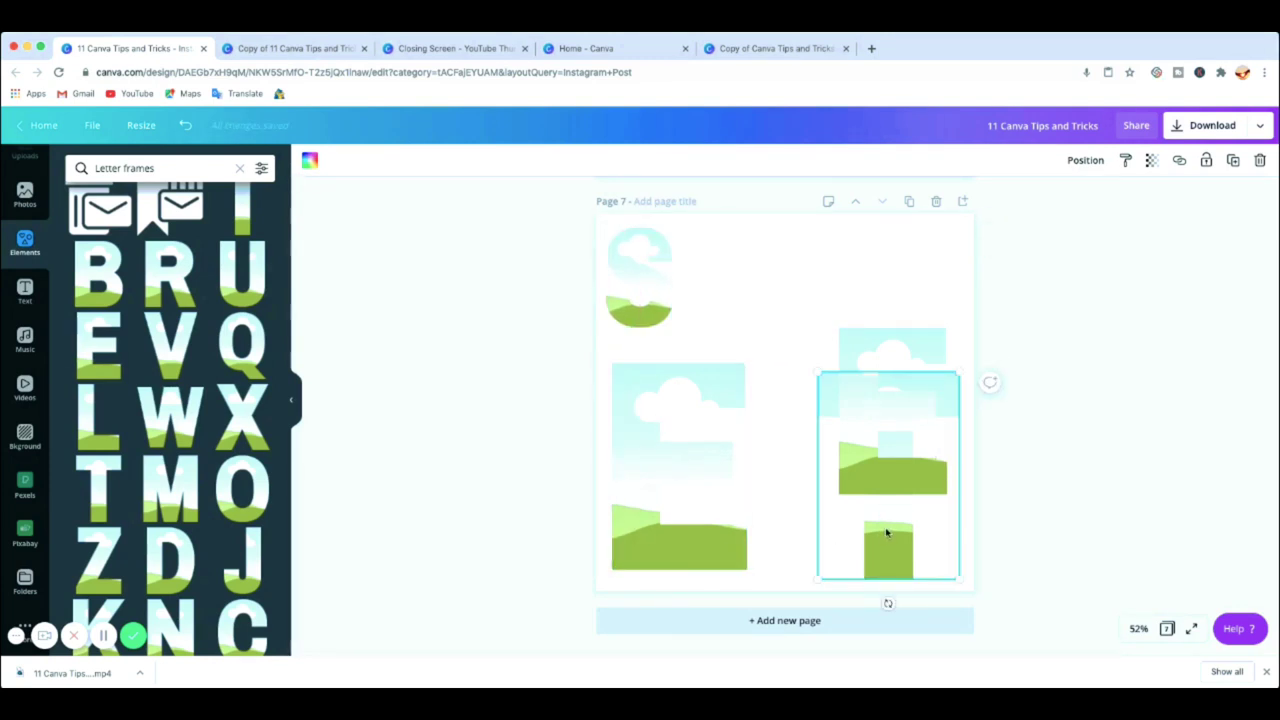
pyautogui.moveTo(955, 580); pyautogui.dragTo(726, 298)
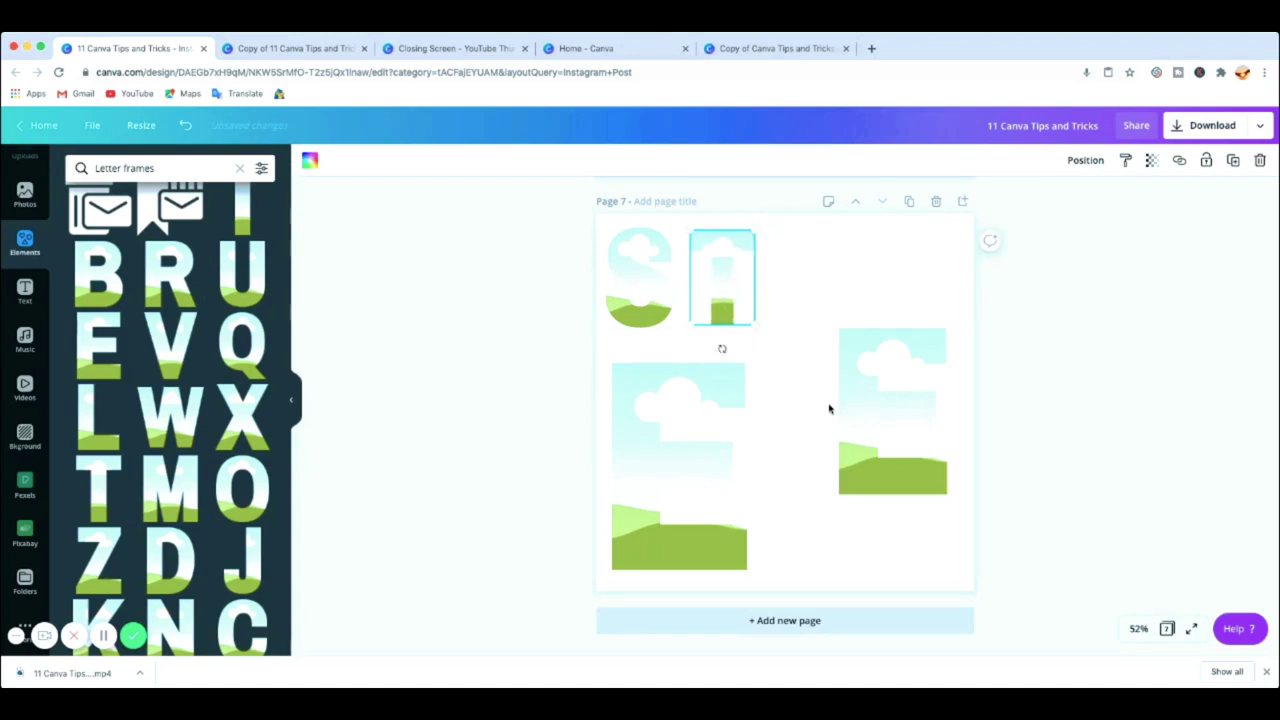
# Shrink both E frames, placing one beside the T in the upper row and the other near the middle of page 7.
pyautogui.click(871, 437)
pyautogui.moveTo(945, 493); pyautogui.dragTo(806, 294)
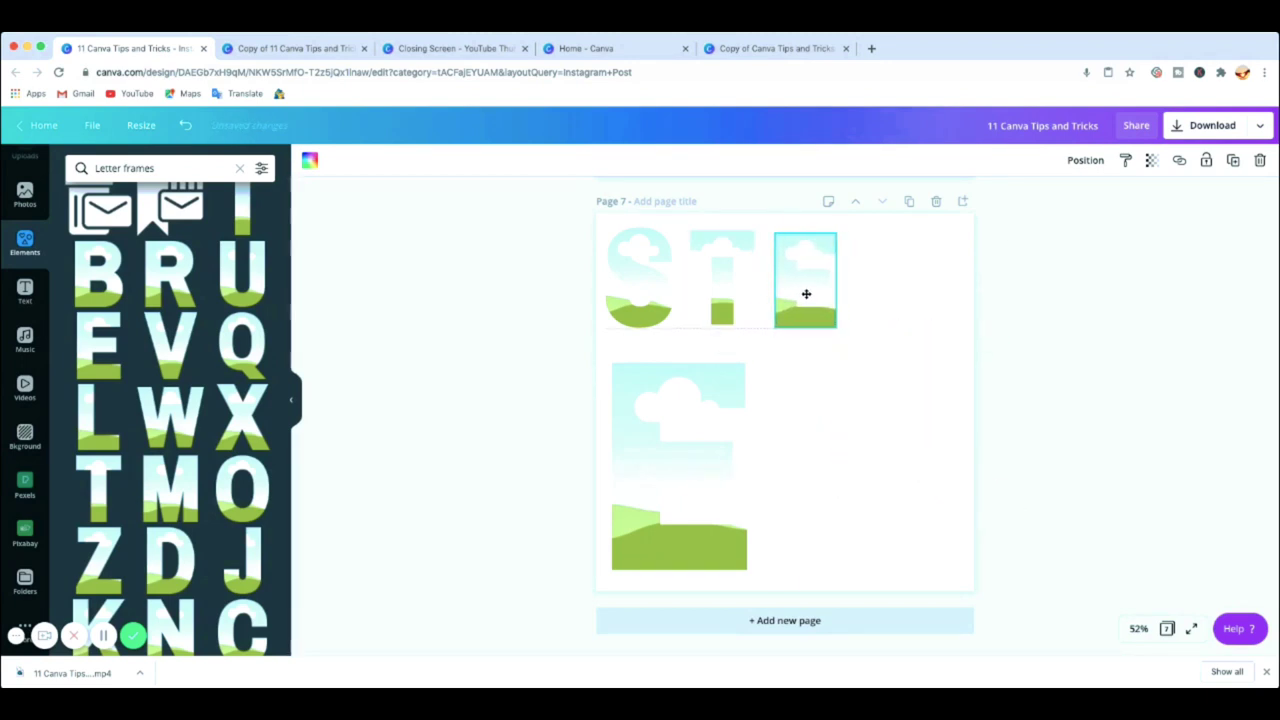
pyautogui.moveTo(691, 457); pyautogui.dragTo(840, 454)
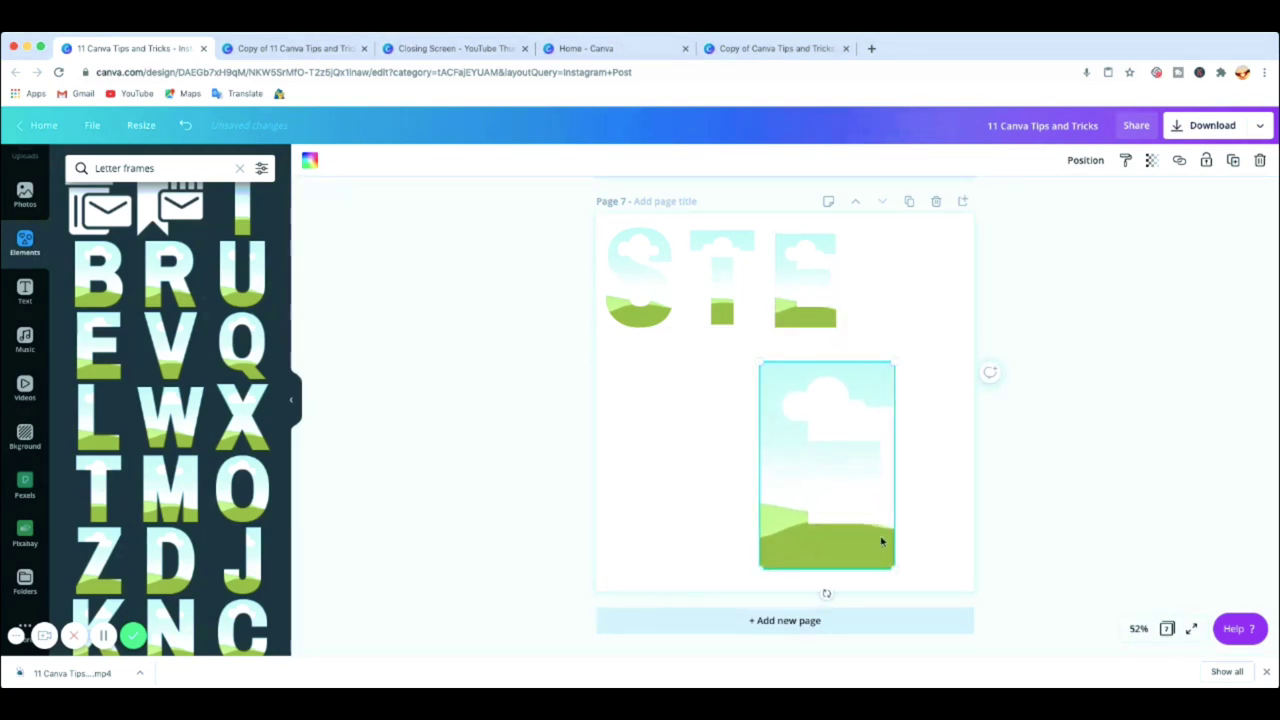
pyautogui.moveTo(886, 567); pyautogui.dragTo(837, 481)
pyautogui.moveTo(786, 434); pyautogui.dragTo(726, 446)
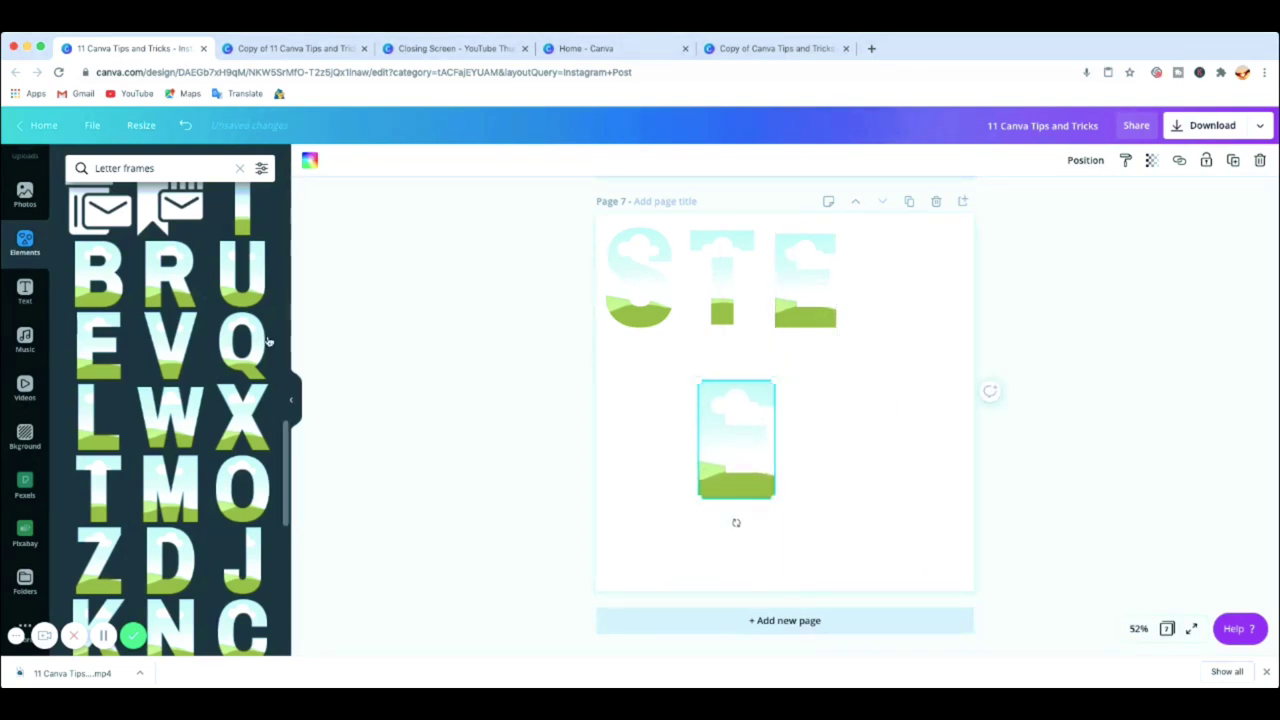
# Add a V letter frame, shrink it beside the upper-row E on page 7, and shrink the loose E into the end of the row.
pyautogui.click(174, 342)
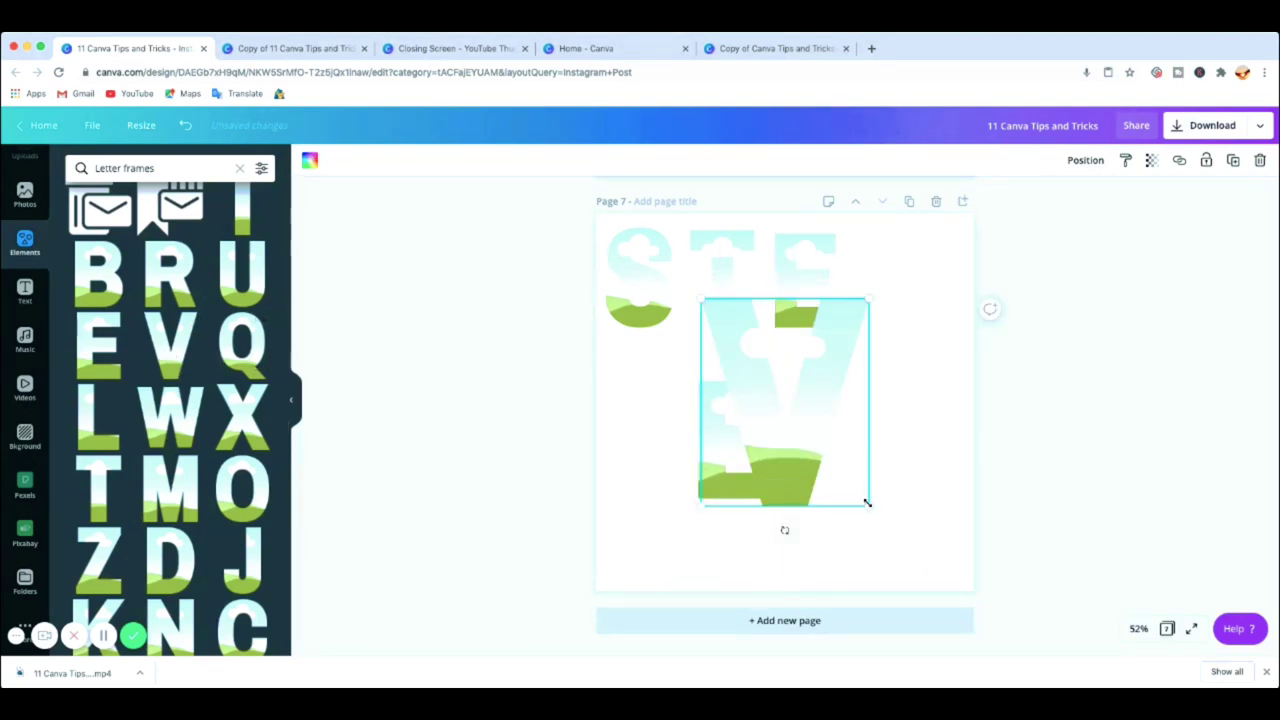
pyautogui.moveTo(867, 504); pyautogui.dragTo(792, 410)
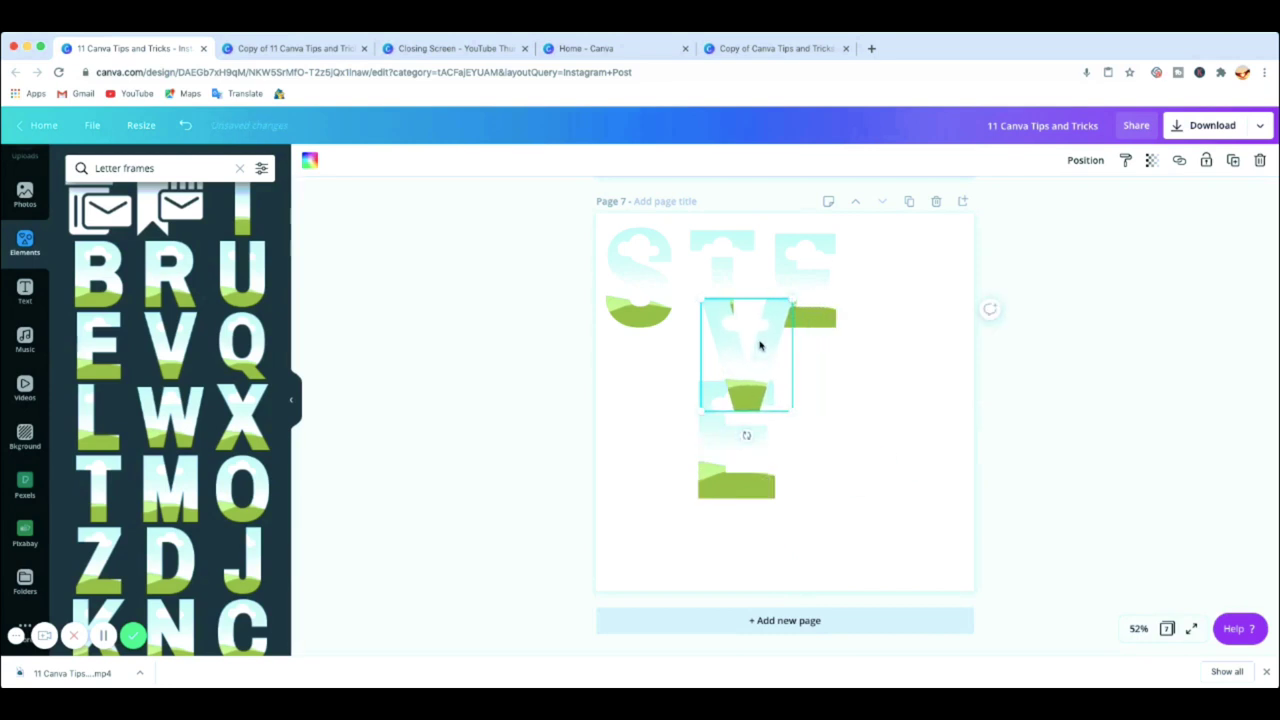
pyautogui.moveTo(762, 343); pyautogui.dragTo(894, 272)
pyautogui.moveTo(927, 340); pyautogui.dragTo(881, 301)
pyautogui.click(746, 436)
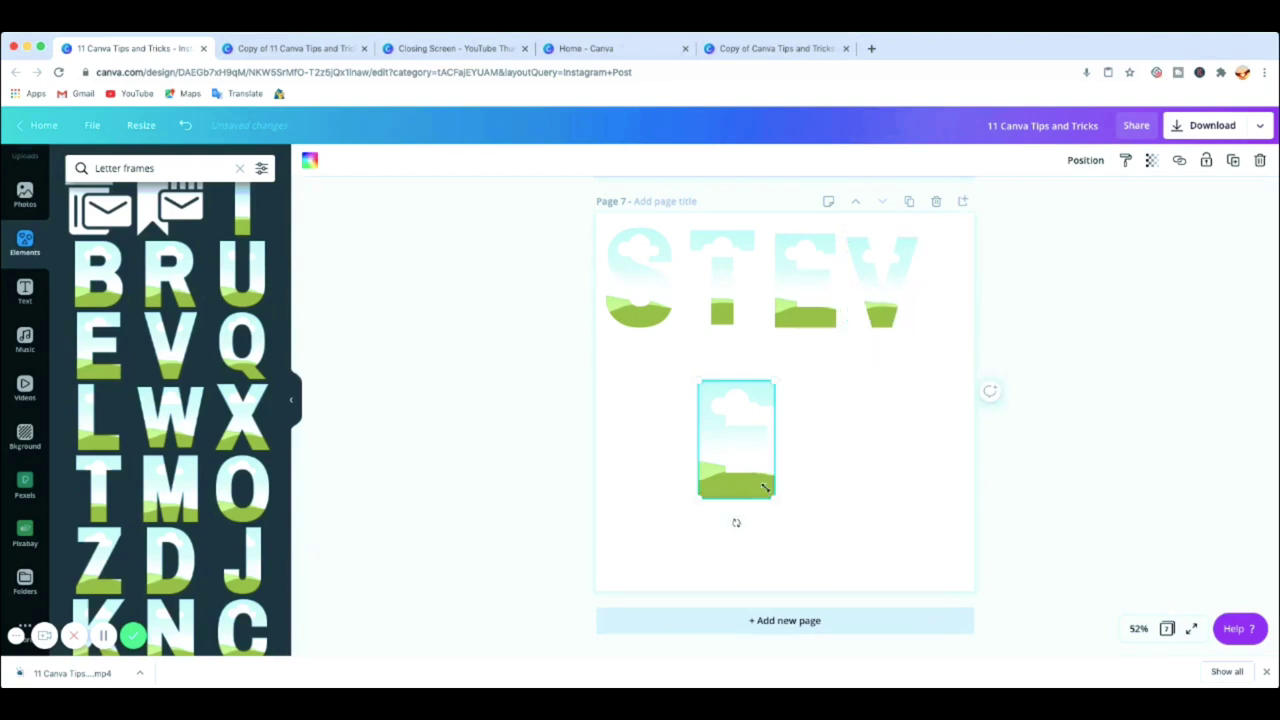
pyautogui.moveTo(775, 499); pyautogui.dragTo(926, 310)
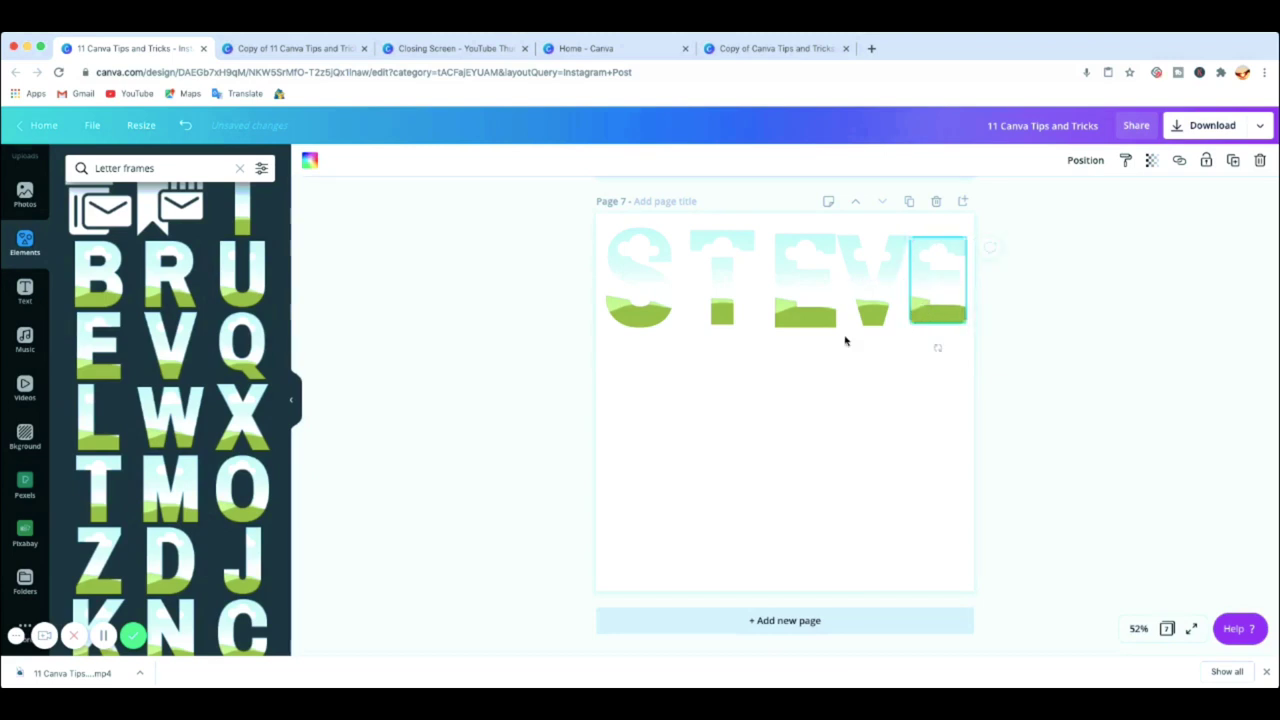
# Close up the gaps between the T, E, V and last E frames and shrink the S frame slightly to match the row.
pyautogui.moveTo(729, 291); pyautogui.dragTo(712, 291)
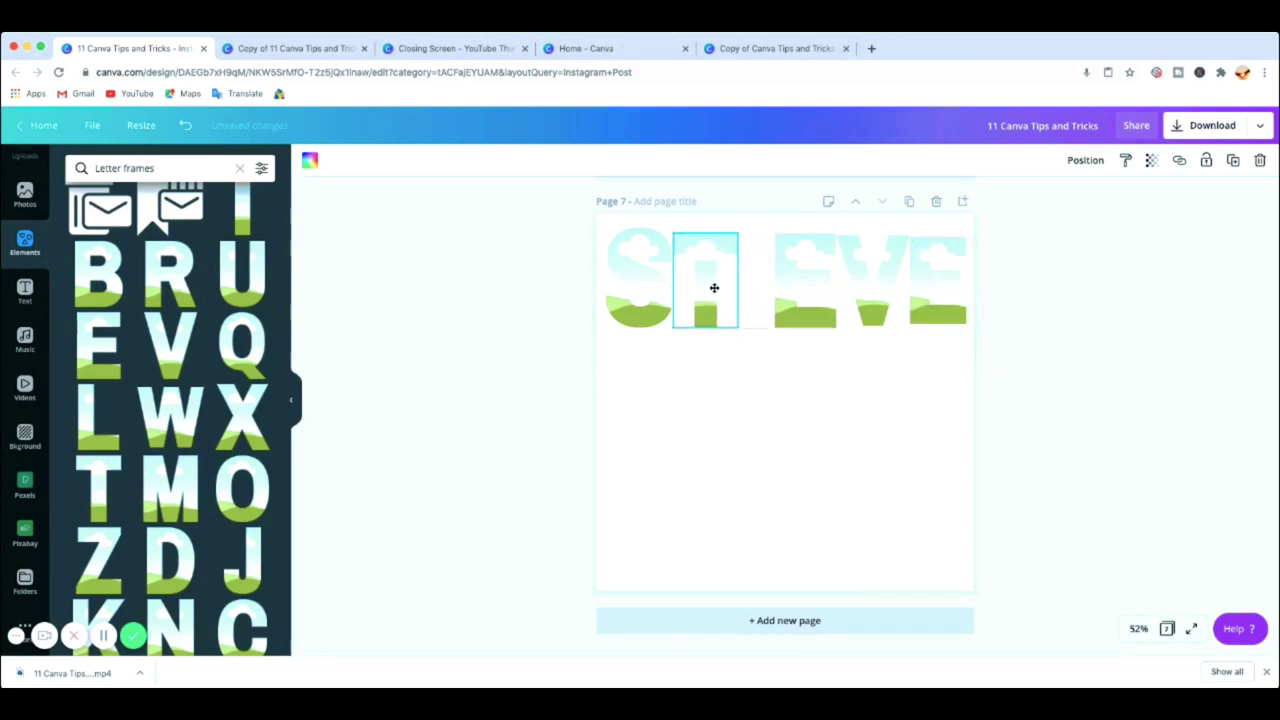
pyautogui.moveTo(789, 300); pyautogui.dragTo(753, 297)
pyautogui.click(884, 318)
pyautogui.moveTo(868, 311); pyautogui.dragTo(840, 311)
pyautogui.moveTo(917, 318); pyautogui.dragTo(949, 327)
pyautogui.click(654, 286)
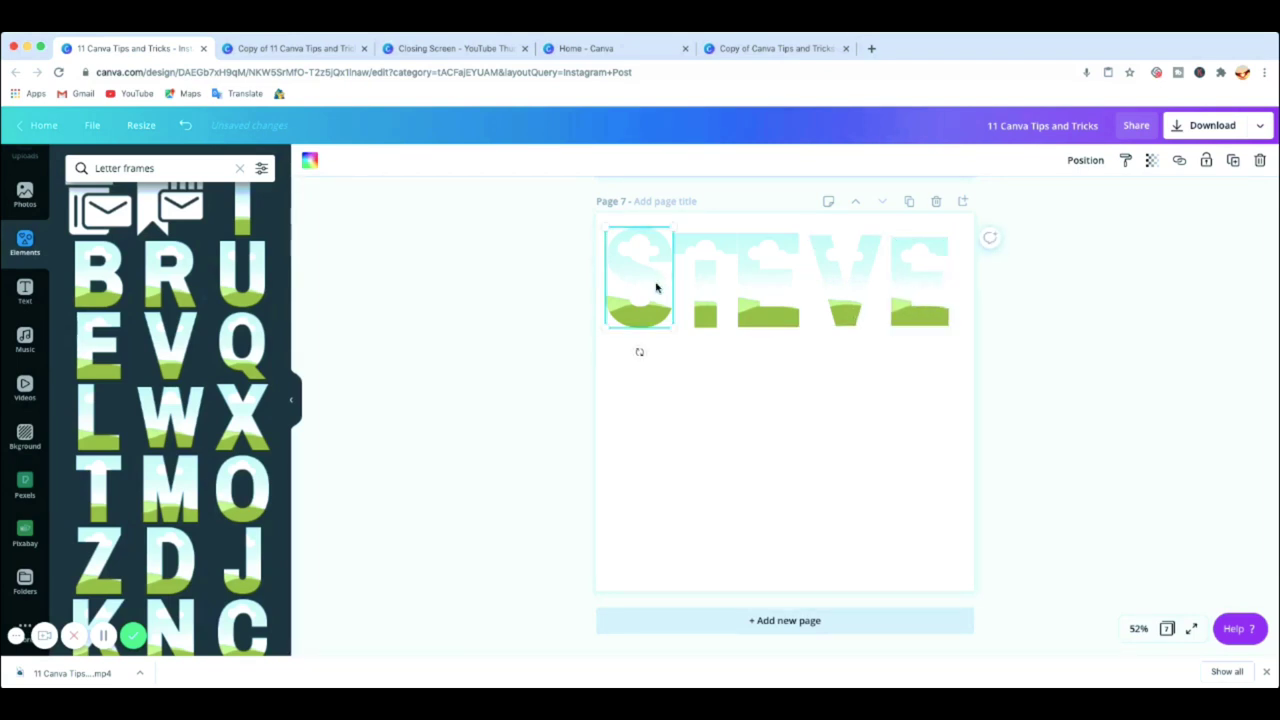
pyautogui.moveTo(661, 328)
pyautogui.mouseDown()
pyautogui.moveTo(652, 310)
pyautogui.moveTo(663, 327)
pyautogui.mouseUp()
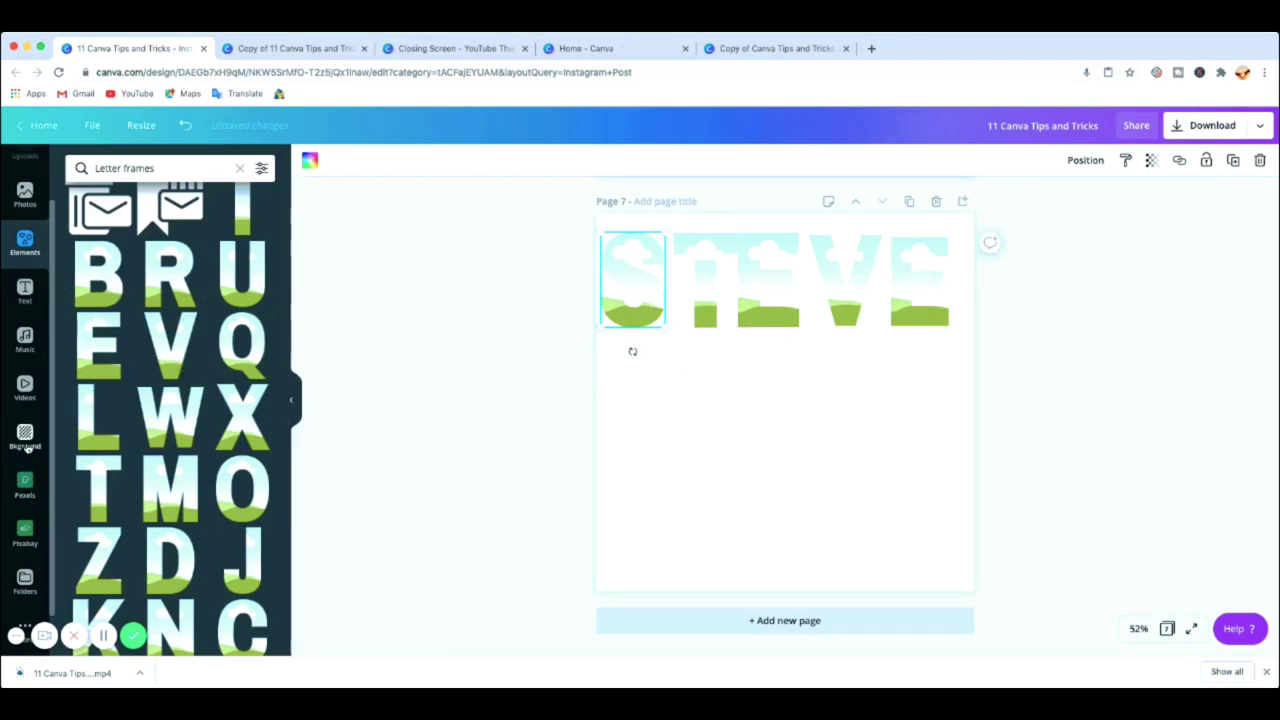
# Find the orange concert crowd photo in Pexels, add it to page 7 and fill the S frame with it.
pyautogui.click(25, 485)
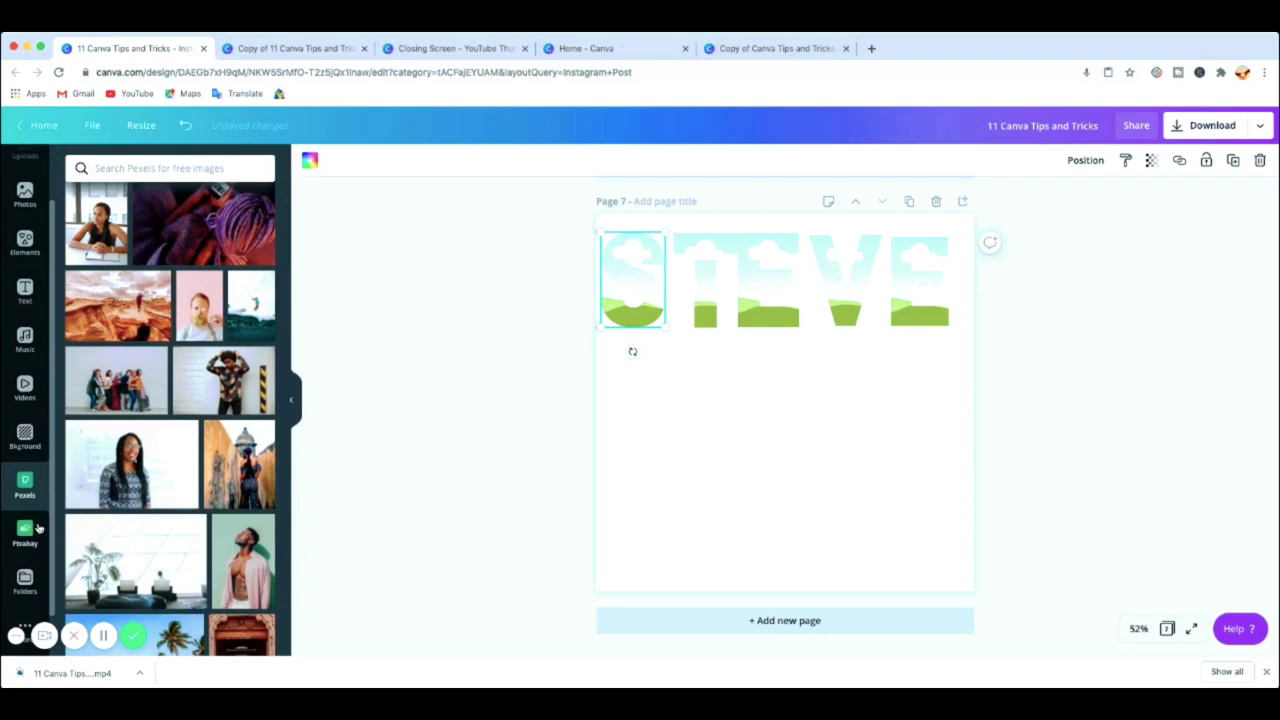
pyautogui.scroll(-5, 152, 460)
pyautogui.scroll(-10, 152, 460)
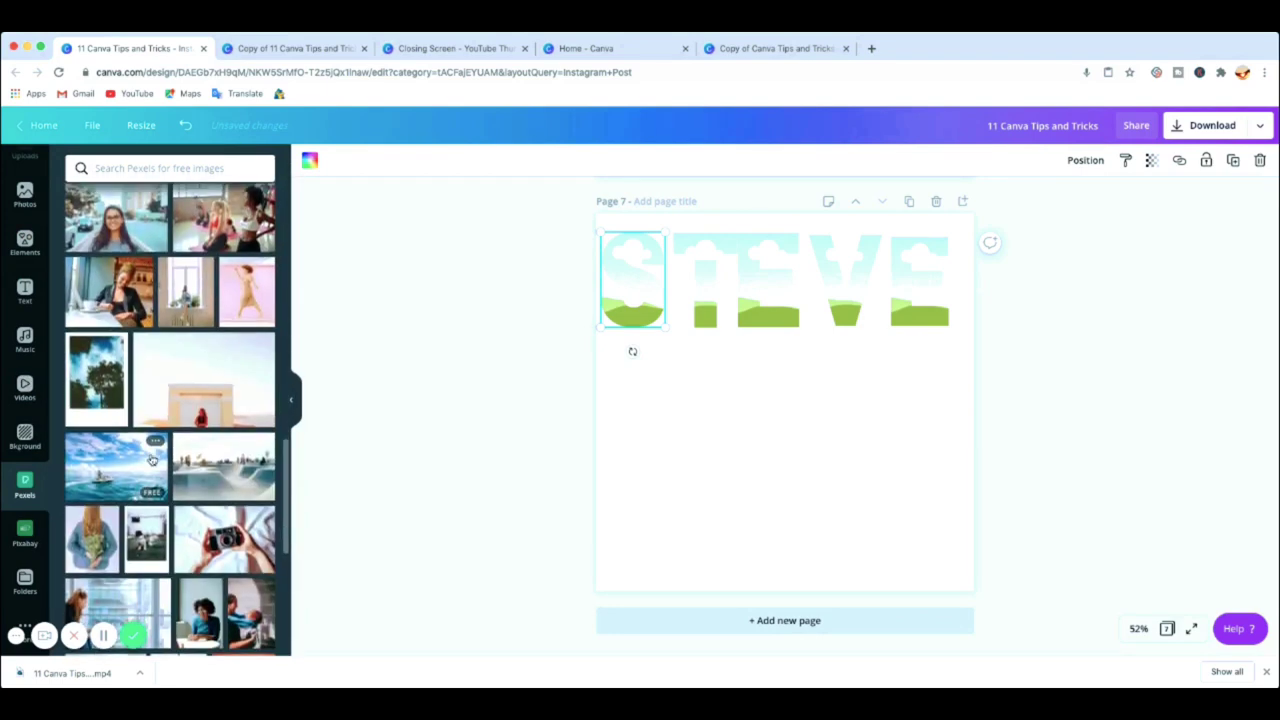
pyautogui.scroll(-8, 150, 460)
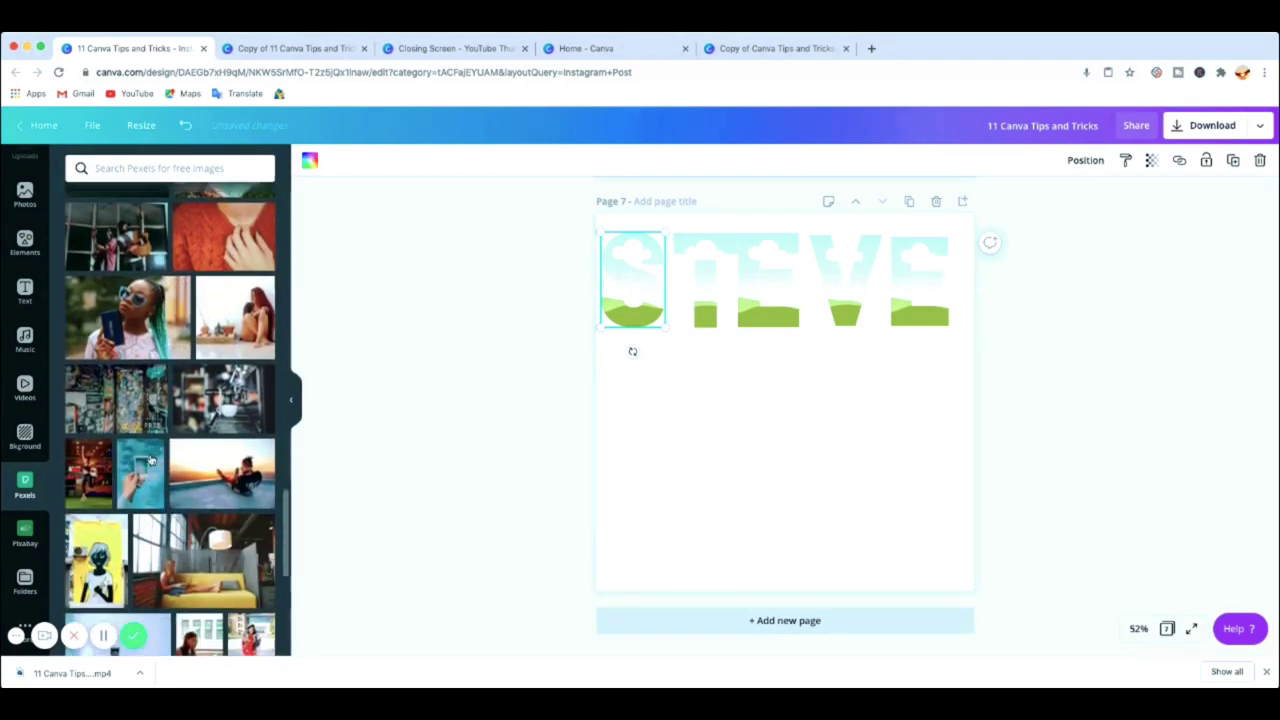
pyautogui.scroll(-6, 150, 460)
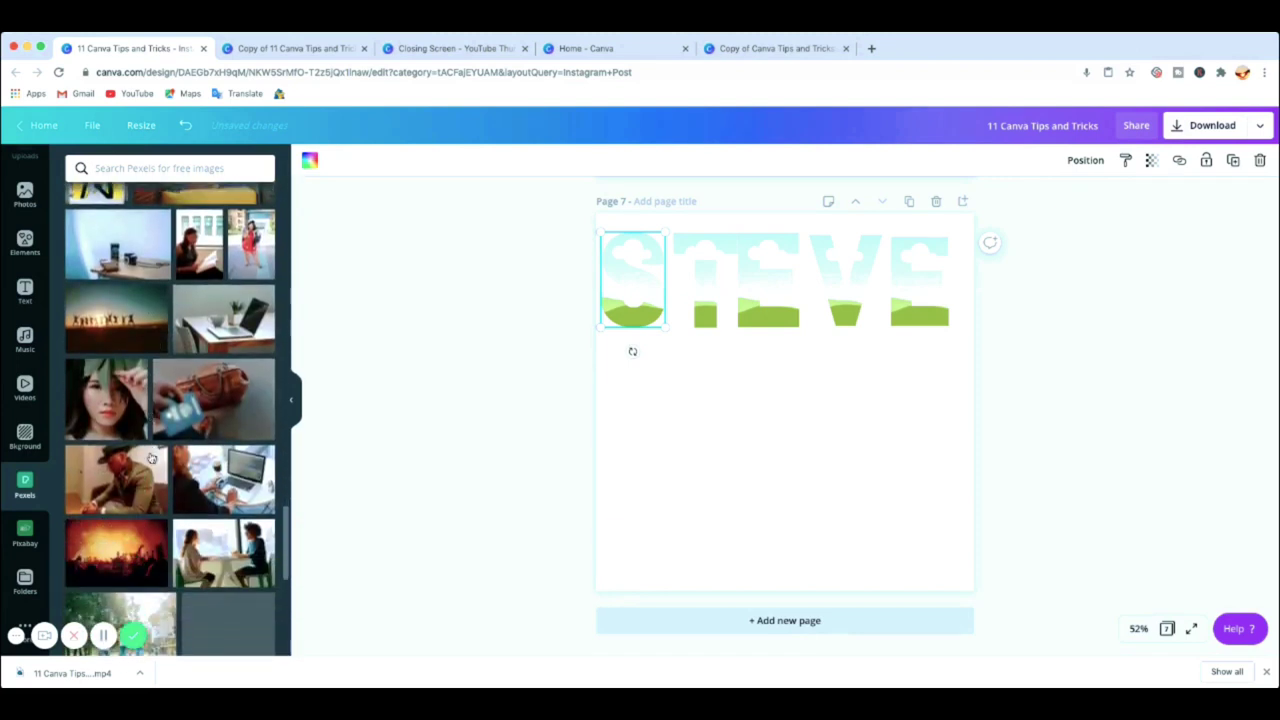
pyautogui.scroll(-1, 150, 520)
pyautogui.click(121, 512)
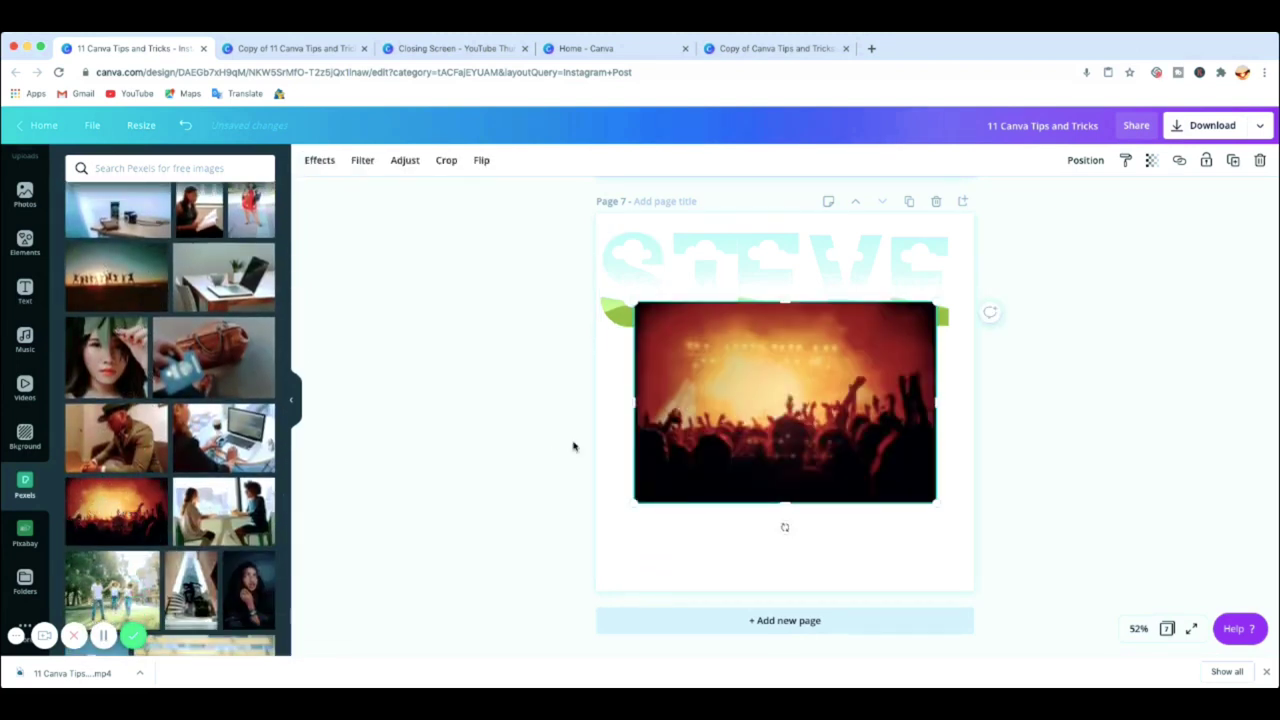
pyautogui.moveTo(693, 358); pyautogui.dragTo(647, 290)
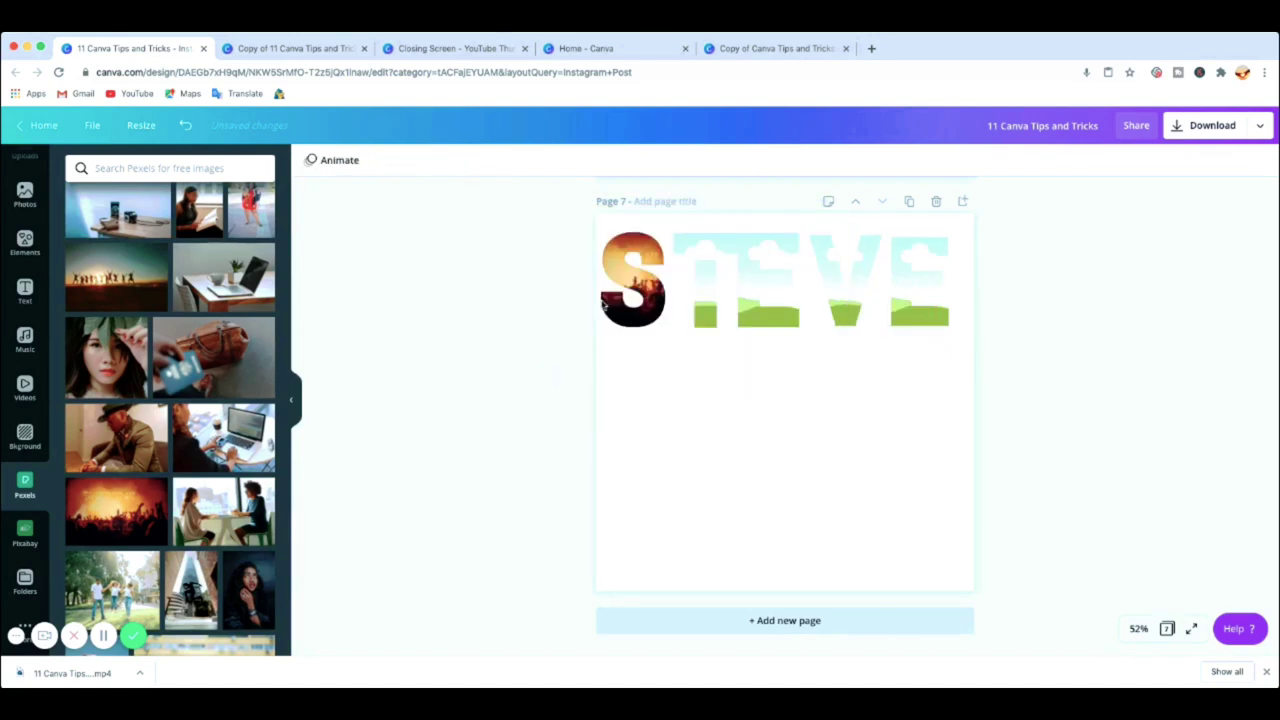
# Add the concert crowd photo twice more and fill the T frame and the first E frame with it.
pyautogui.click(701, 294)
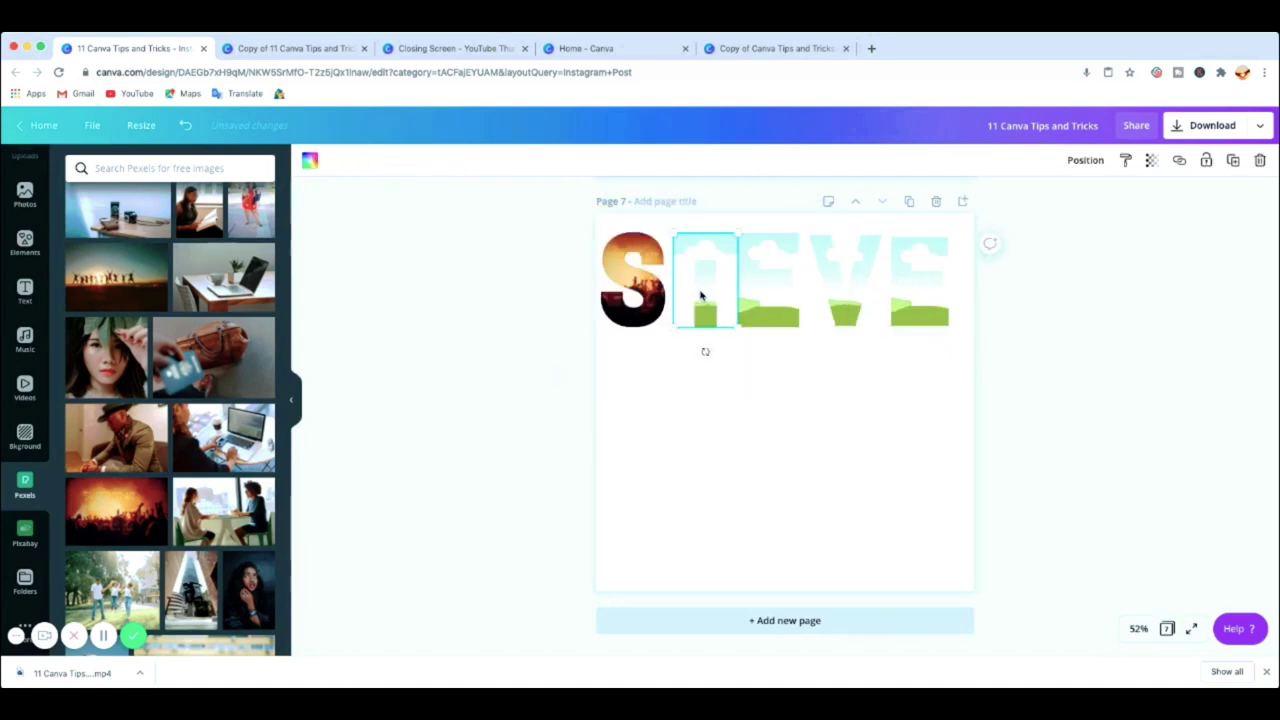
pyautogui.click(116, 525)
pyautogui.moveTo(752, 404); pyautogui.dragTo(766, 347)
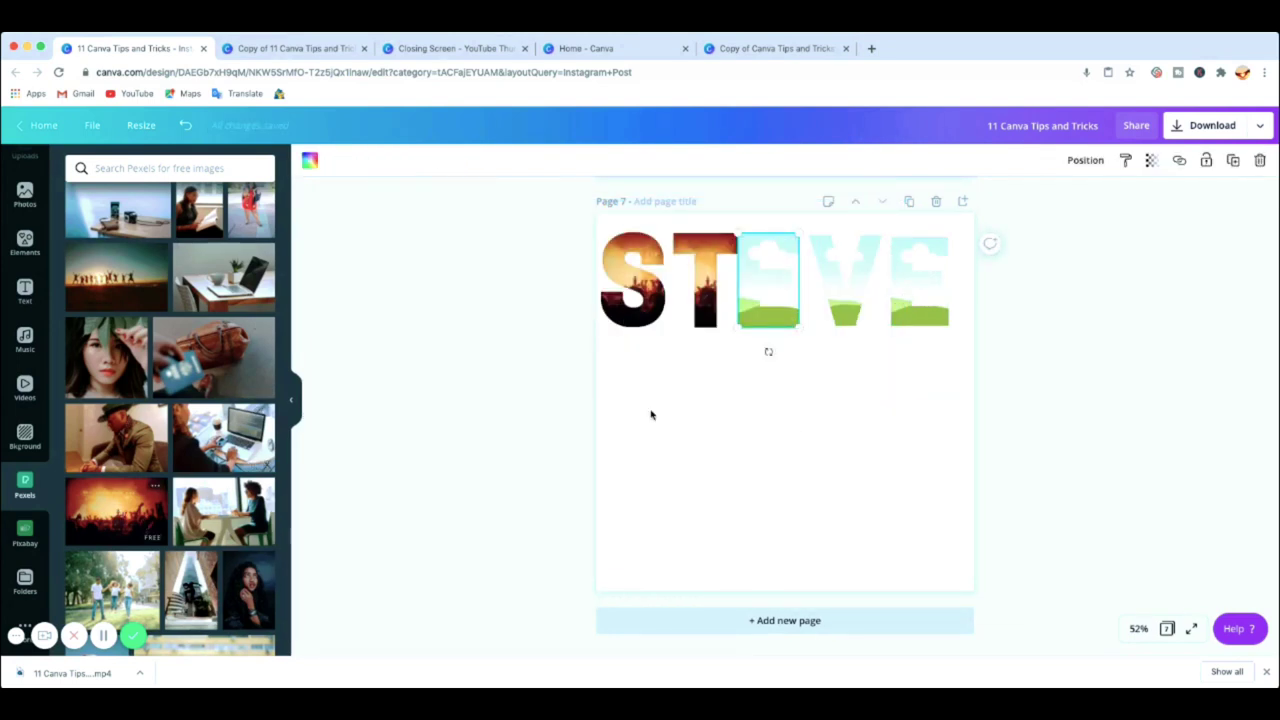
pyautogui.click(75, 507)
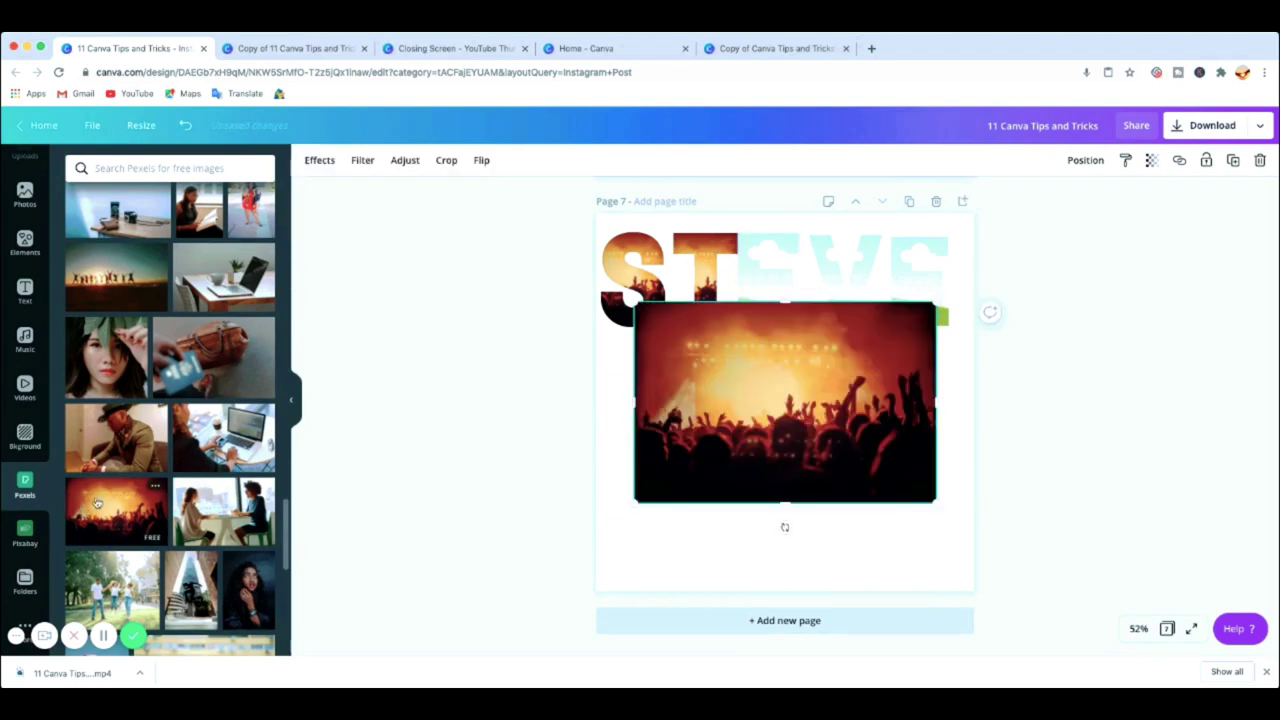
pyautogui.moveTo(797, 449); pyautogui.dragTo(836, 372)
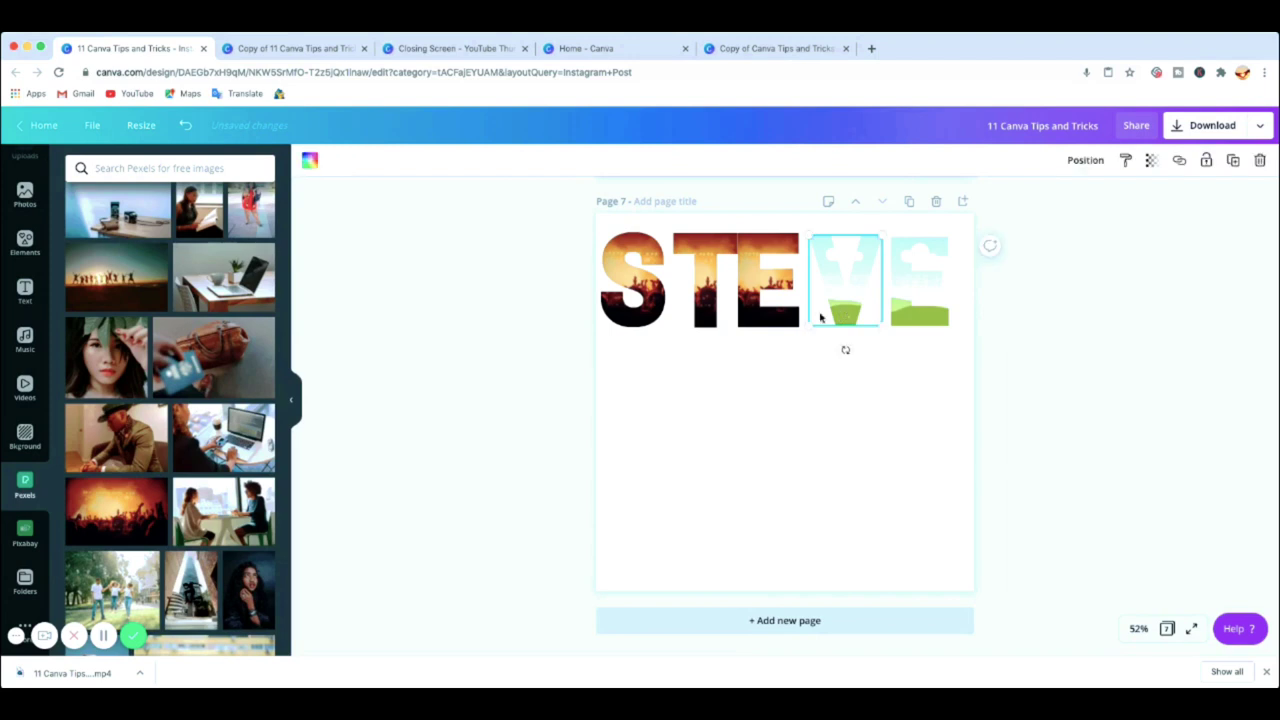
# Fill the V and last E frames with the concert crowd photo and even out the spacing of the letters.
pyautogui.hotkey('ctrl', 'z')
pyautogui.moveTo(808, 425); pyautogui.dragTo(860, 310)
pyautogui.click(925, 315)
pyautogui.click(119, 513)
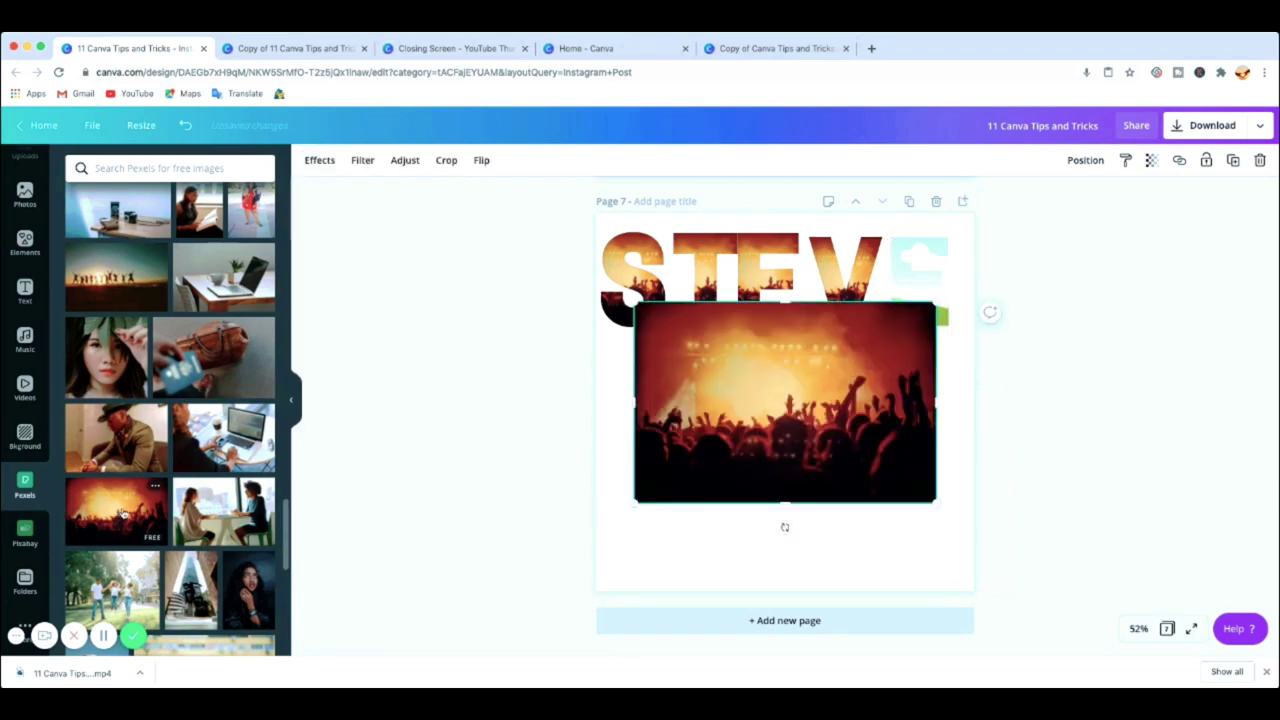
pyautogui.moveTo(800, 410); pyautogui.dragTo(915, 300)
pyautogui.moveTo(706, 355); pyautogui.dragTo(909, 289)
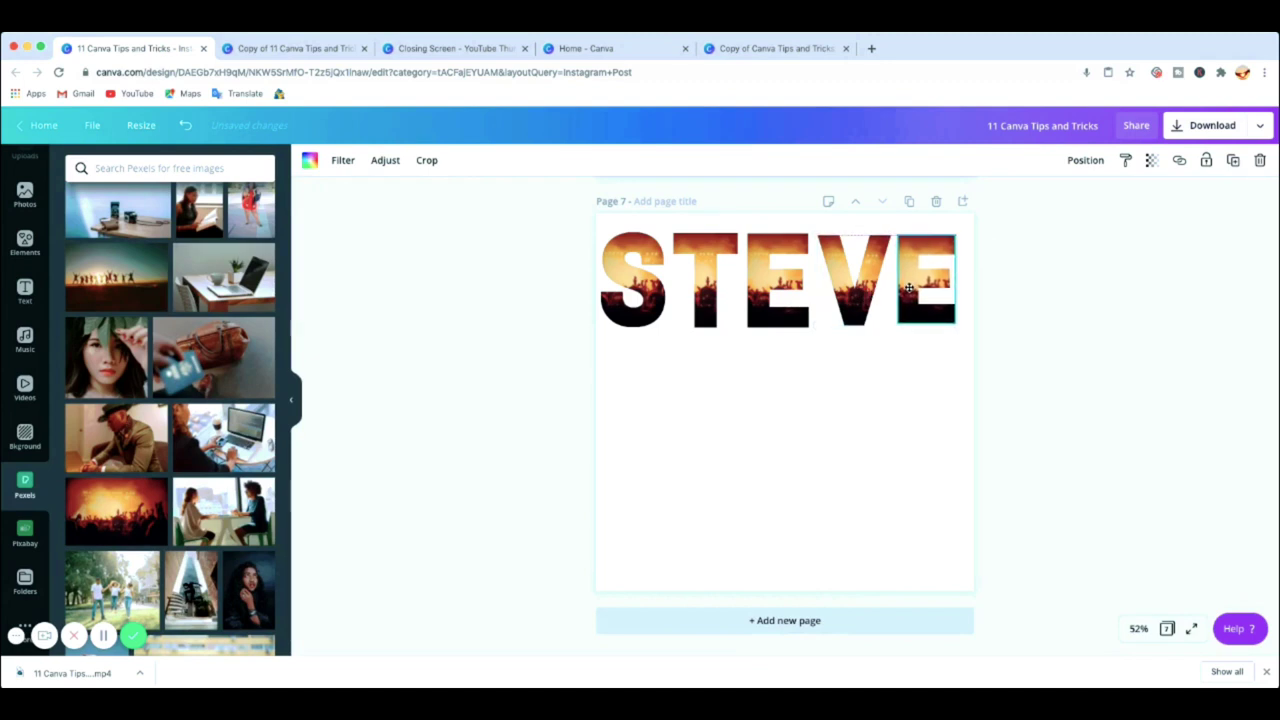
# Try several document and brand colours on the page 7 background, including light pink, peach and bright blue.
pyautogui.click(824, 378)
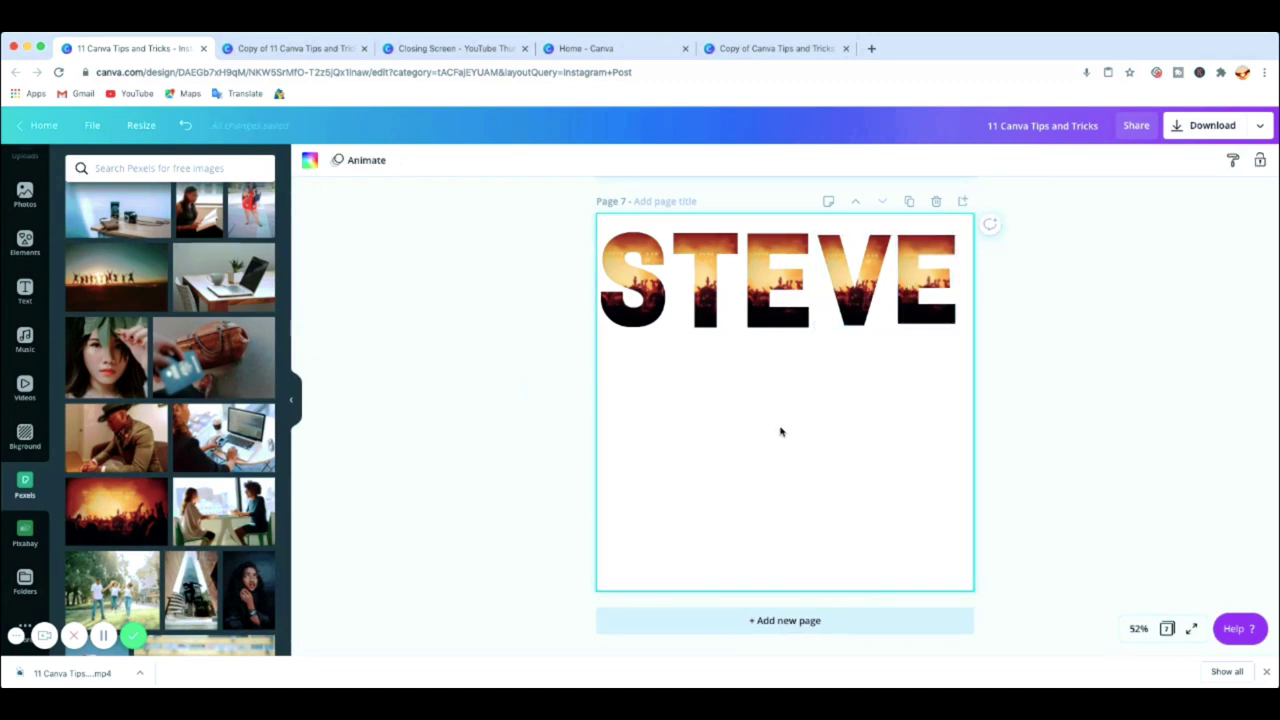
pyautogui.click(312, 166)
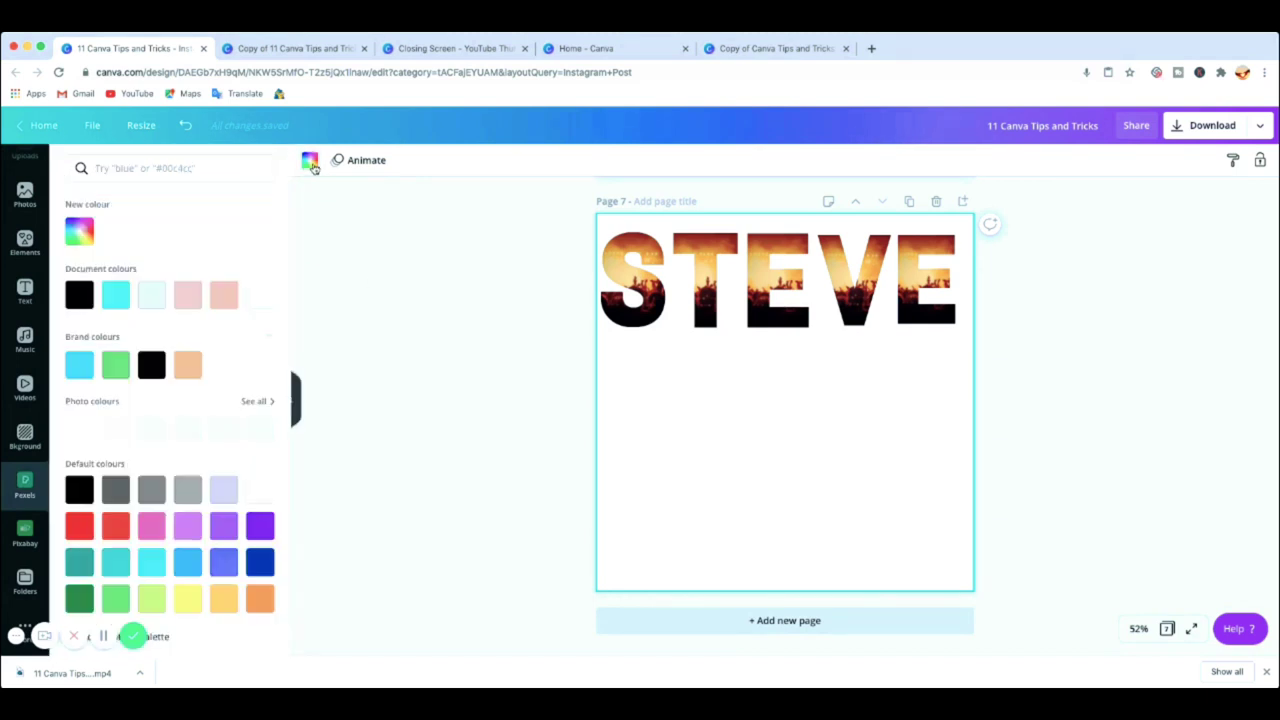
pyautogui.click(186, 302)
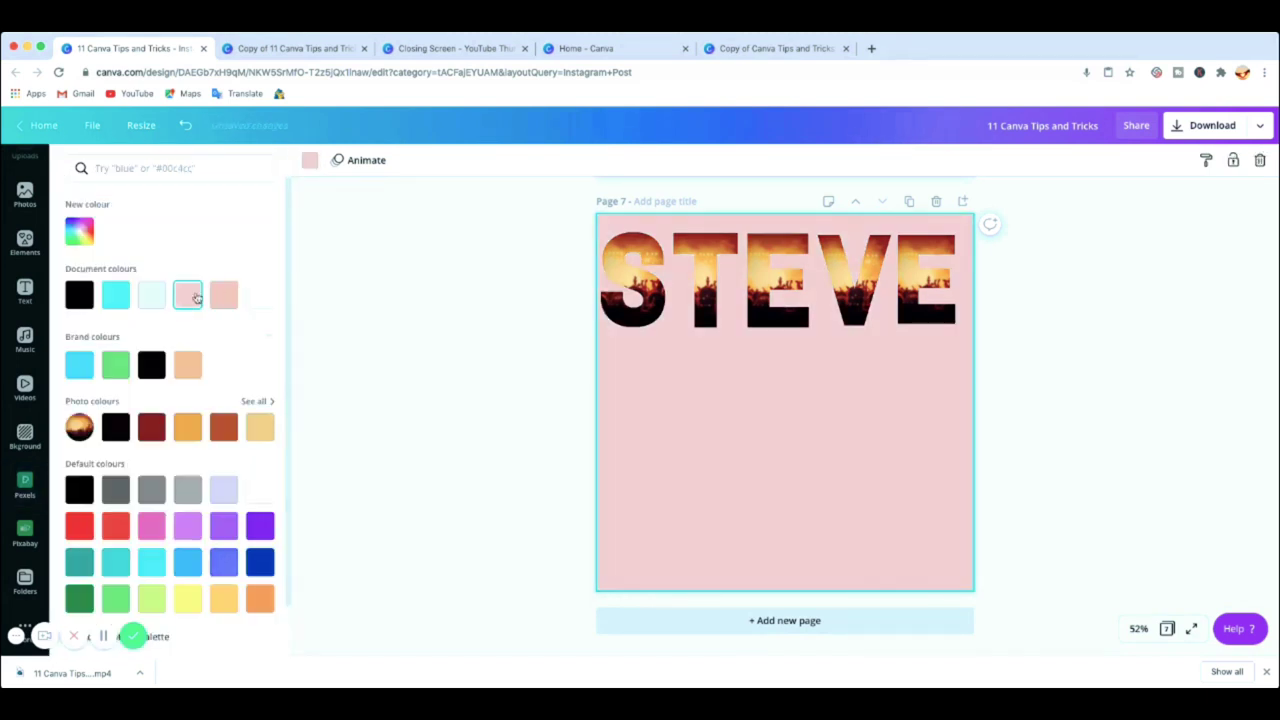
pyautogui.click(224, 298)
pyautogui.click(117, 301)
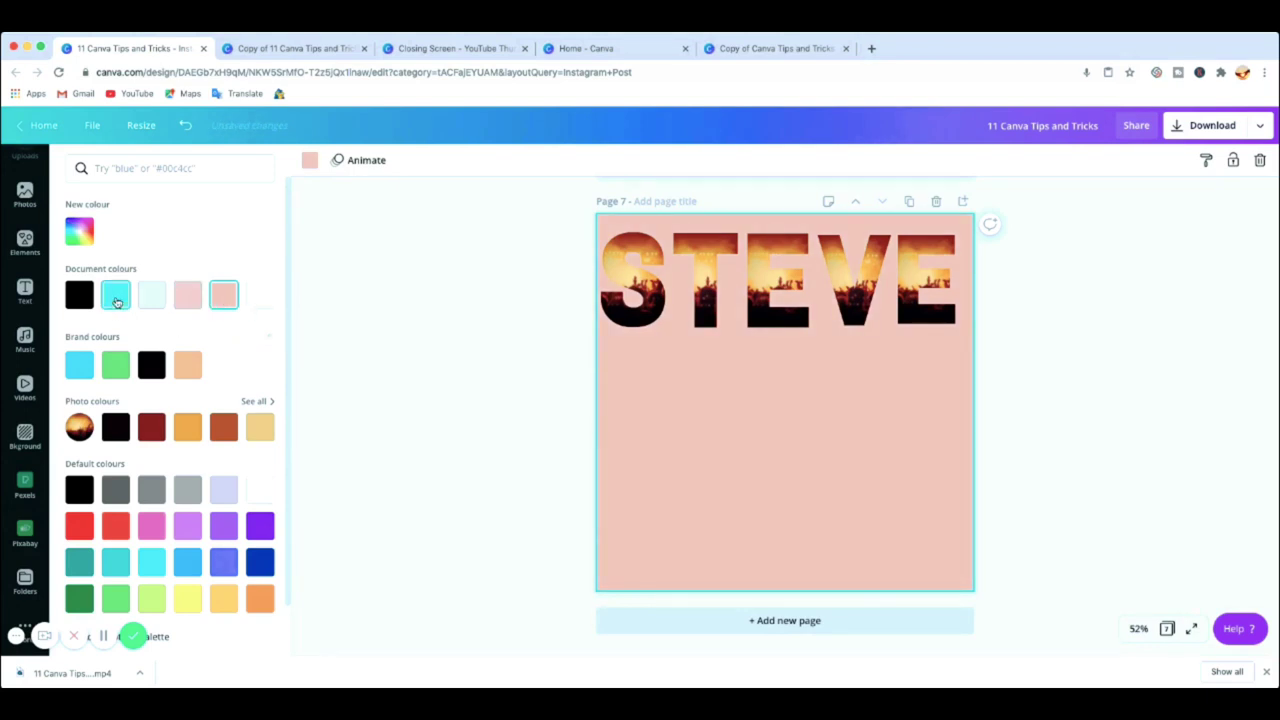
pyautogui.click(258, 298)
pyautogui.click(79, 365)
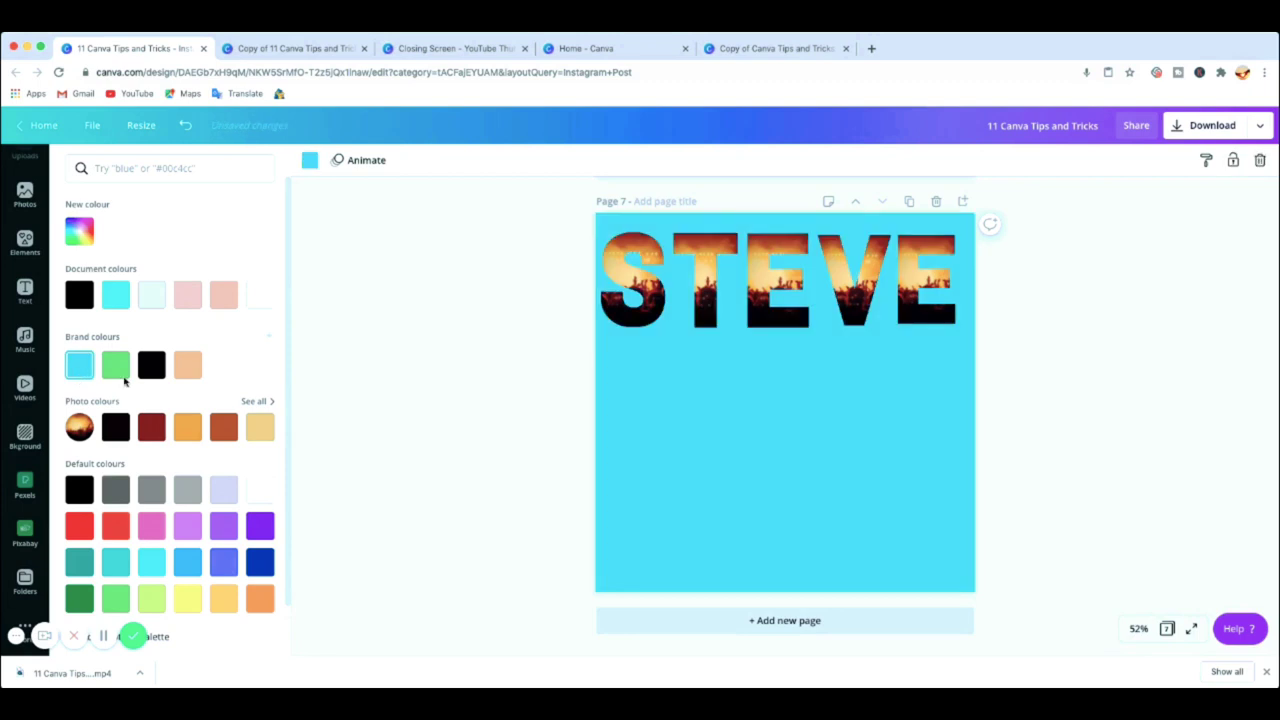
pyautogui.click(151, 294)
pyautogui.click(188, 296)
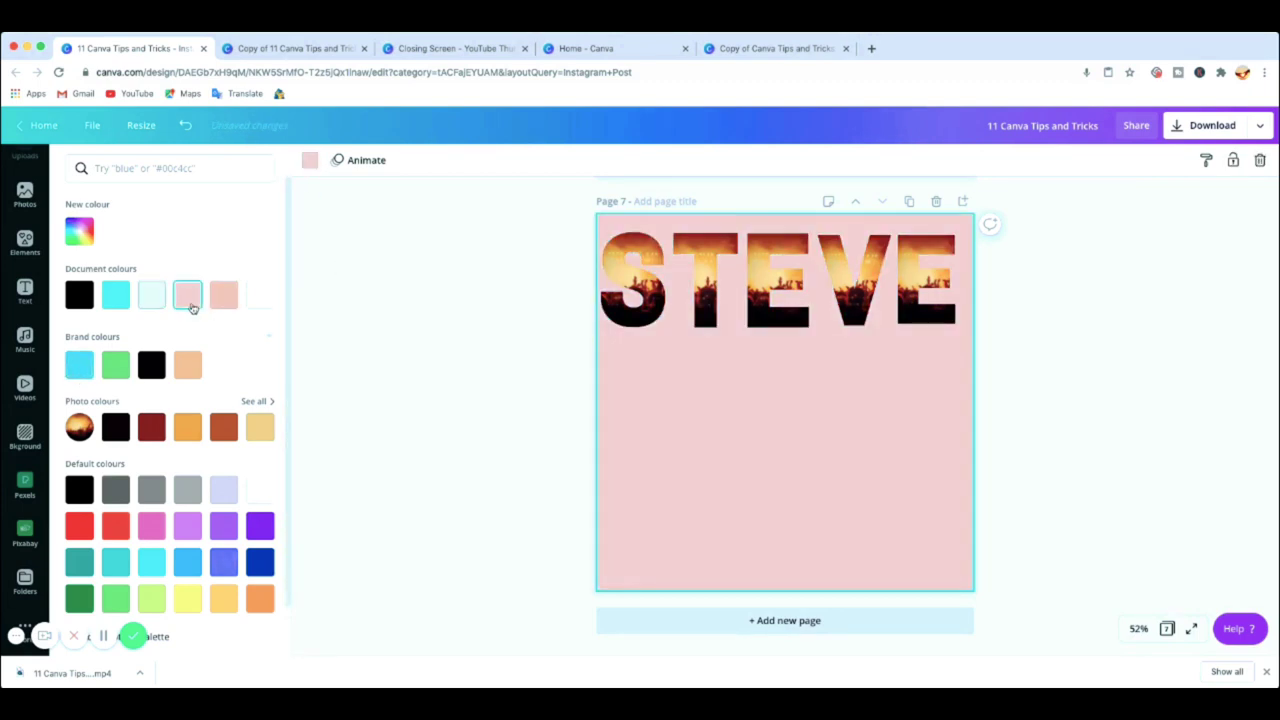
# Set the page 7 background to the pale pink custom colour #f6e2df.
pyautogui.click(310, 161)
pyautogui.click(310, 161)
pyautogui.click(80, 236)
pyautogui.moveTo(111, 268)
pyautogui.mouseDown()
pyautogui.moveTo(131, 278)
pyautogui.moveTo(92, 267)
pyautogui.mouseUp()
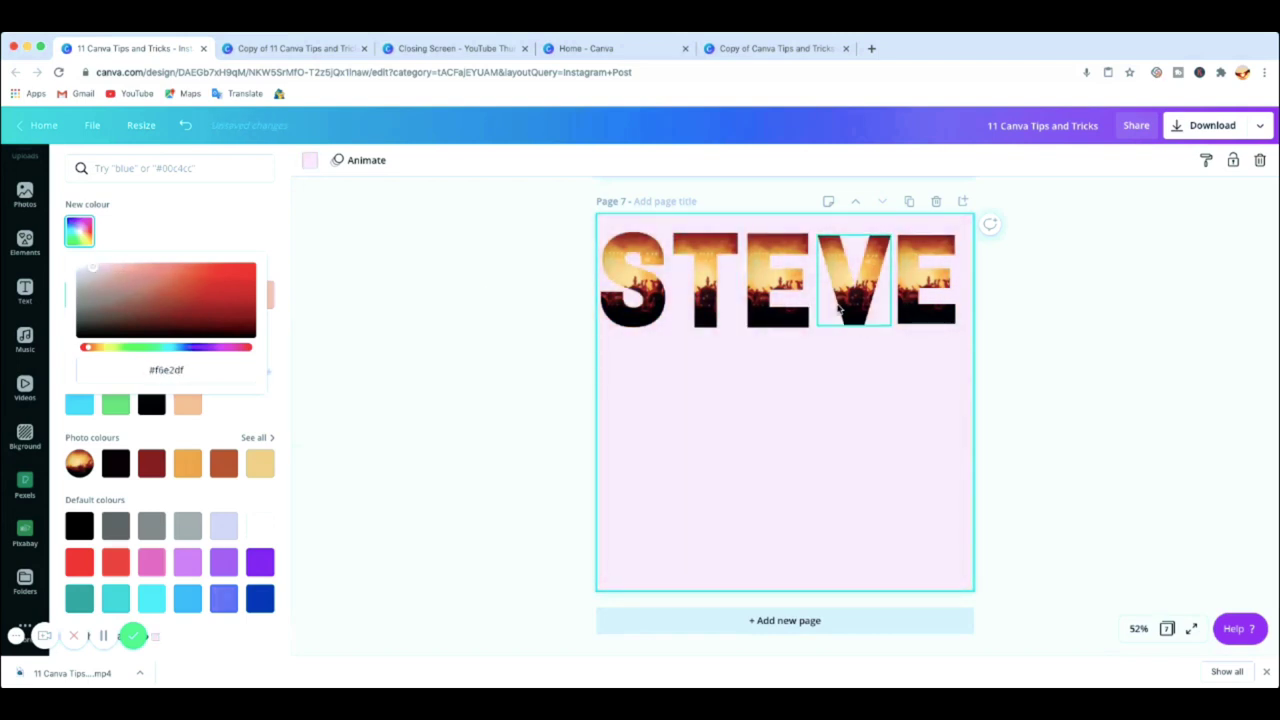
# Scatter the photo-filled letters by moving the T, the first E and the V down to different heights on page 7.
pyautogui.moveTo(705, 300); pyautogui.dragTo(700, 385)
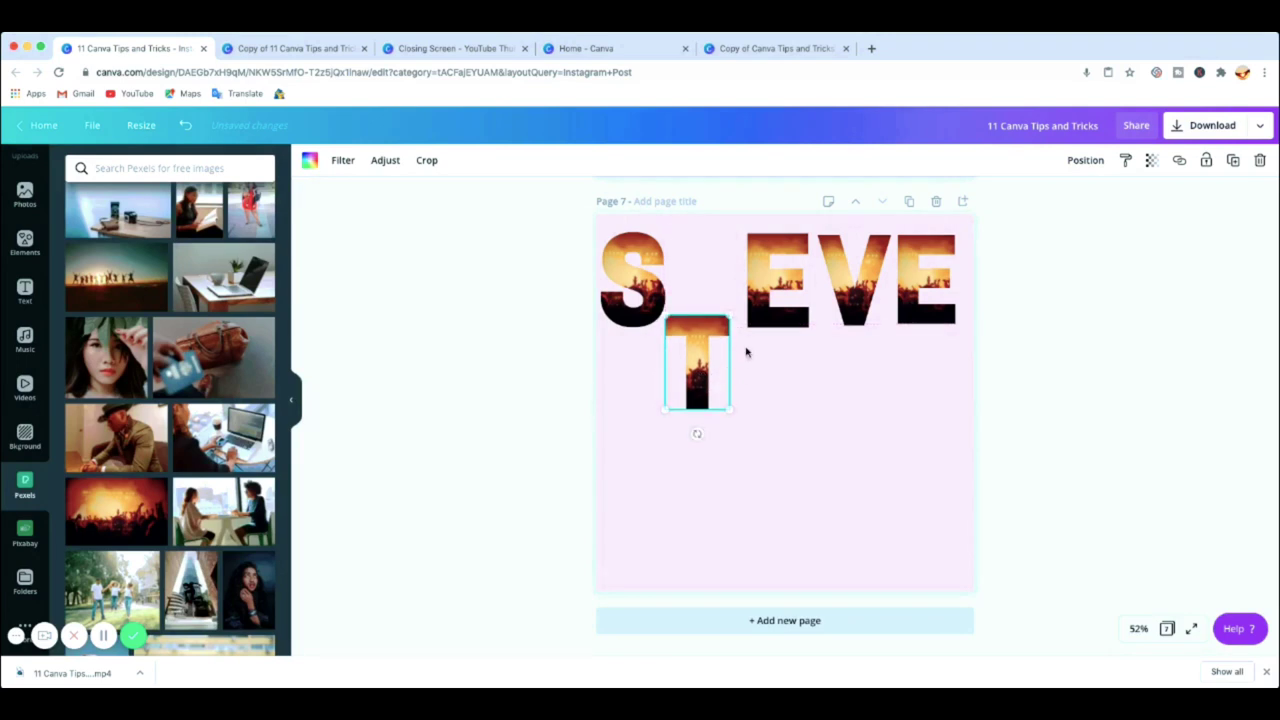
pyautogui.moveTo(690, 430); pyautogui.dragTo(688, 505)
pyautogui.moveTo(777, 317); pyautogui.dragTo(781, 375)
pyautogui.moveTo(853, 309); pyautogui.dragTo(880, 494)
pyautogui.click(716, 478)
pyautogui.click(783, 517)
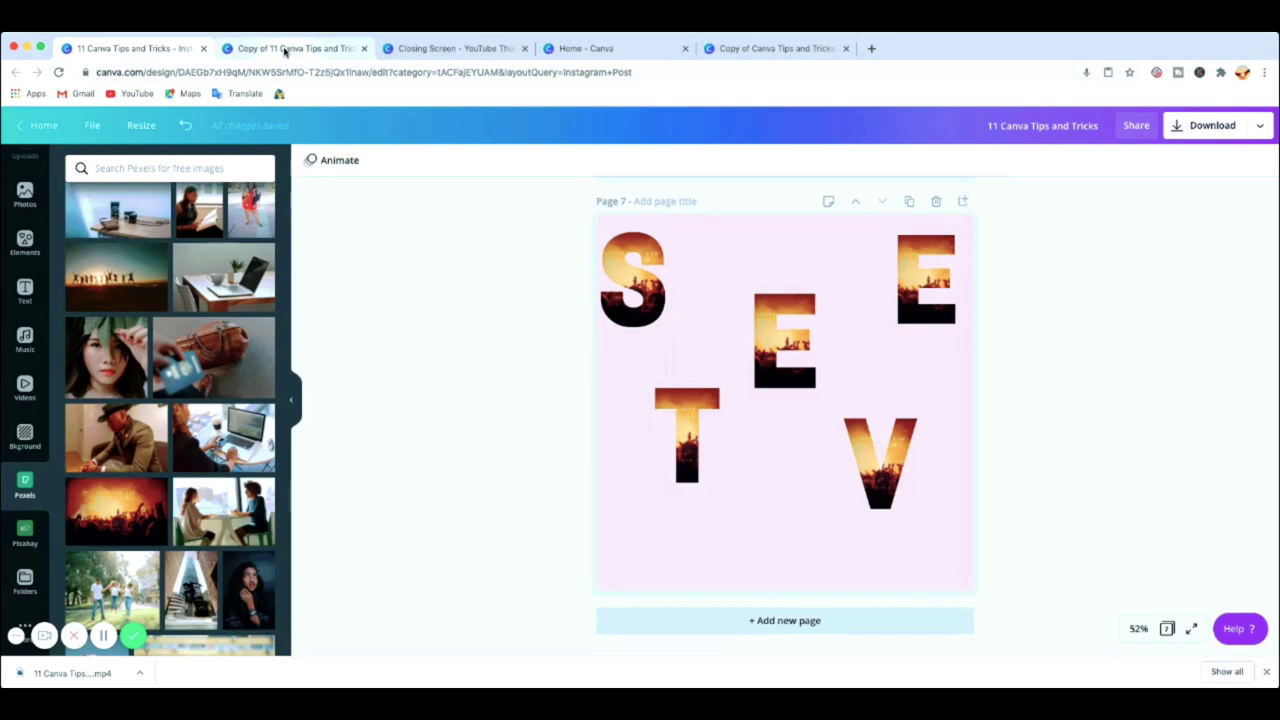
# Switch to the open Closing Screen design, passing through the copy of the Canva tips design.
pyautogui.click(285, 51)
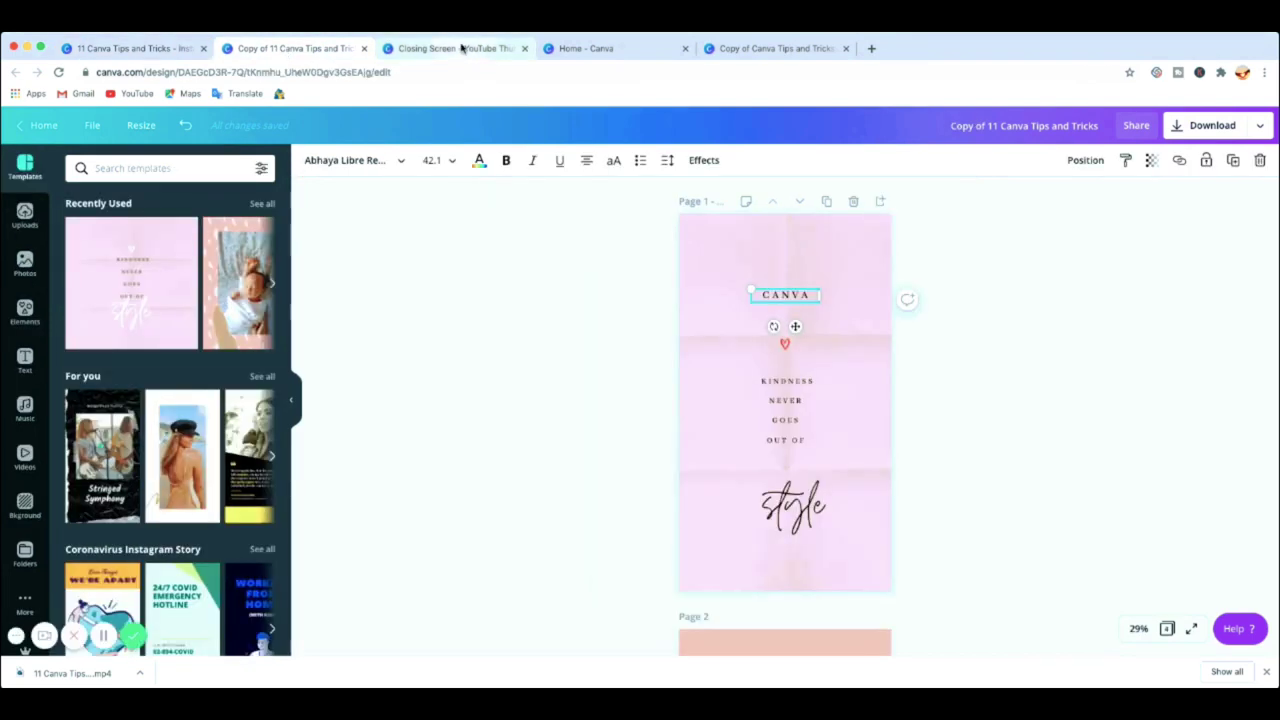
pyautogui.click(463, 48)
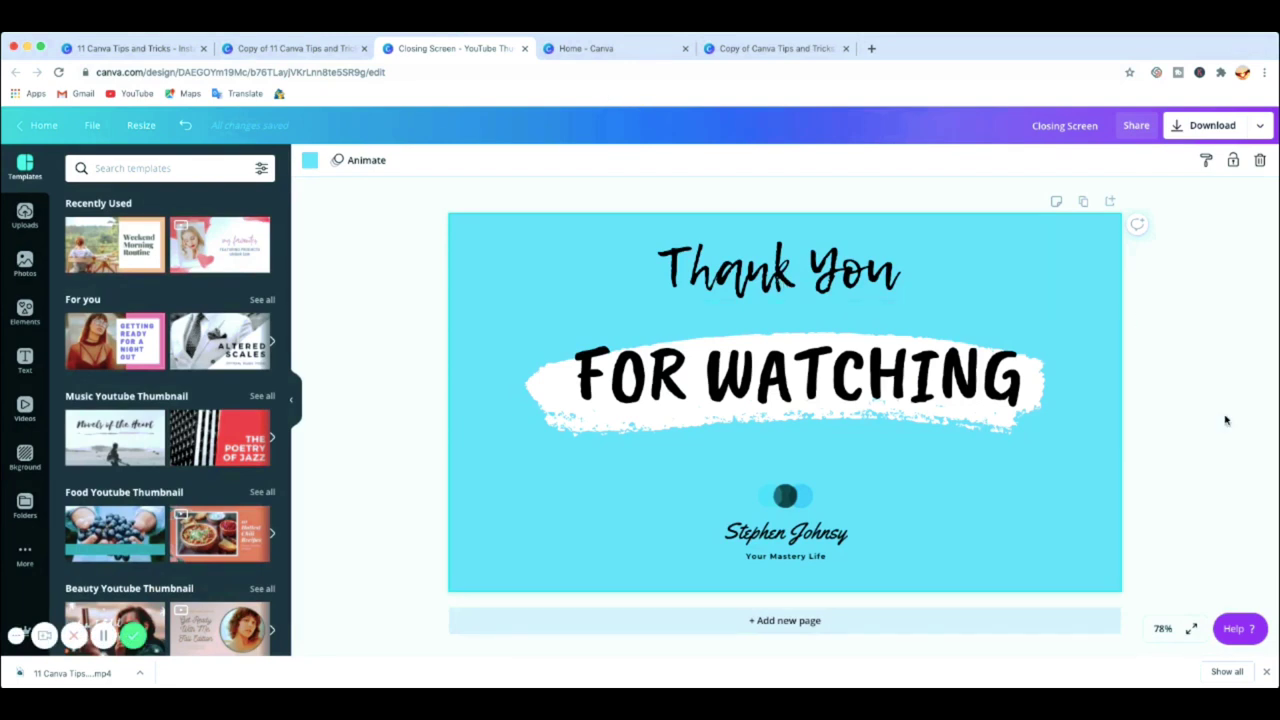